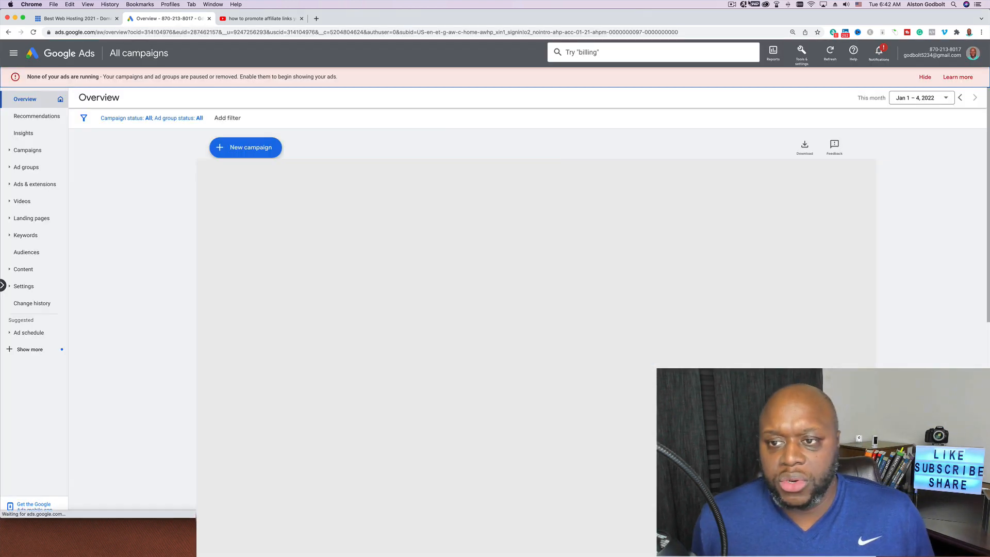
Start a new campaign and leave the conversion goals guide
{"action": "left_click", "coordinate": [239, 151]}
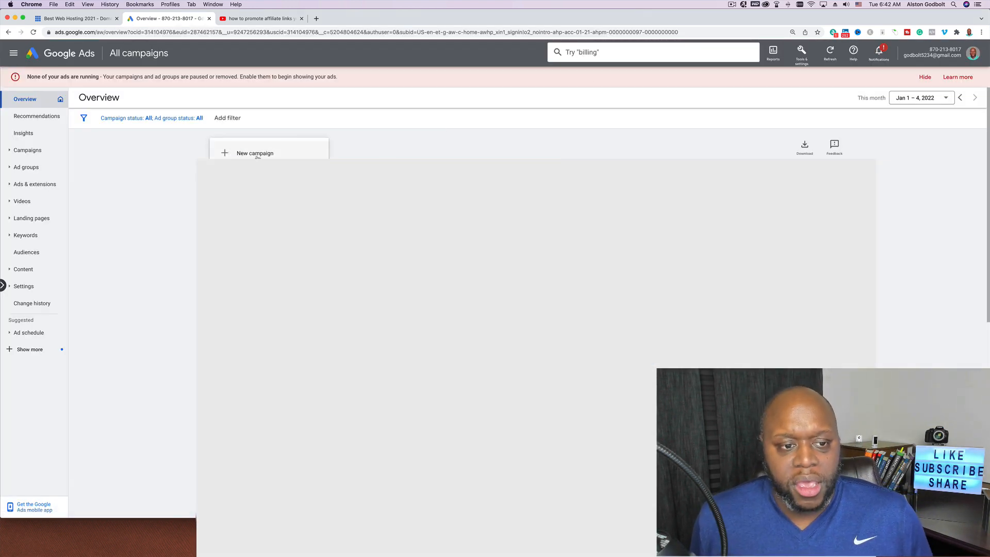
{"action": "left_click", "coordinate": [255, 155]}
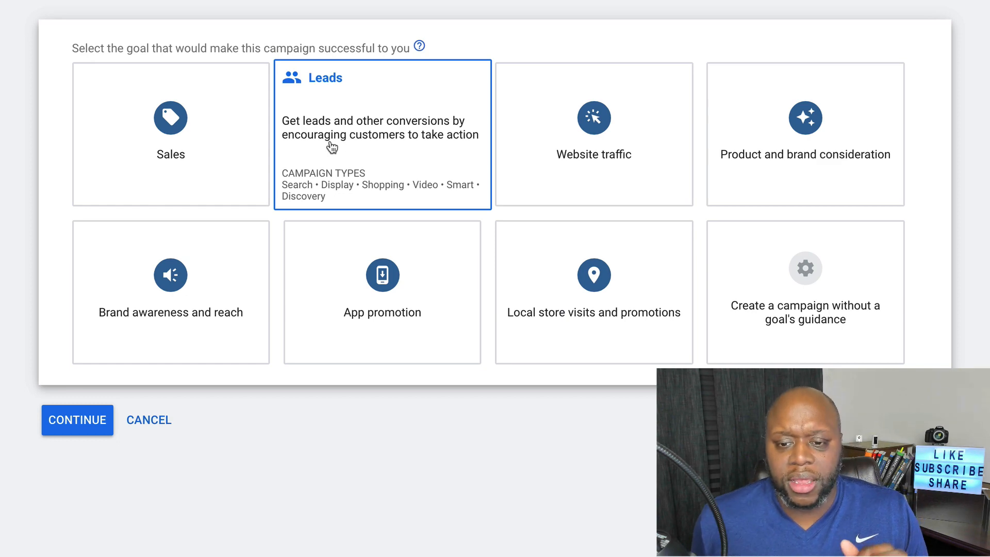
{"action": "scroll", "coordinate": [332, 148], "scroll_direction": "down", "scroll_amount": 6}
{"action": "left_click", "coordinate": [827, 209]}
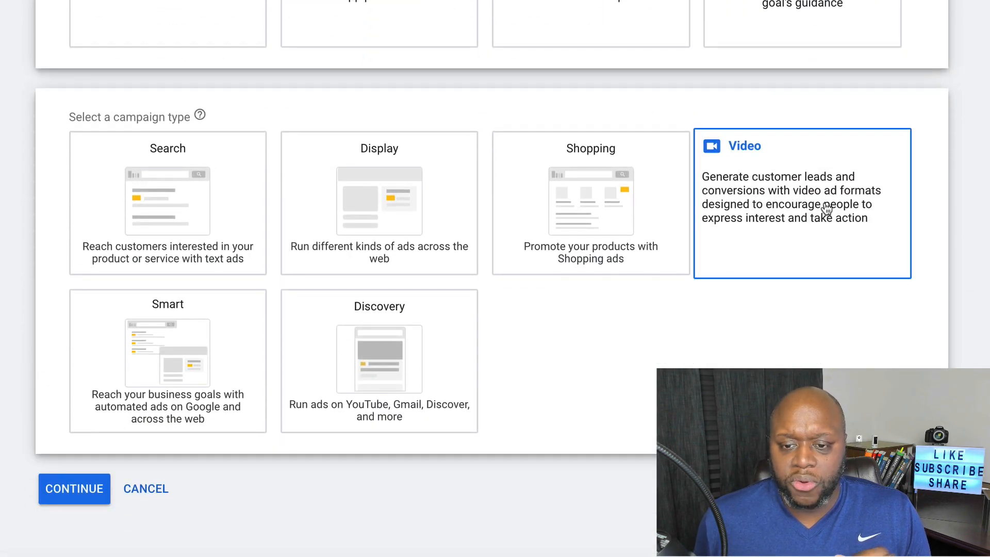
{"action": "scroll", "coordinate": [827, 206], "scroll_direction": "down", "scroll_amount": 3}
{"action": "scroll", "coordinate": [690, 265], "scroll_direction": "down", "scroll_amount": 1}
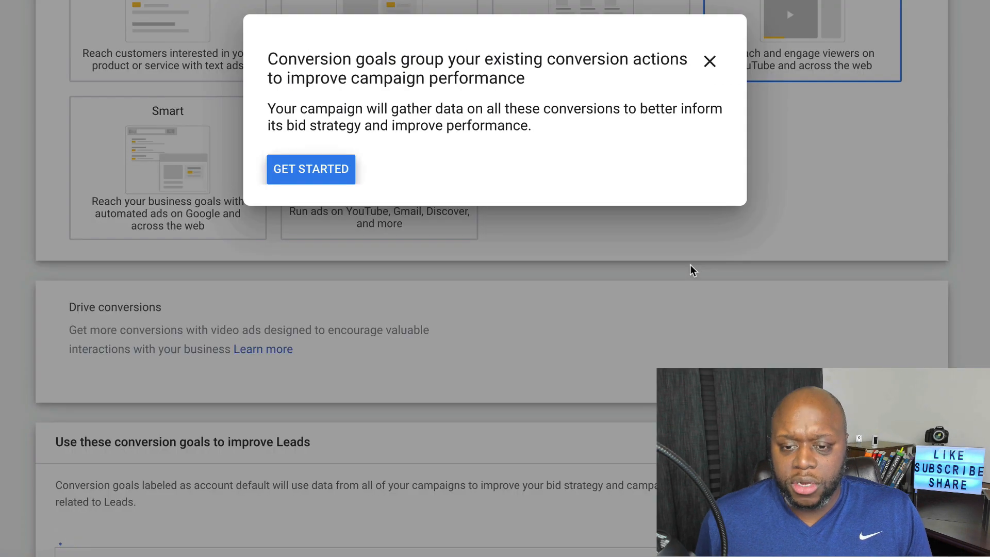
{"action": "left_click", "coordinate": [710, 61]}
{"action": "left_click", "coordinate": [584, 127]}
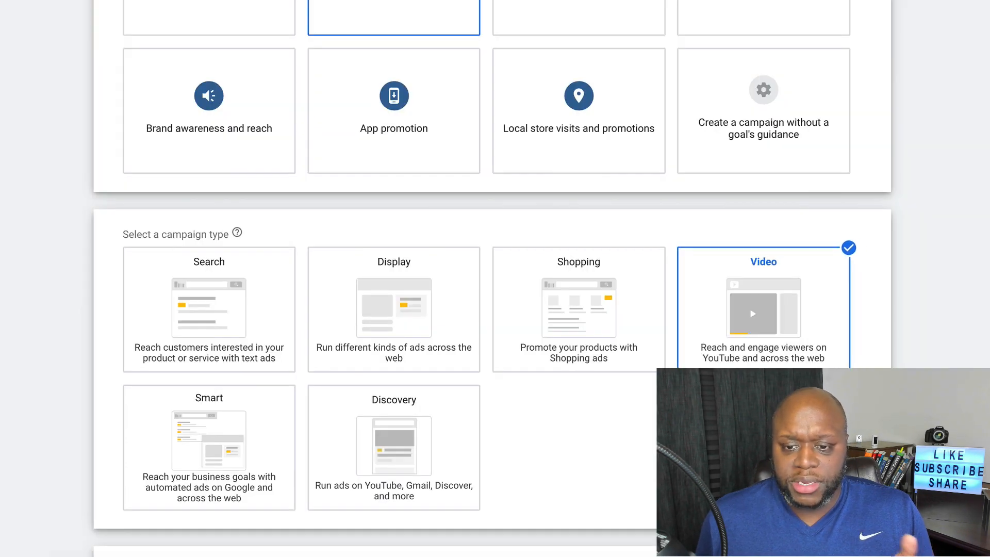
Create the campaign without goal guidance as a Custom video campaign
{"action": "mouse_move", "coordinate": [780, 157]}
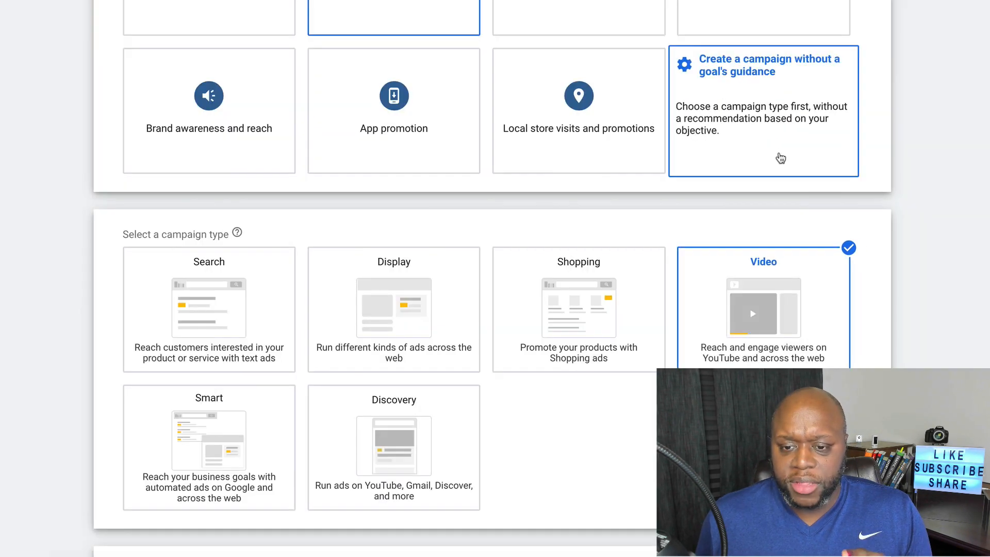
{"action": "left_click", "coordinate": [755, 132]}
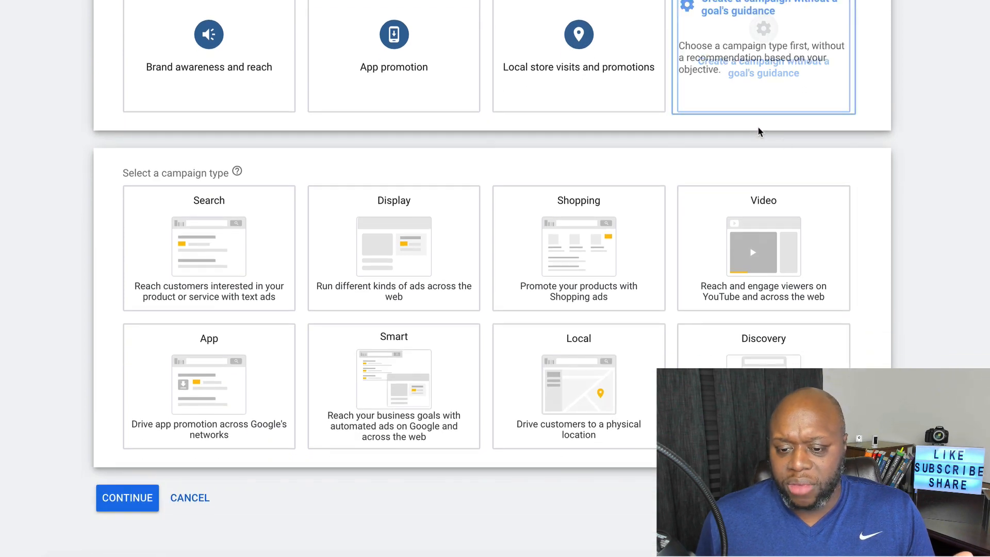
{"action": "mouse_move", "coordinate": [770, 242]}
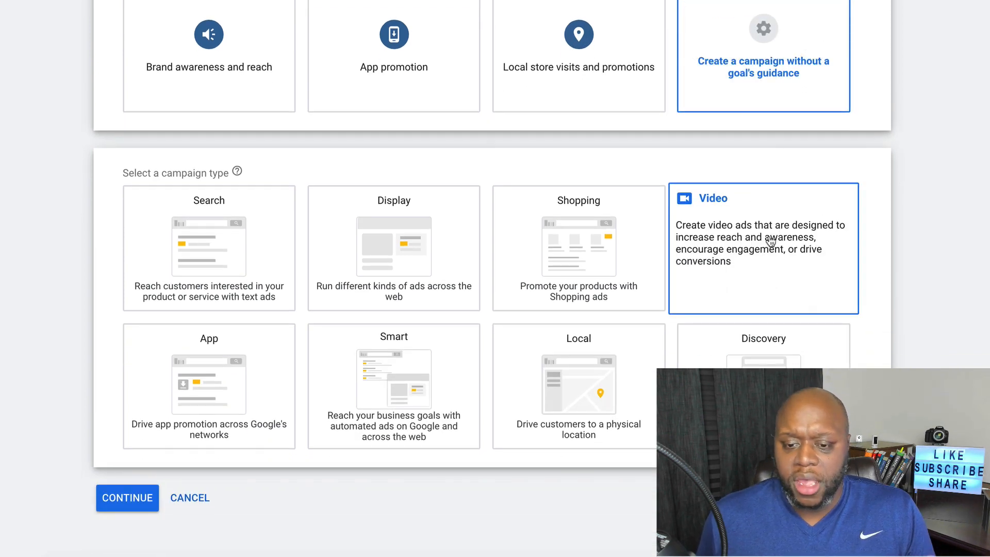
{"action": "left_click", "coordinate": [770, 242]}
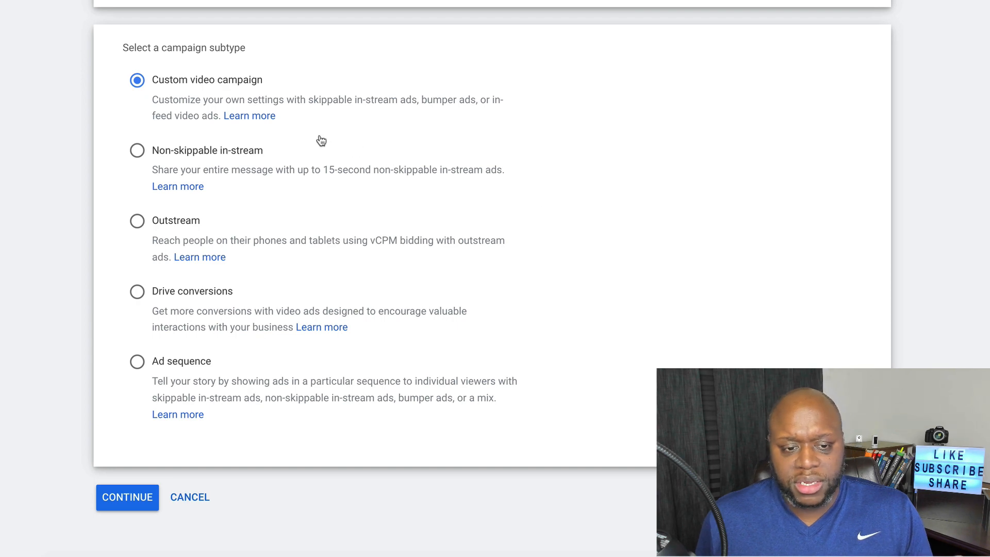
{"action": "left_click", "coordinate": [127, 497]}
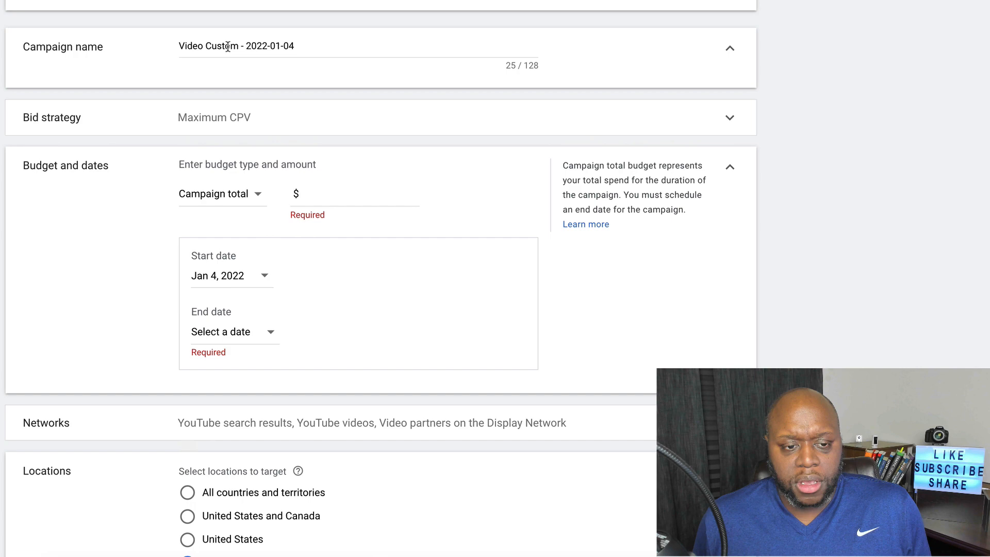
Name the campaign 'Bluehost test' and keep Maximum CPV as the bid strategy
{"action": "triple_click", "coordinate": [228, 46]}
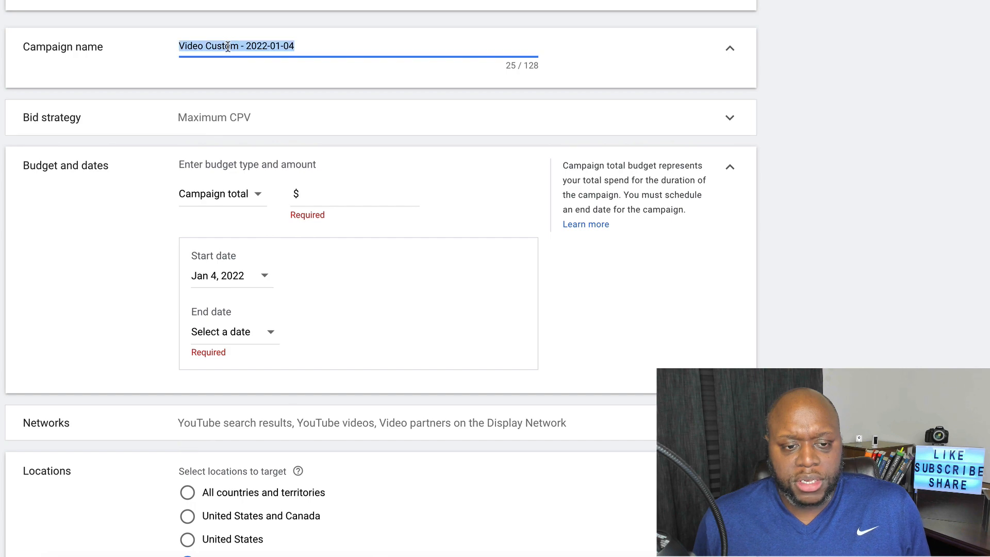
{"action": "type", "text": "B"}
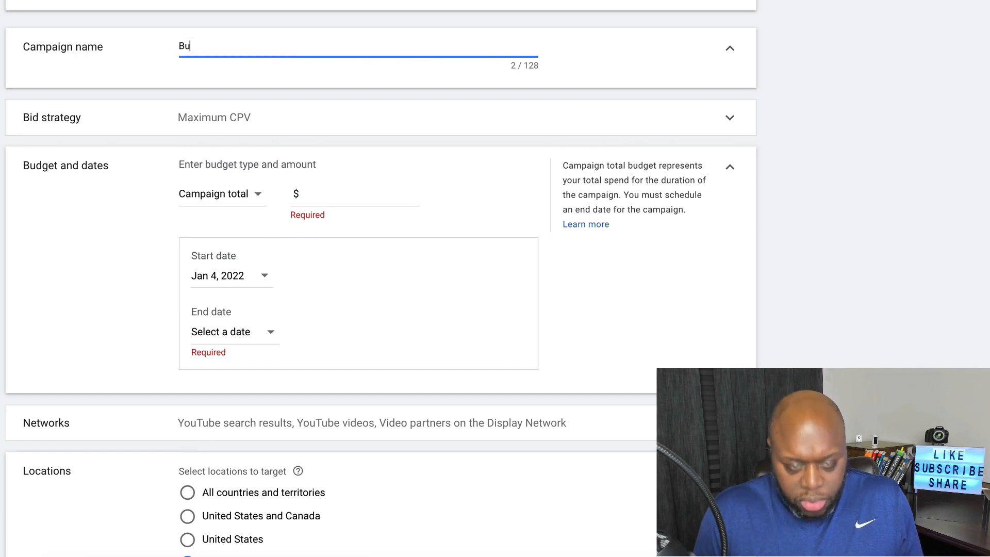
{"action": "type", "text": "lueho"}
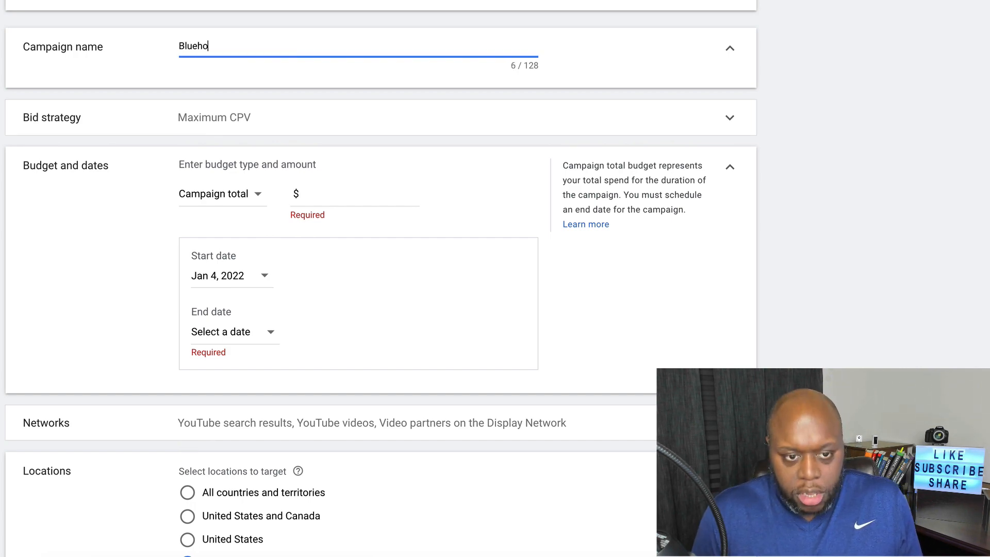
{"action": "type", "text": "st test"}
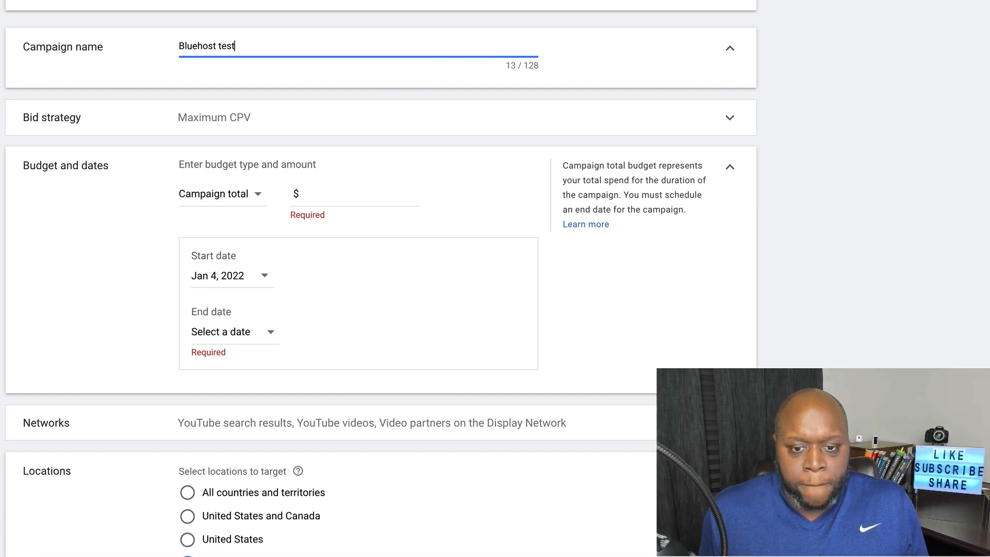
{"action": "left_click", "coordinate": [645, 128]}
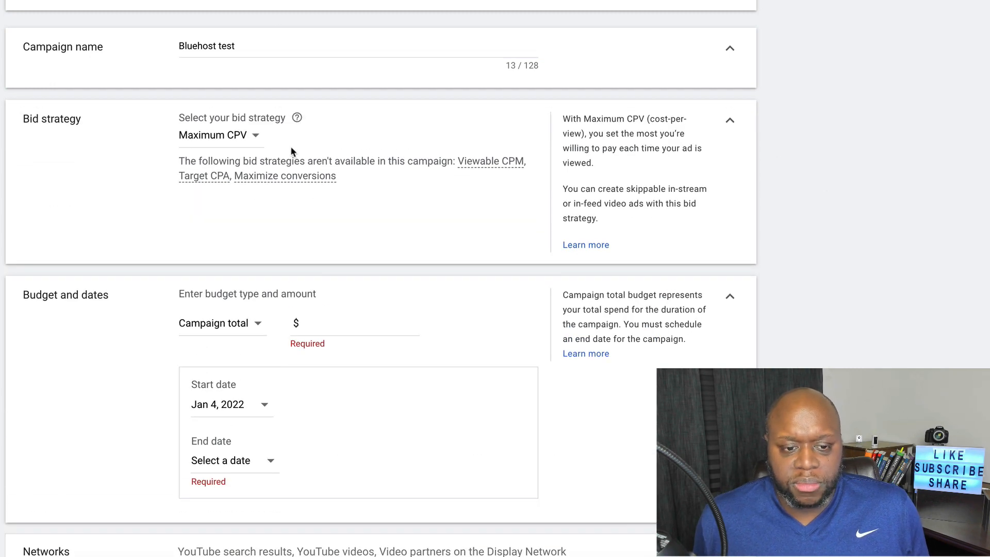
{"action": "left_click", "coordinate": [258, 137]}
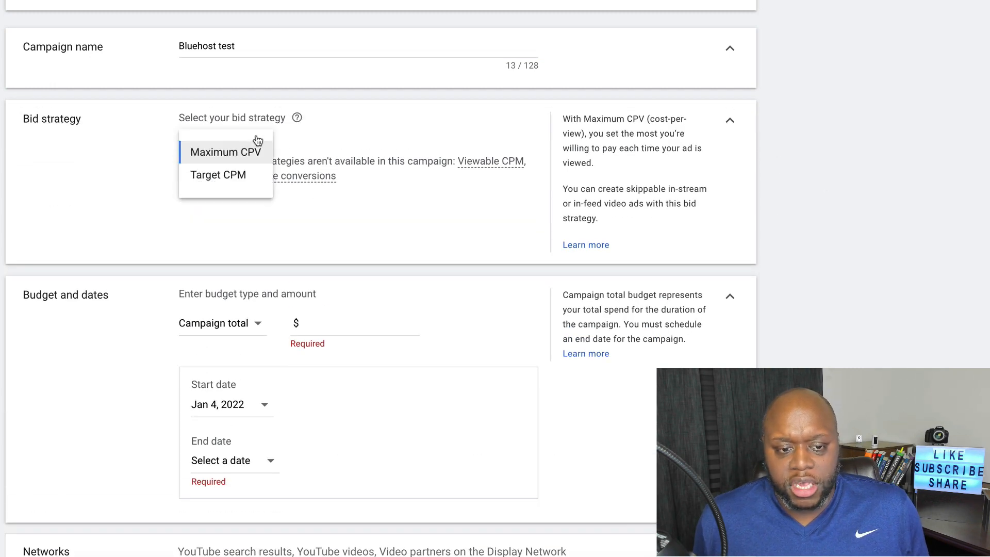
{"action": "left_click", "coordinate": [937, 248]}
{"action": "scroll", "coordinate": [769, 320], "scroll_direction": "down", "scroll_amount": 2}
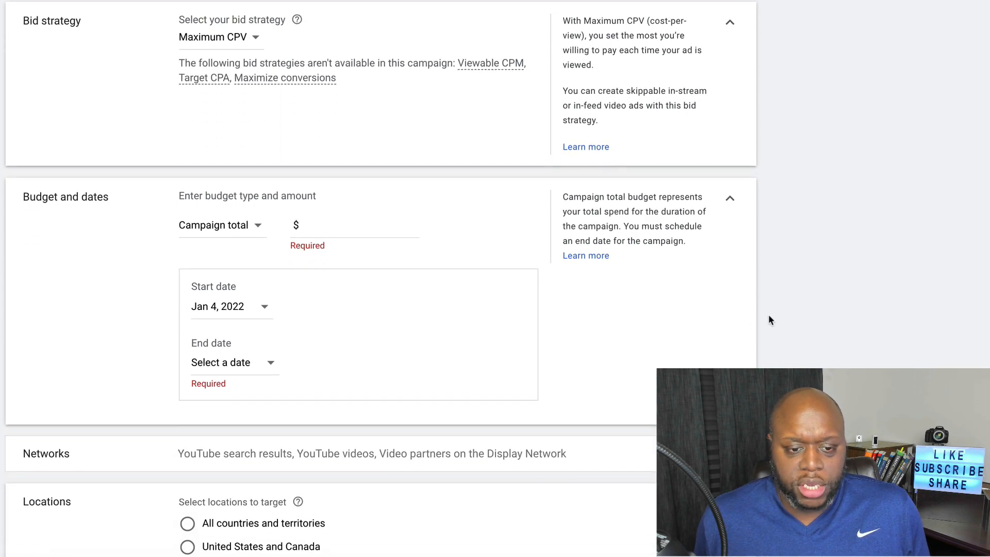
Set a daily budget of 5.00
{"action": "left_click", "coordinate": [245, 233]}
{"action": "left_click", "coordinate": [232, 241]}
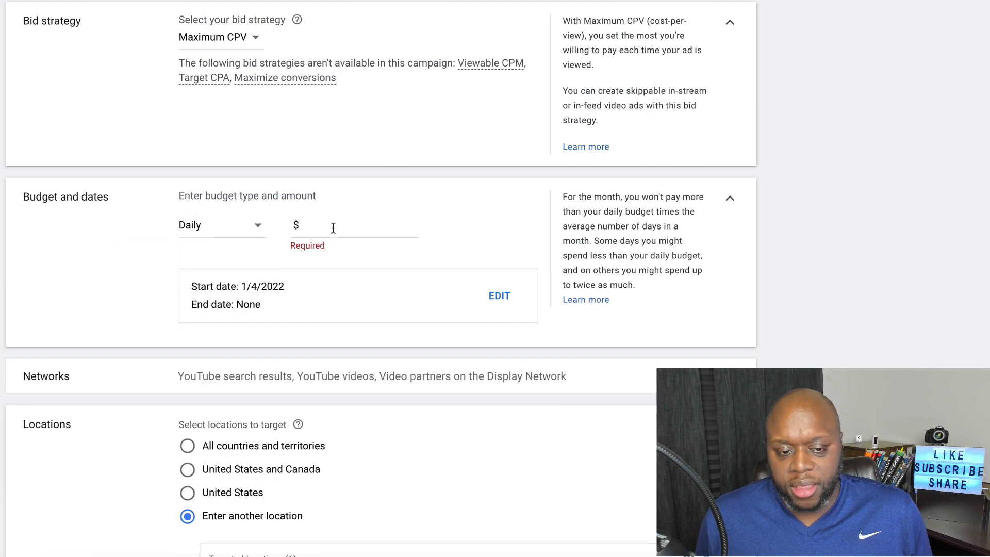
{"action": "left_click", "coordinate": [334, 226]}
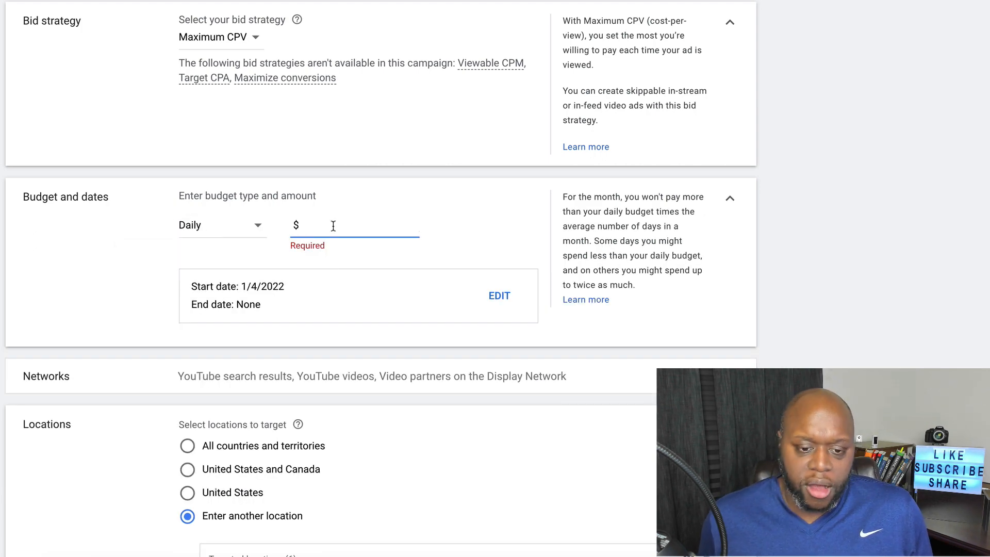
{"action": "type", "text": "5"}
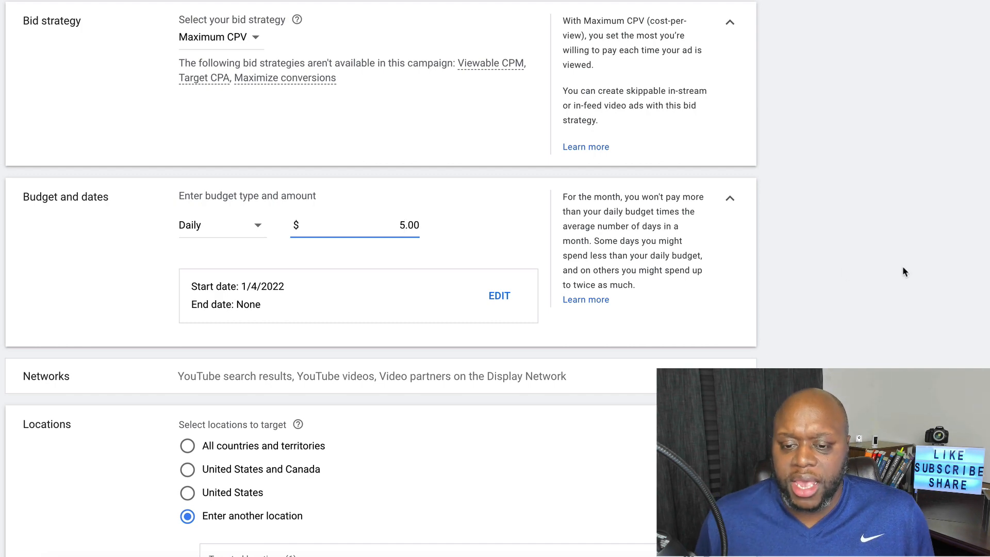
{"action": "left_click", "coordinate": [905, 301]}
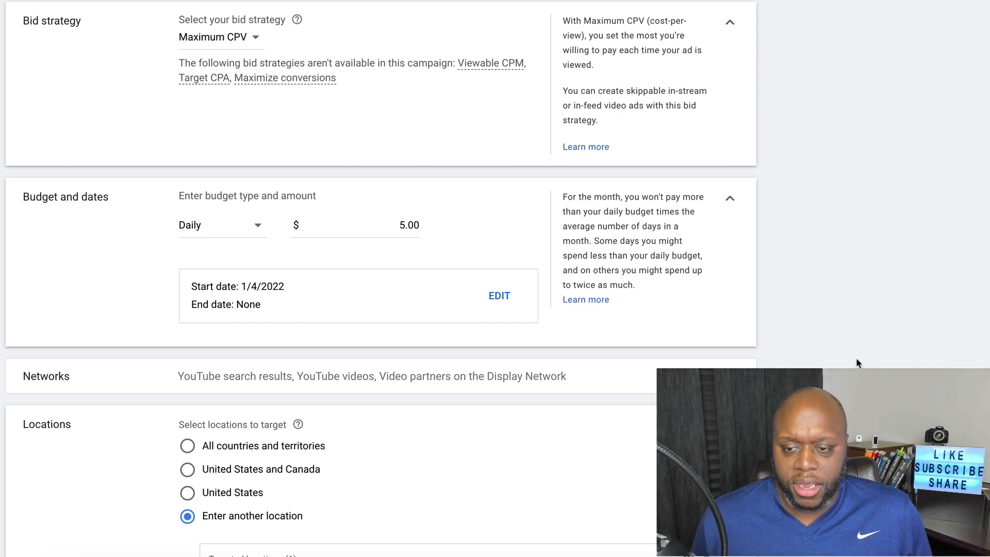
Set the campaign end date to Jan 18, 2022
{"action": "scroll", "coordinate": [856, 365], "scroll_direction": "down", "scroll_amount": 1}
{"action": "scroll", "coordinate": [856, 365], "scroll_direction": "down", "scroll_amount": 1}
{"action": "left_click", "coordinate": [499, 243]}
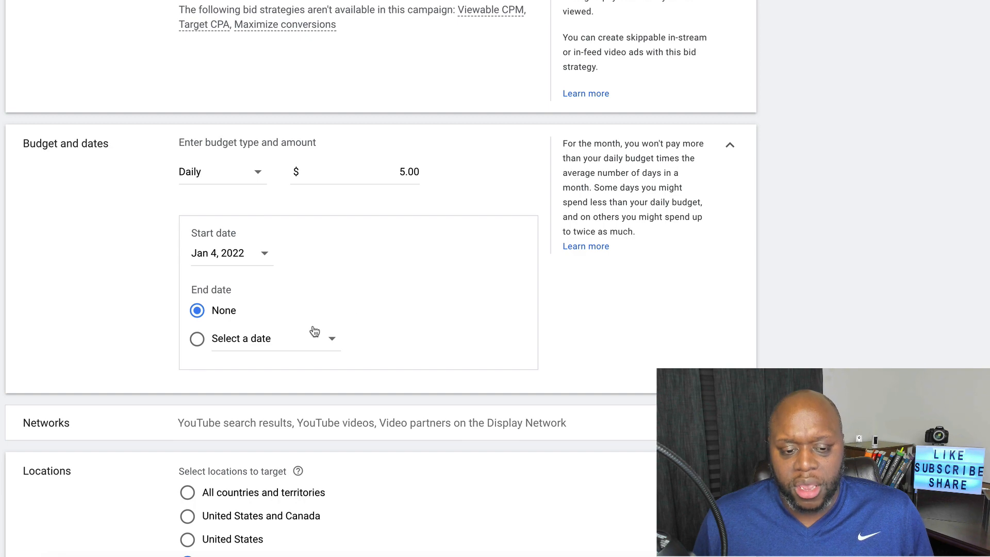
{"action": "left_click", "coordinate": [284, 341]}
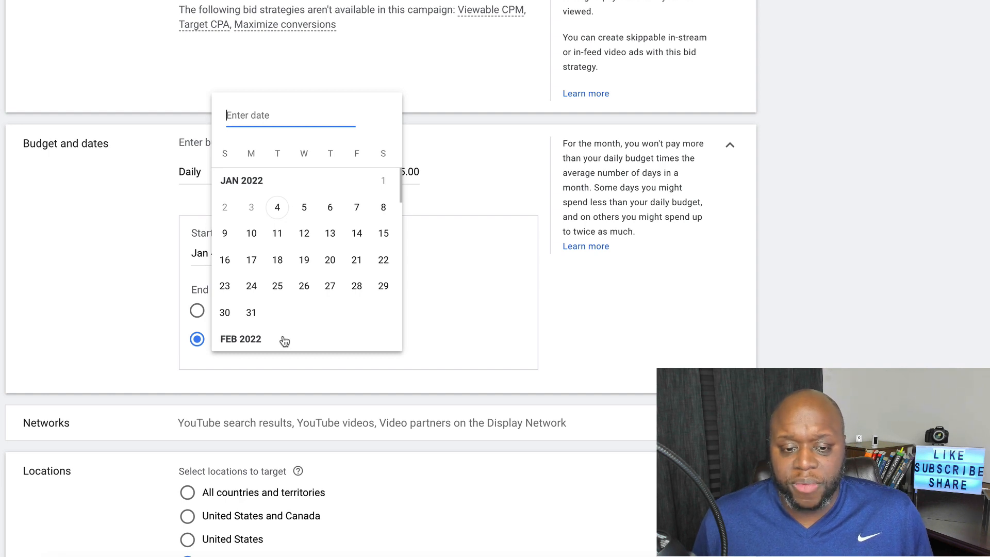
{"action": "left_click", "coordinate": [277, 260]}
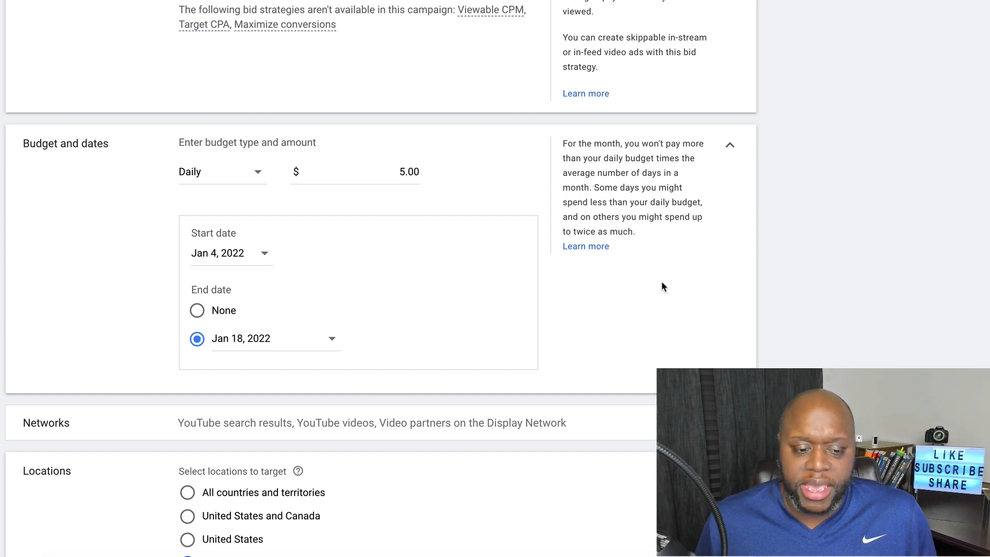
{"action": "scroll", "coordinate": [803, 364], "scroll_direction": "down", "scroll_amount": 6}
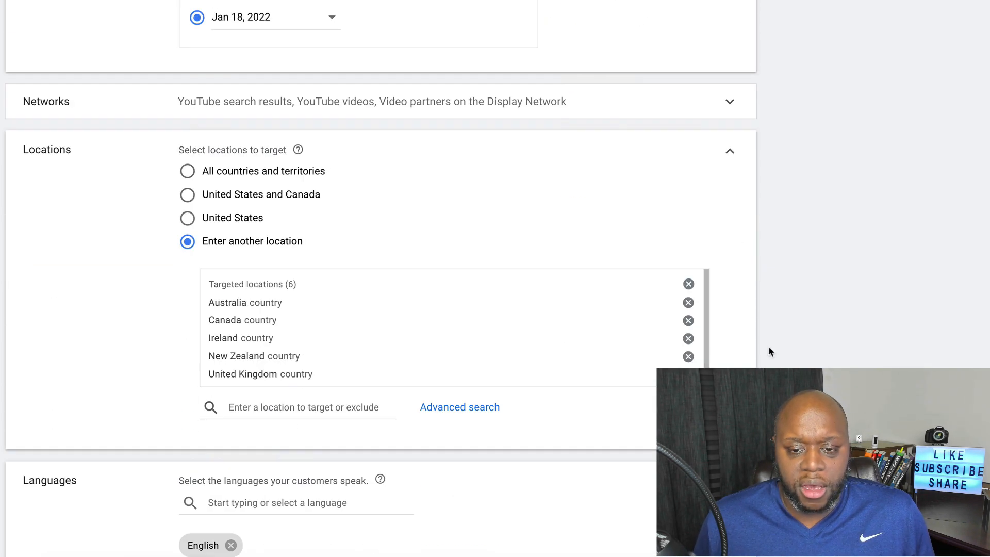
Remove Display Network video partners and YouTube search results from the campaign networks
{"action": "left_click", "coordinate": [700, 115]}
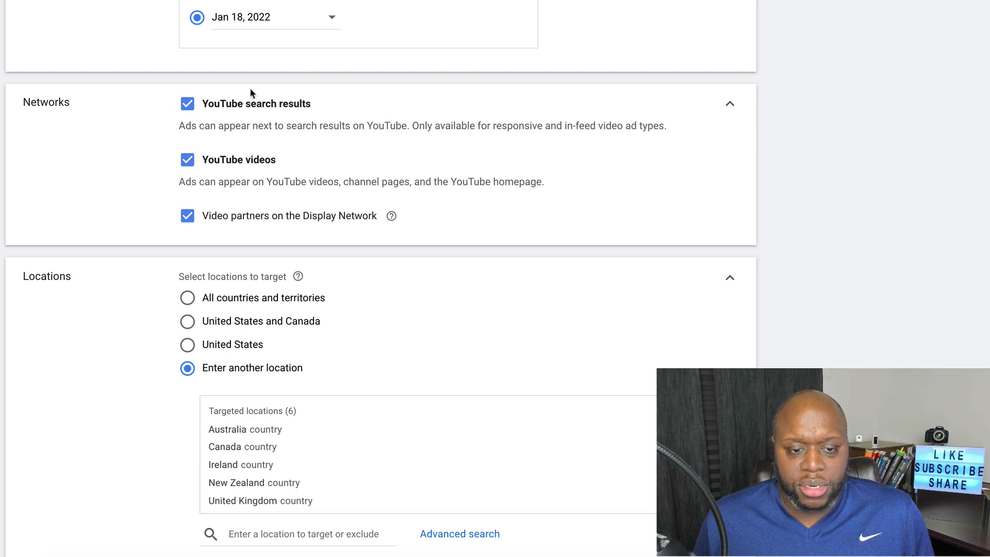
{"action": "left_click", "coordinate": [187, 216]}
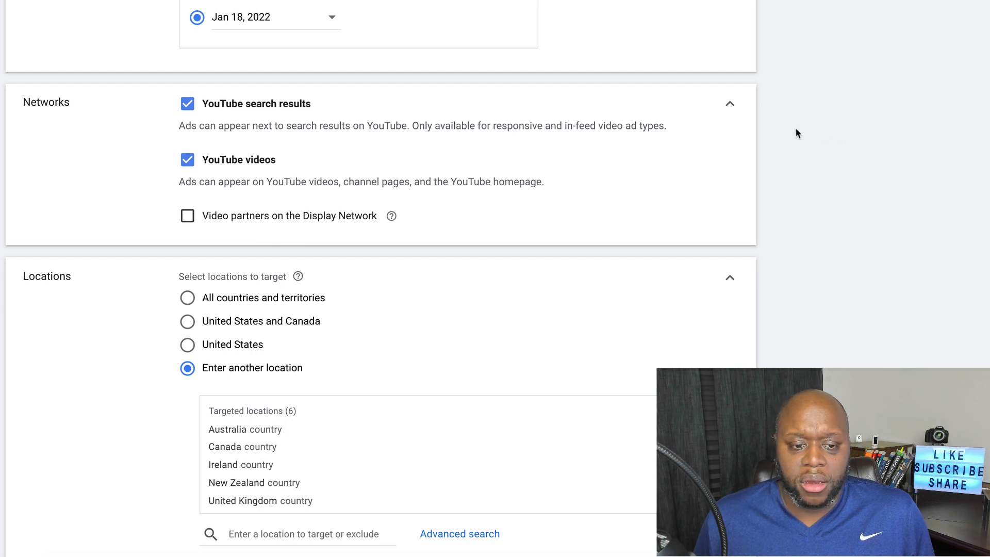
{"action": "left_click", "coordinate": [187, 103]}
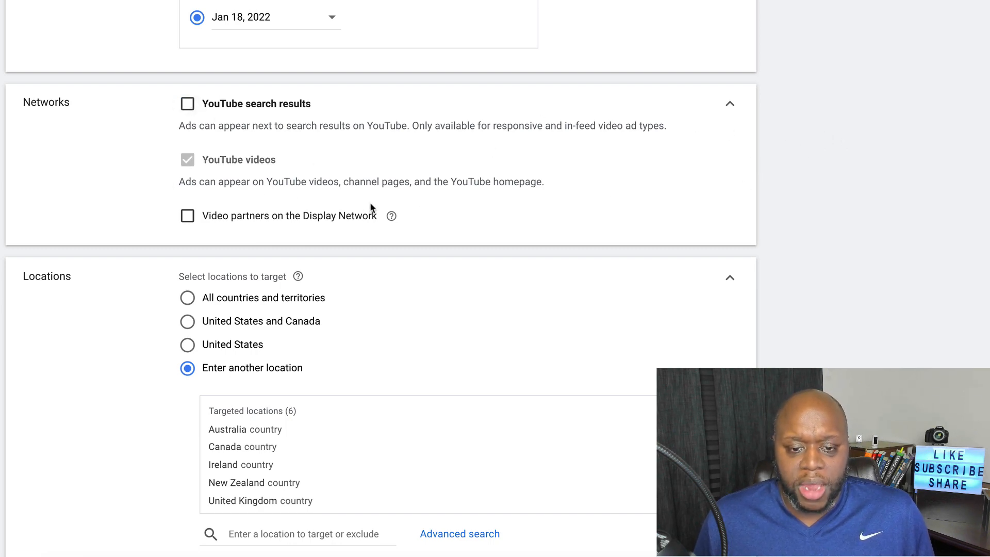
Expand the inventory type choices under Content exclusions
{"action": "scroll", "coordinate": [866, 358], "scroll_direction": "down", "scroll_amount": 4}
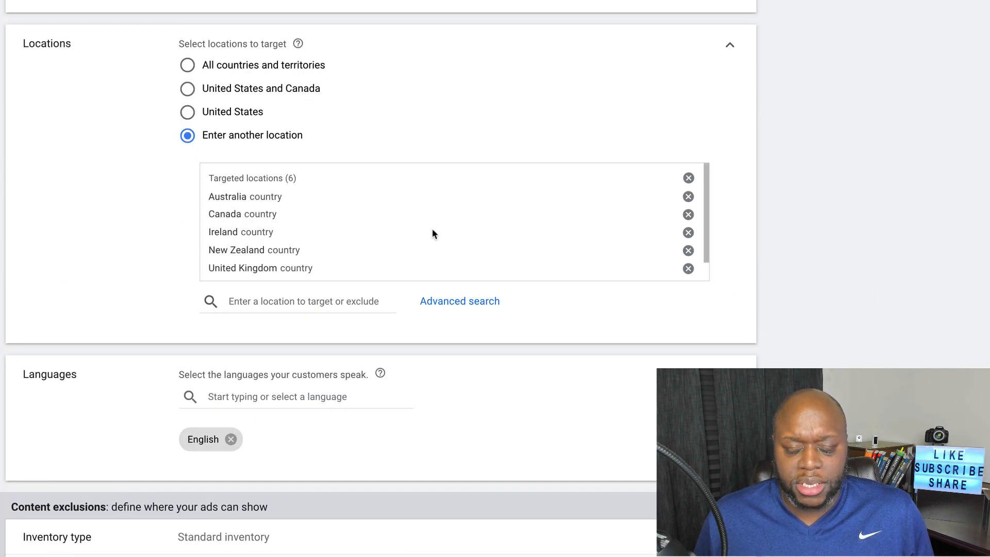
{"action": "scroll", "coordinate": [433, 230], "scroll_direction": "down", "scroll_amount": 1}
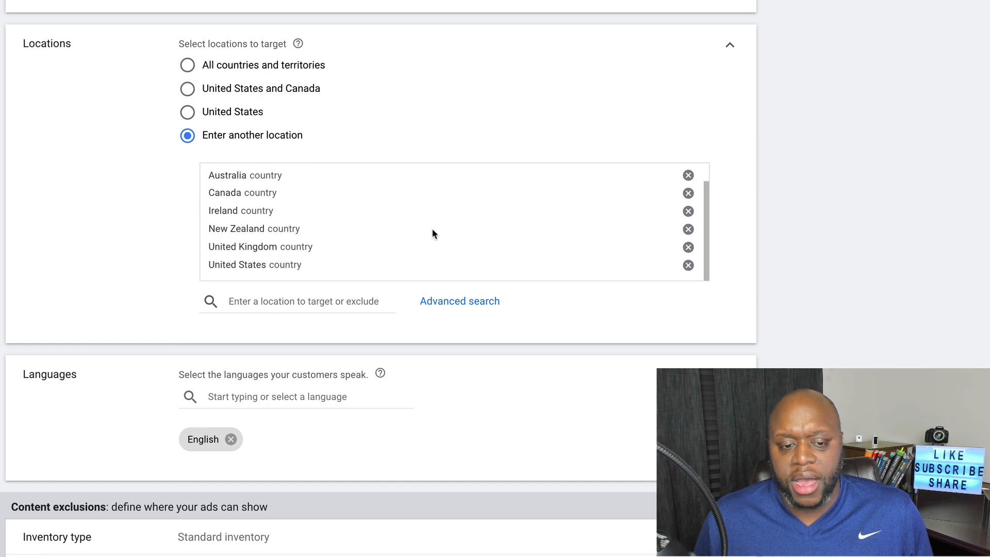
{"action": "scroll", "coordinate": [432, 230], "scroll_direction": "down", "scroll_amount": 1}
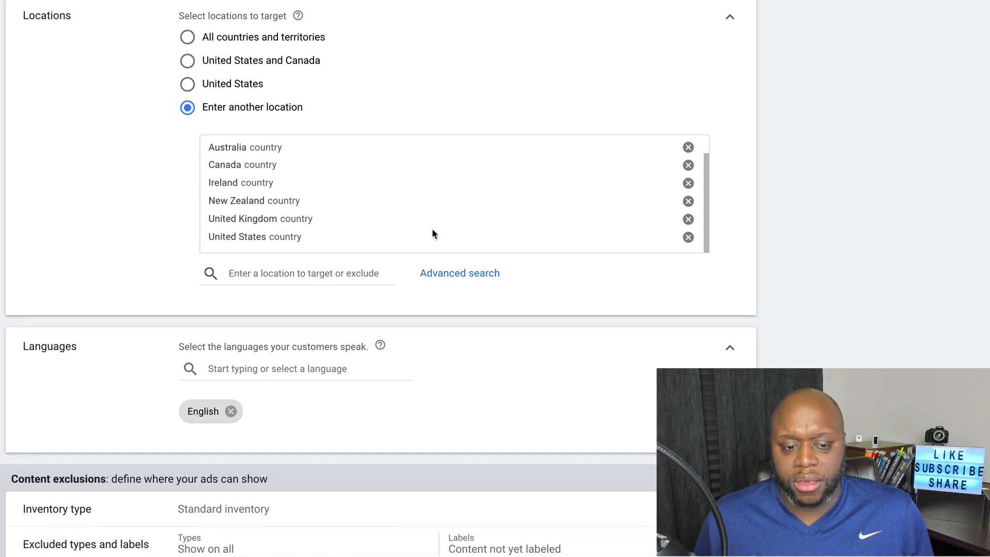
{"action": "scroll", "coordinate": [840, 333], "scroll_direction": "down", "scroll_amount": 3}
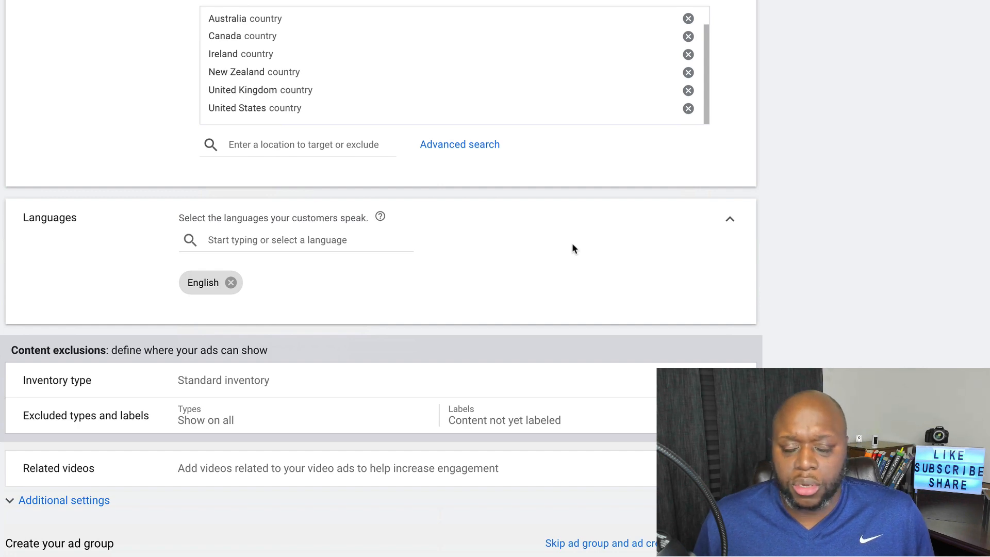
{"action": "scroll", "coordinate": [825, 305], "scroll_direction": "down", "scroll_amount": 2}
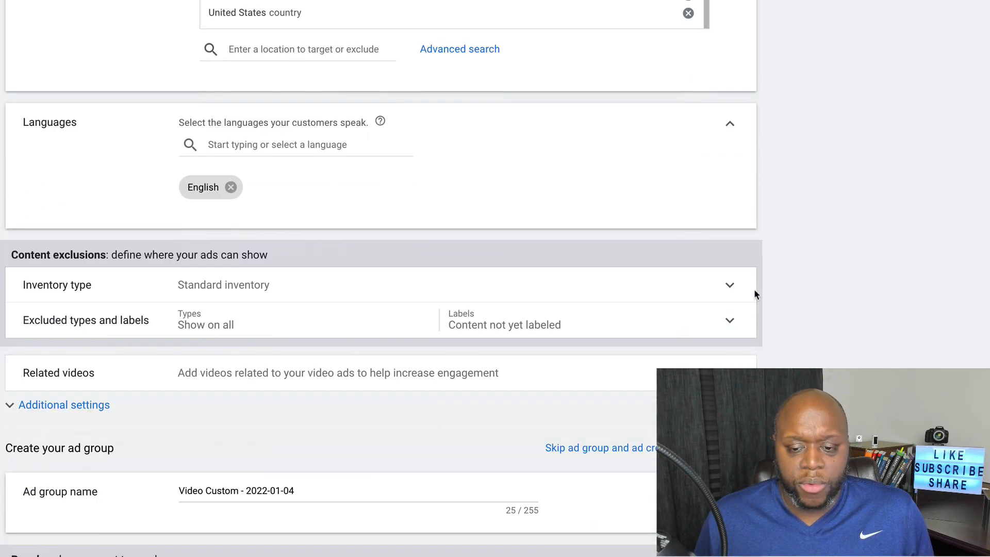
{"action": "left_click", "coordinate": [728, 287]}
{"action": "scroll", "coordinate": [835, 354], "scroll_direction": "down", "scroll_amount": 3}
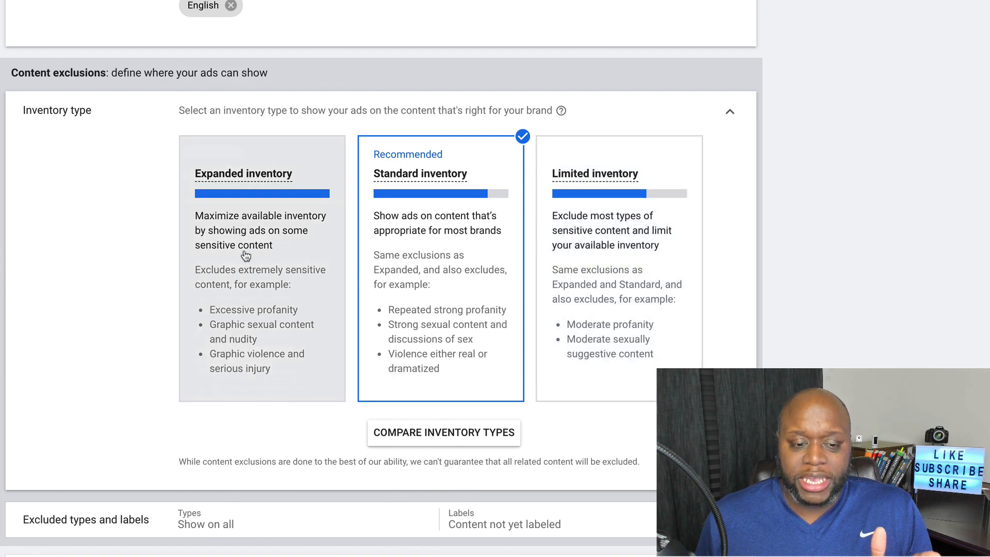
Choose Expanded inventory for the campaign
{"action": "left_click", "coordinate": [245, 257]}
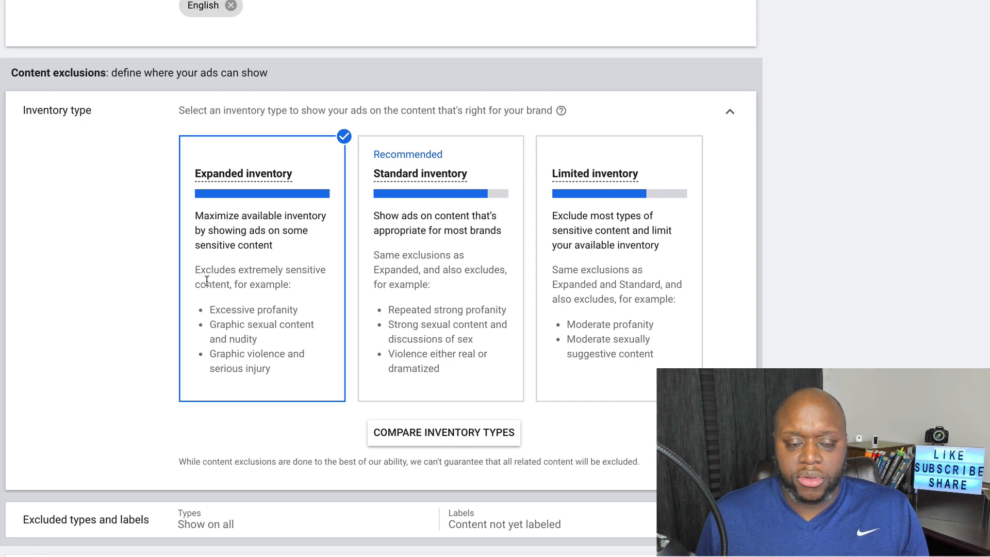
{"action": "scroll", "coordinate": [202, 283], "scroll_direction": "down", "scroll_amount": 2}
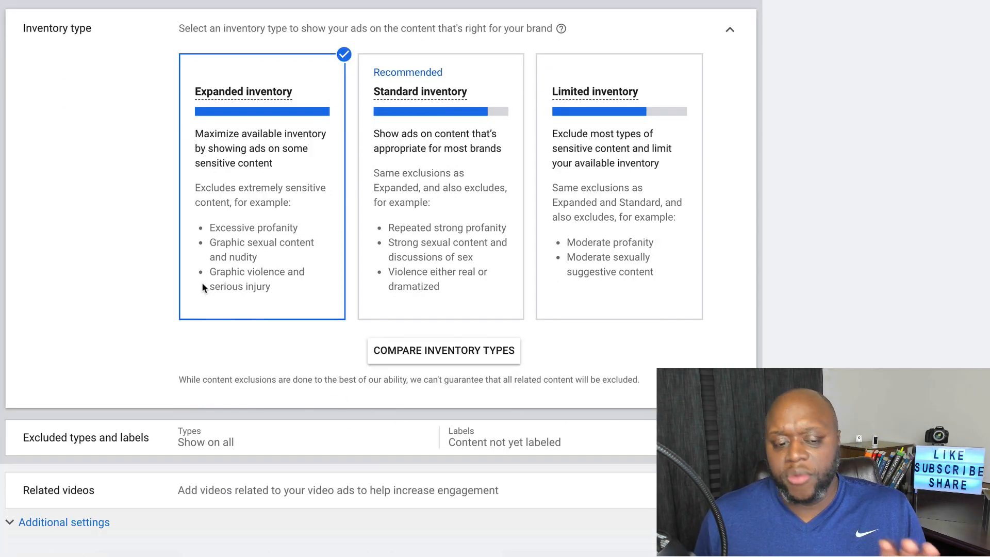
{"action": "scroll", "coordinate": [202, 285], "scroll_direction": "down", "scroll_amount": 2}
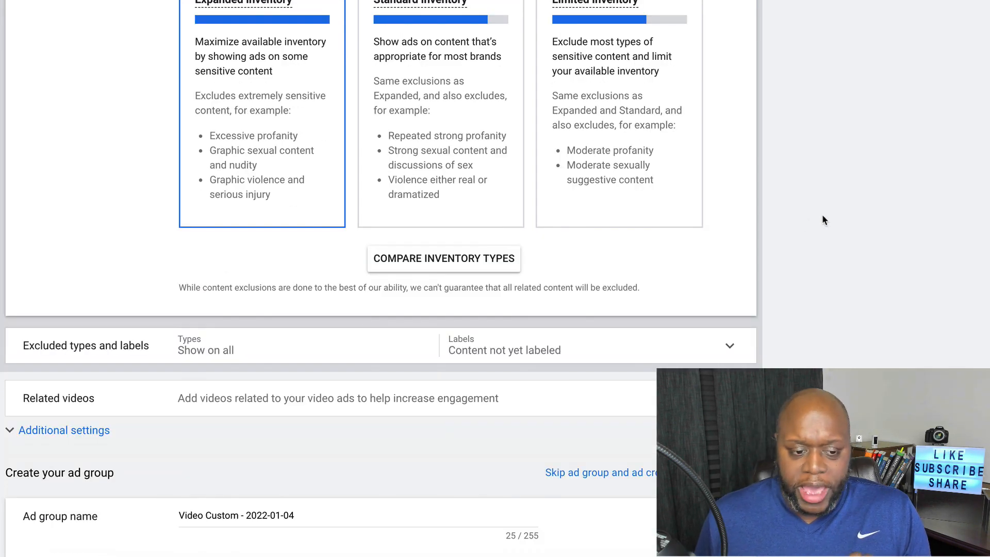
{"action": "scroll", "coordinate": [824, 226], "scroll_direction": "down", "scroll_amount": 3}
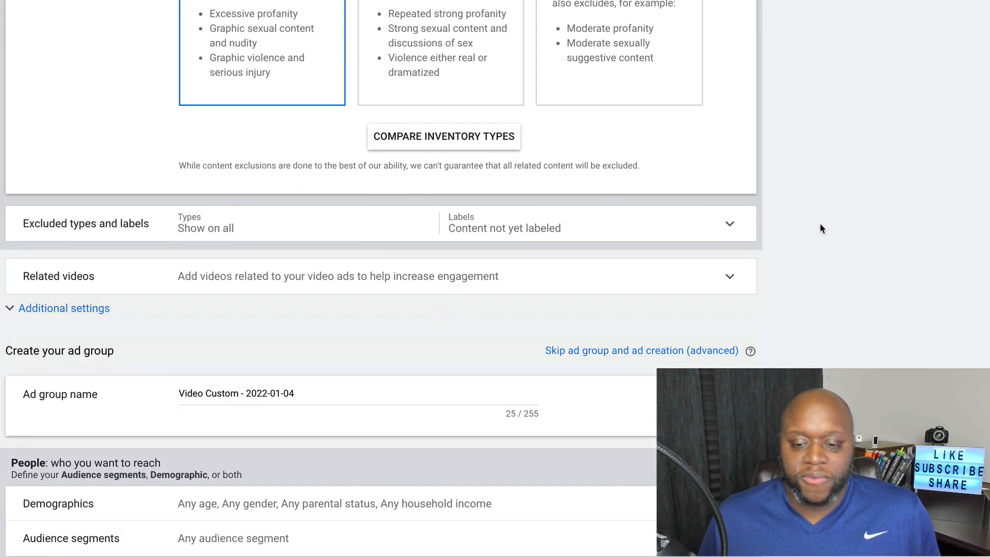
Exclude embedded YouTube videos and live streaming videos from placements
{"action": "left_click", "coordinate": [731, 227]}
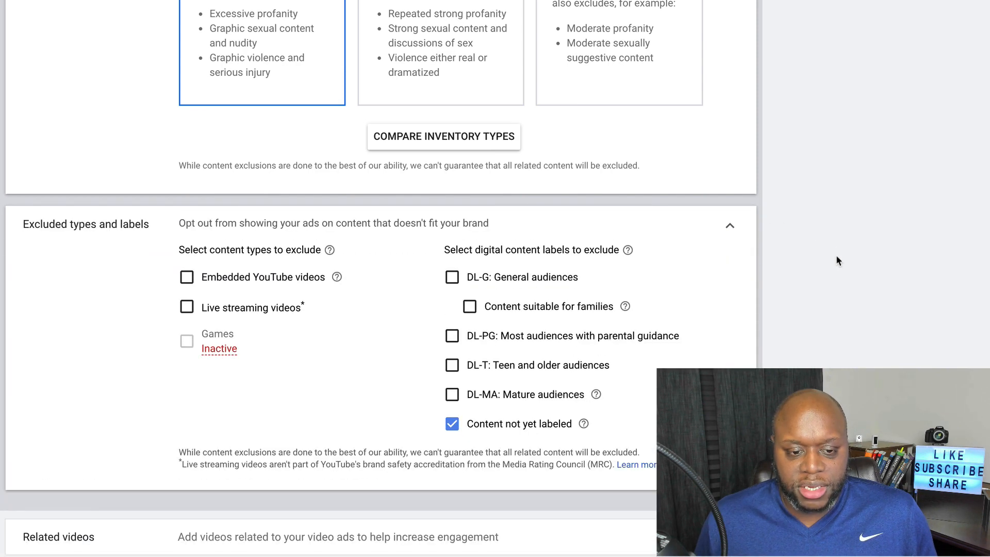
{"action": "scroll", "coordinate": [836, 255], "scroll_direction": "down", "scroll_amount": 1}
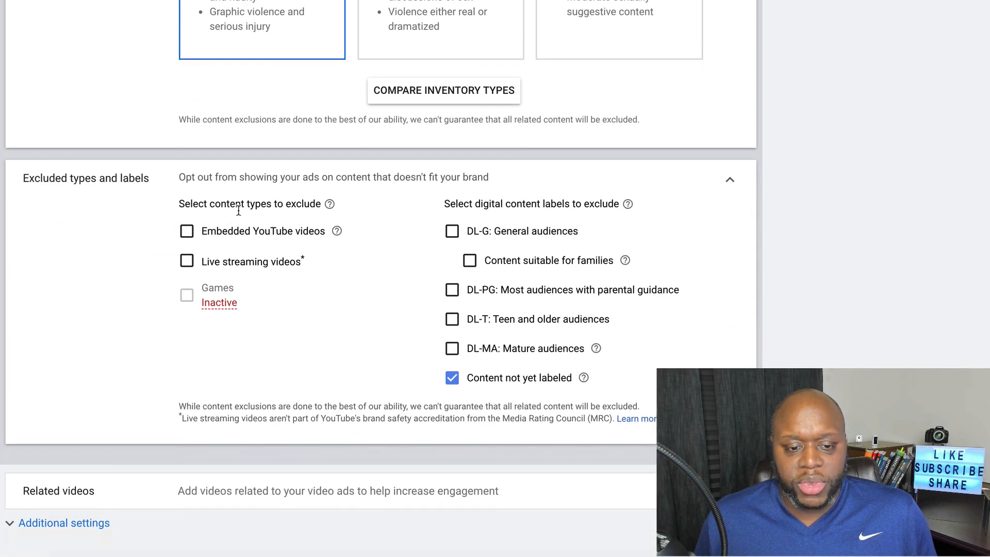
{"action": "left_click", "coordinate": [187, 233]}
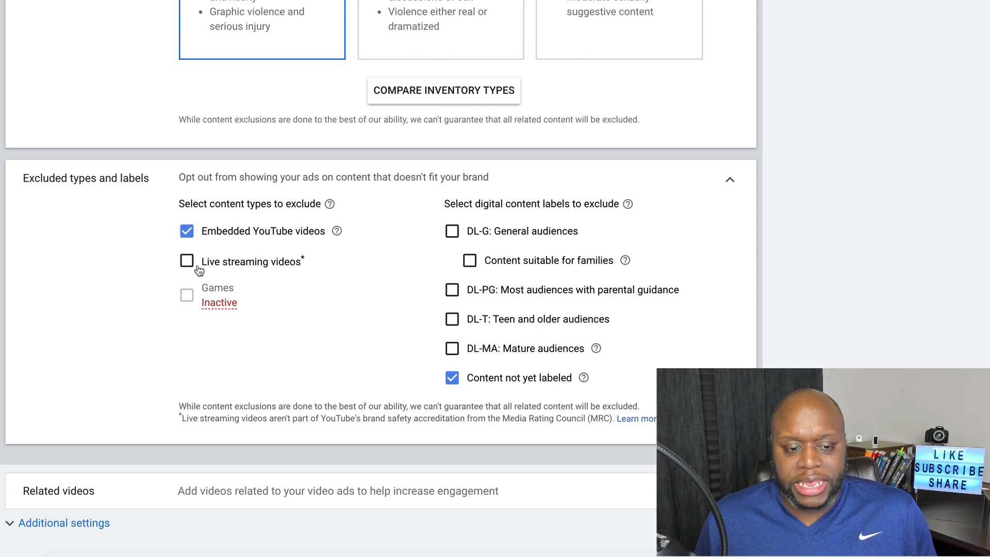
{"action": "left_click", "coordinate": [190, 263]}
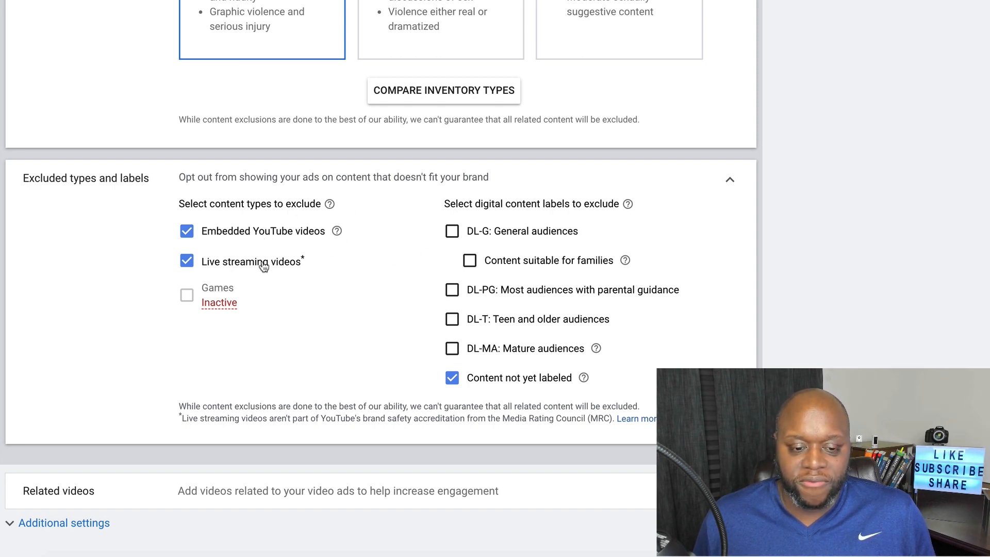
{"action": "scroll", "coordinate": [555, 257], "scroll_direction": "down", "scroll_amount": 3}
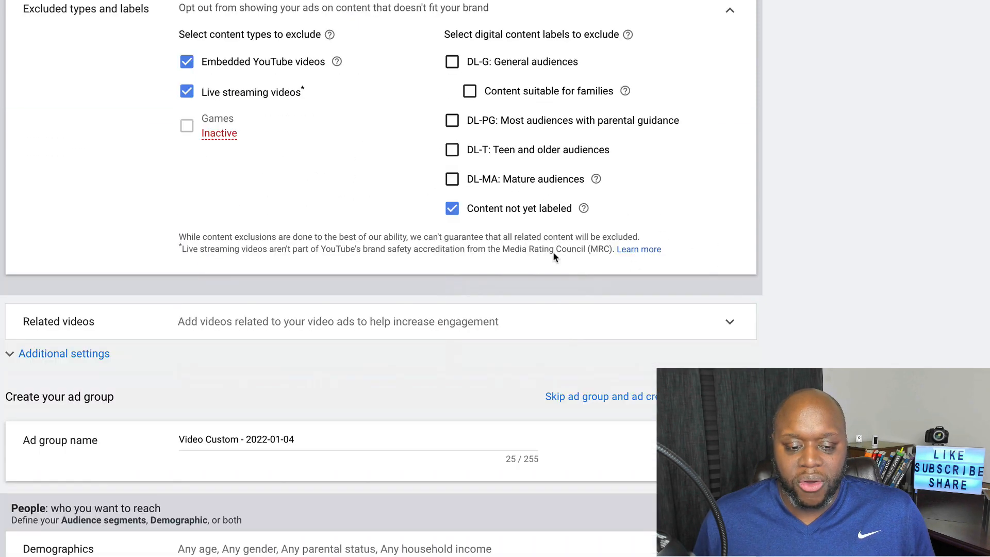
{"action": "scroll", "coordinate": [755, 279], "scroll_direction": "down", "scroll_amount": 1}
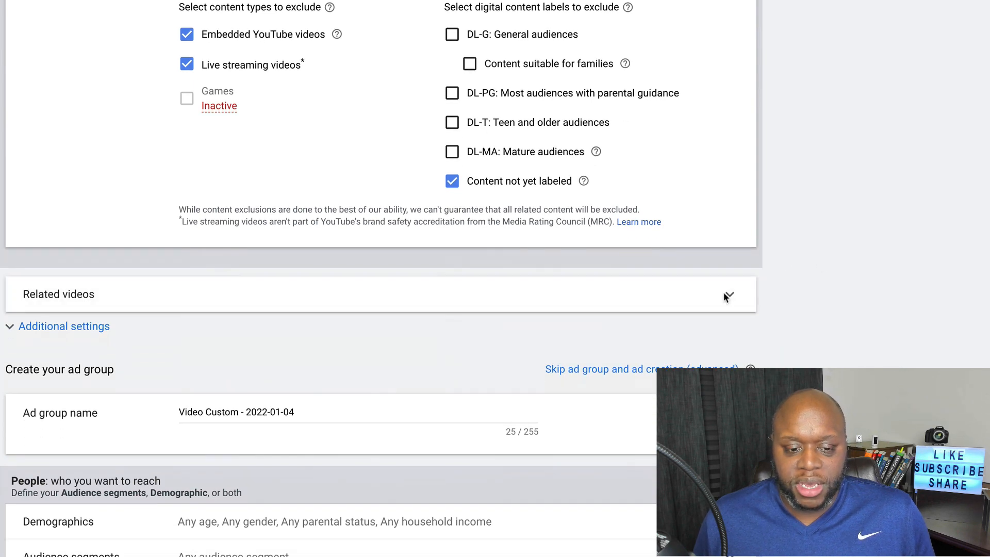
Target only computers, mobile phones and tablets, excluding TV screens
{"action": "left_click", "coordinate": [729, 293]}
{"action": "scroll", "coordinate": [872, 288], "scroll_direction": "down", "scroll_amount": 3}
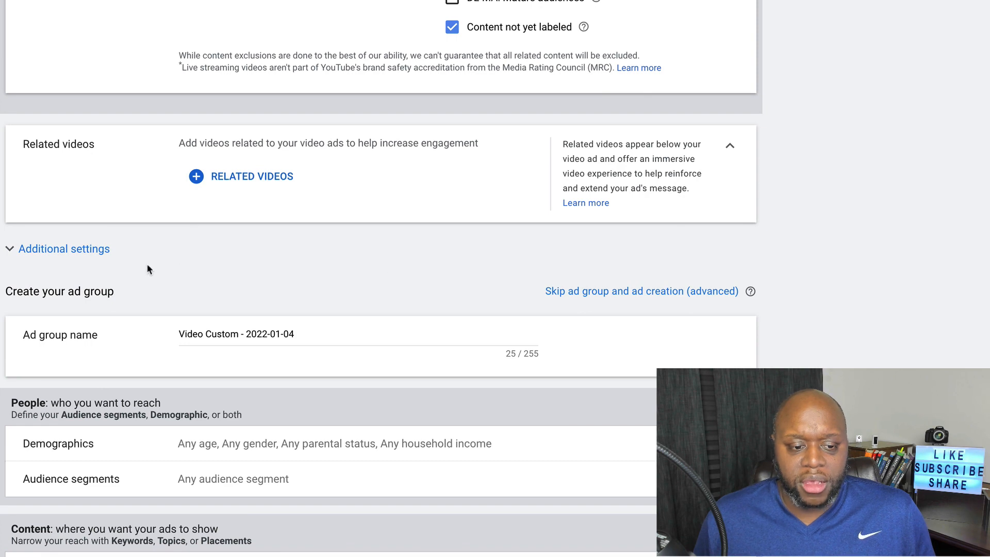
{"action": "left_click", "coordinate": [105, 249]}
{"action": "scroll", "coordinate": [926, 358], "scroll_direction": "down", "scroll_amount": 2}
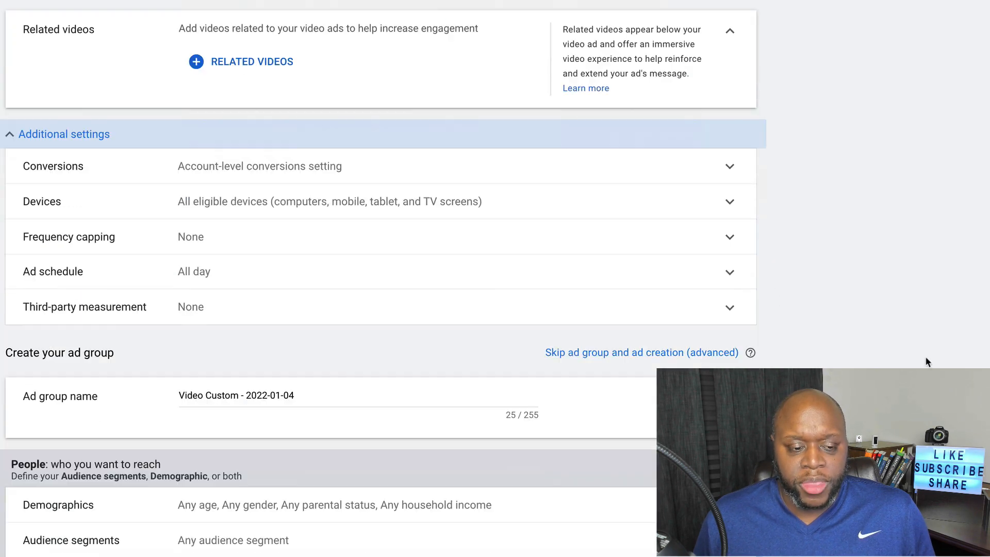
{"action": "left_click", "coordinate": [727, 206]}
{"action": "left_click", "coordinate": [255, 251]}
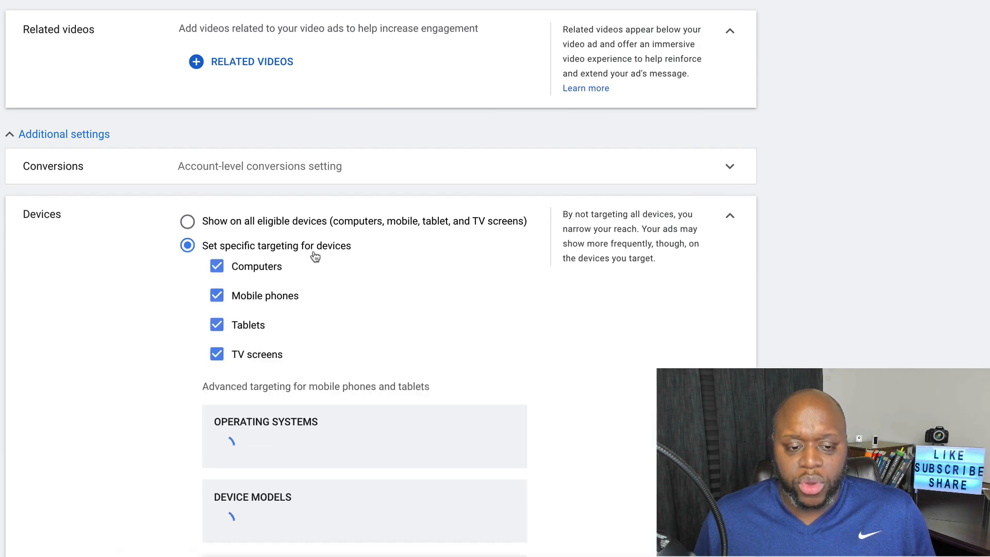
{"action": "scroll", "coordinate": [416, 382], "scroll_direction": "down", "scroll_amount": 1}
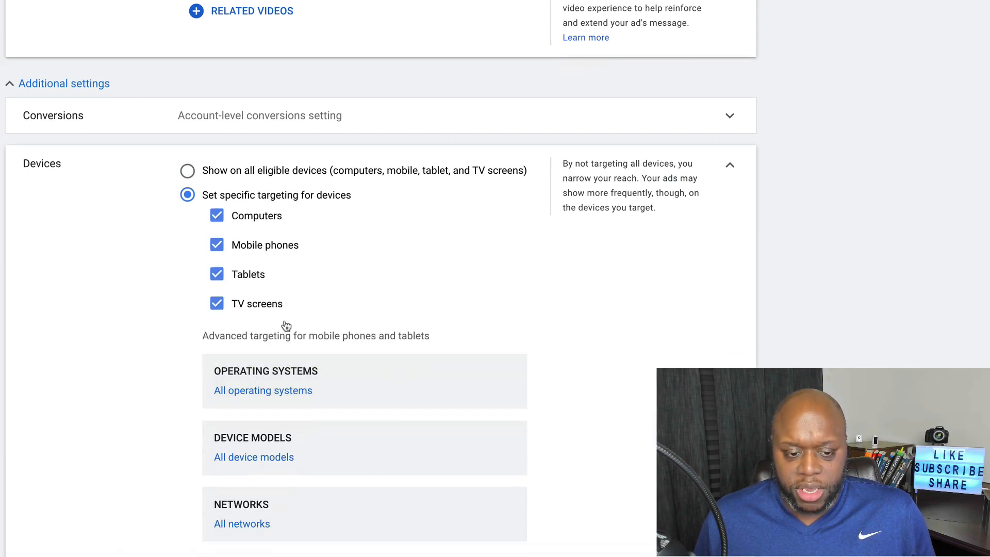
{"action": "left_click", "coordinate": [217, 305]}
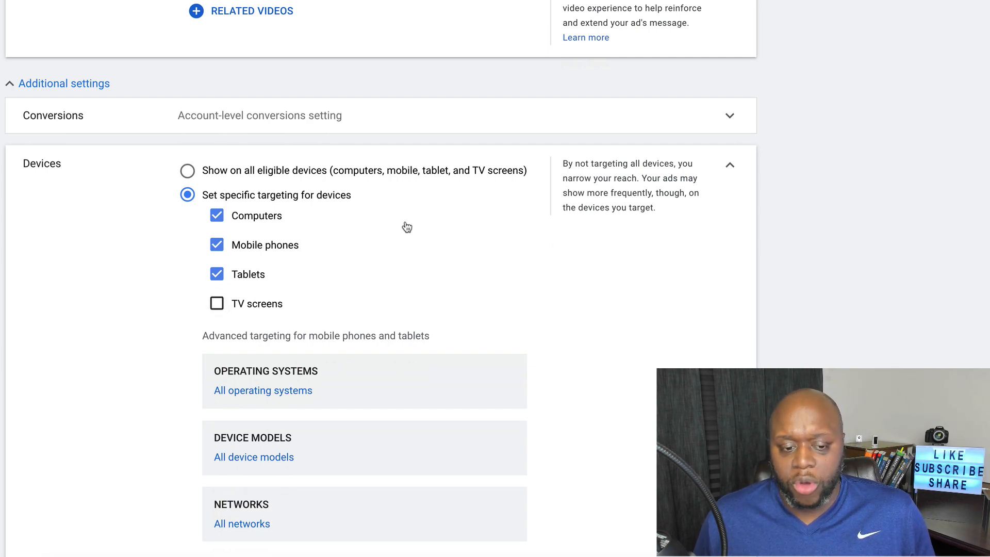
Expand the frequency capping options
{"action": "scroll", "coordinate": [497, 261], "scroll_direction": "down", "scroll_amount": 4}
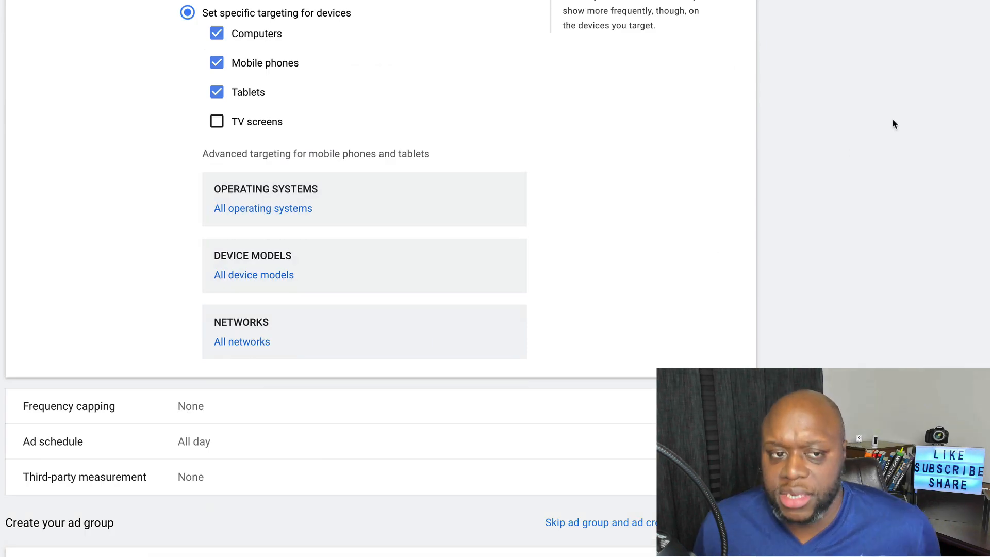
{"action": "scroll", "coordinate": [566, 270], "scroll_direction": "down", "scroll_amount": 6}
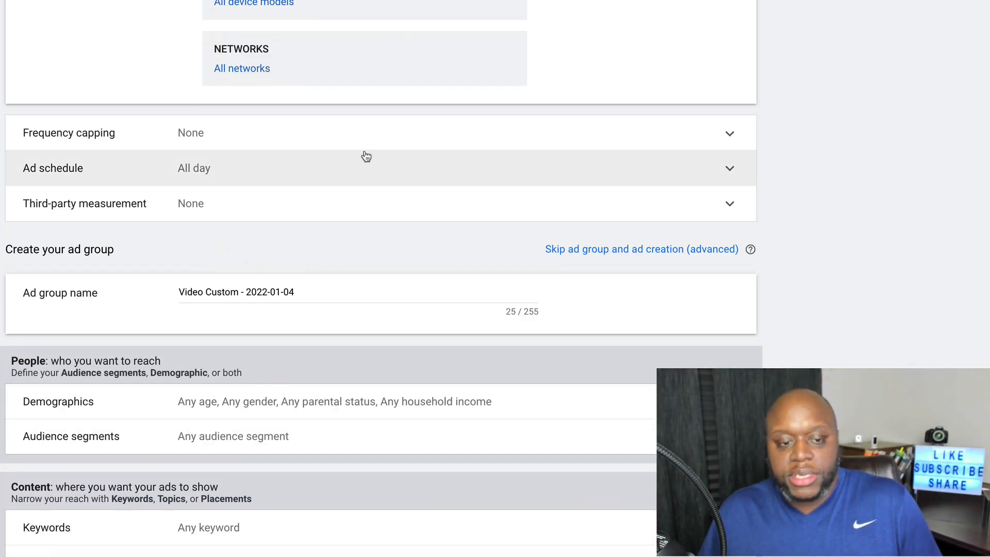
{"action": "left_click", "coordinate": [360, 135]}
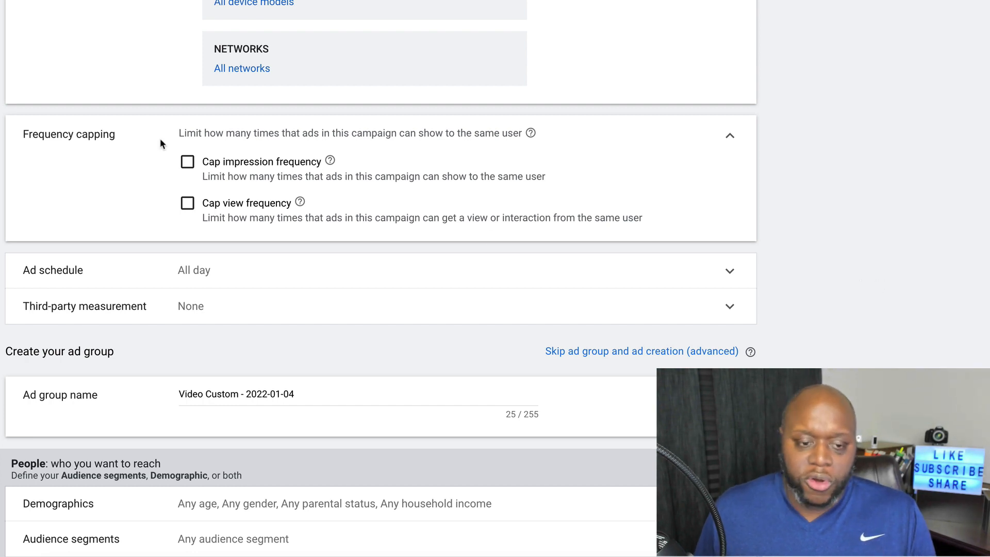
Cap frequency at 2 impressions and 2 views
{"action": "left_click", "coordinate": [237, 170]}
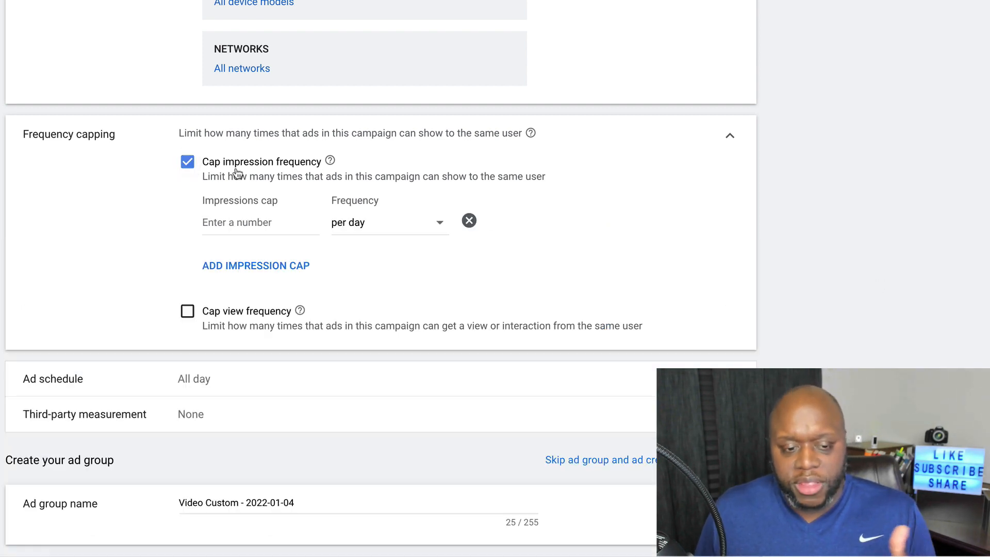
{"action": "left_click", "coordinate": [249, 224]}
{"action": "type", "text": "2"}
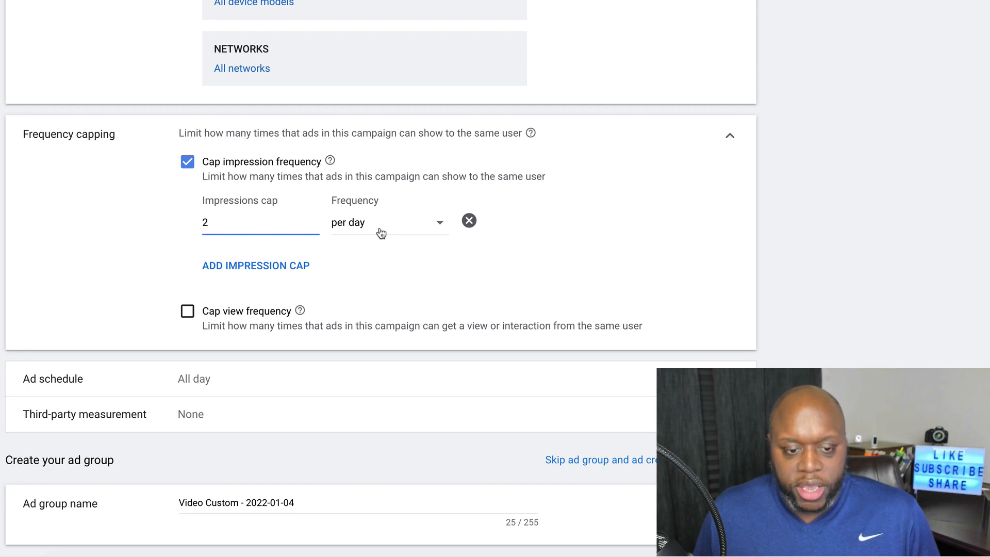
{"action": "left_click", "coordinate": [187, 311]}
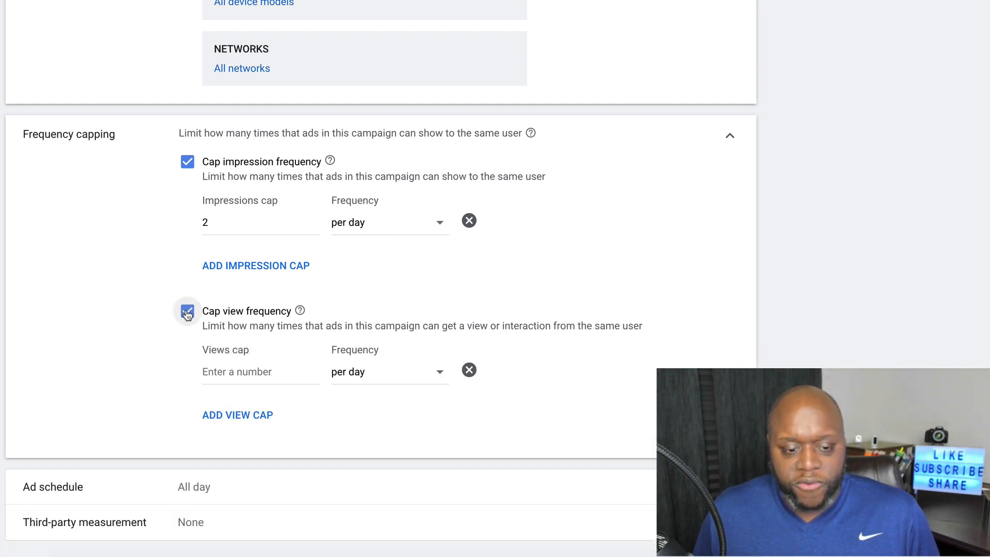
{"action": "left_click", "coordinate": [254, 370]}
{"action": "type", "text": "2"}
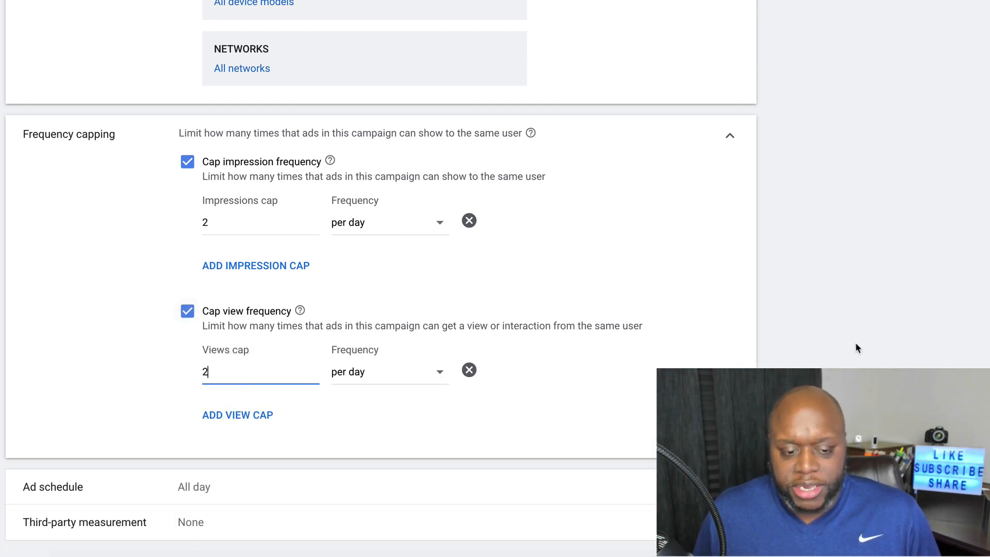
{"action": "left_click", "coordinate": [856, 346]}
Open the ad schedule settings and move down to the ad group section
{"action": "scroll", "coordinate": [856, 344], "scroll_direction": "down", "scroll_amount": 5}
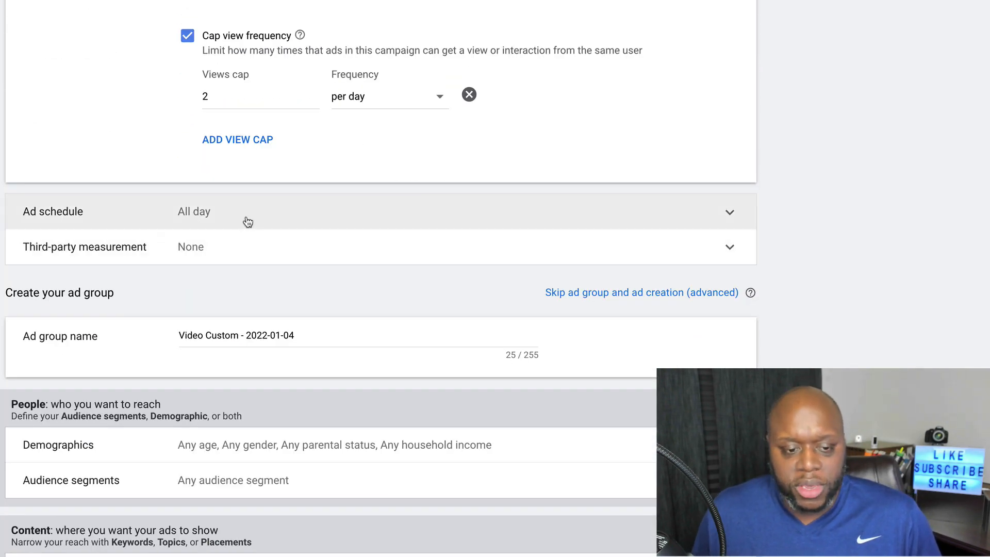
{"action": "left_click", "coordinate": [248, 222]}
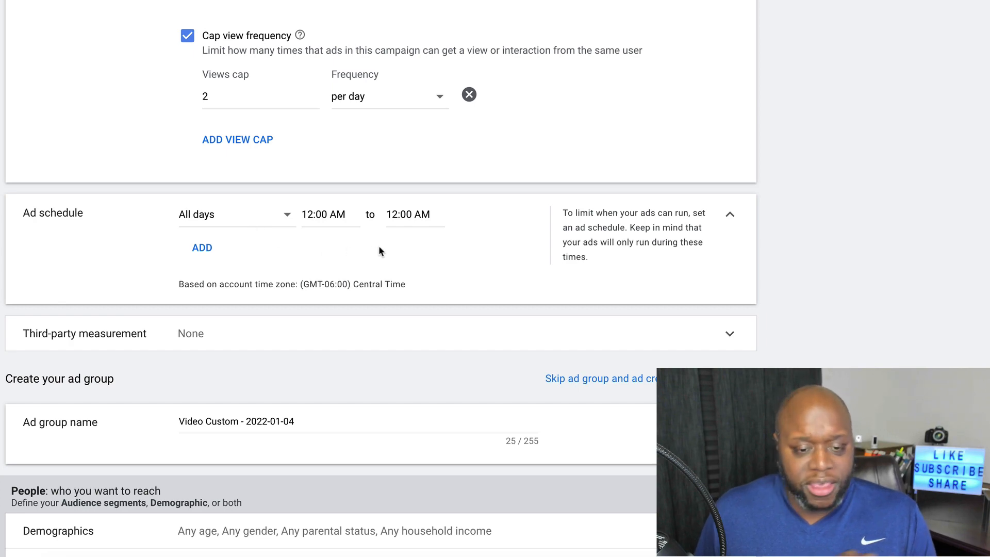
{"action": "scroll", "coordinate": [867, 254], "scroll_direction": "down", "scroll_amount": 3}
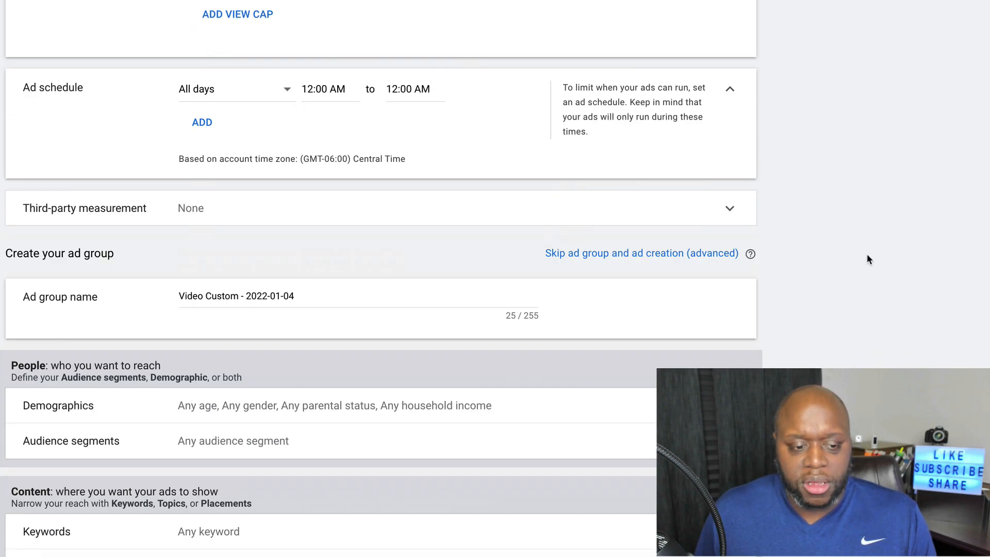
{"action": "scroll", "coordinate": [733, 274], "scroll_direction": "down", "scroll_amount": 3}
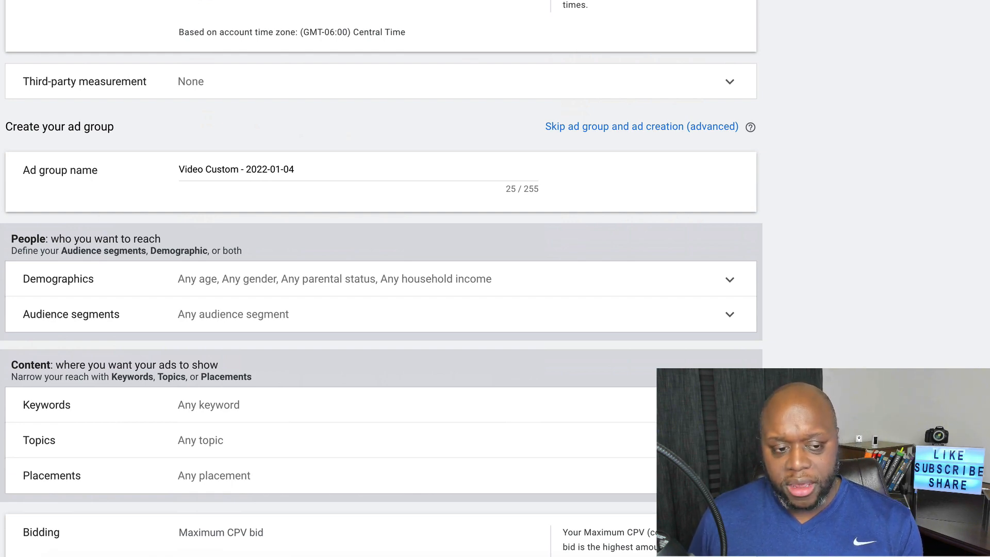
Replace the default ad group name with 'Bluehost 1'
{"action": "scroll", "coordinate": [382, 279], "scroll_direction": "down", "scroll_amount": 2}
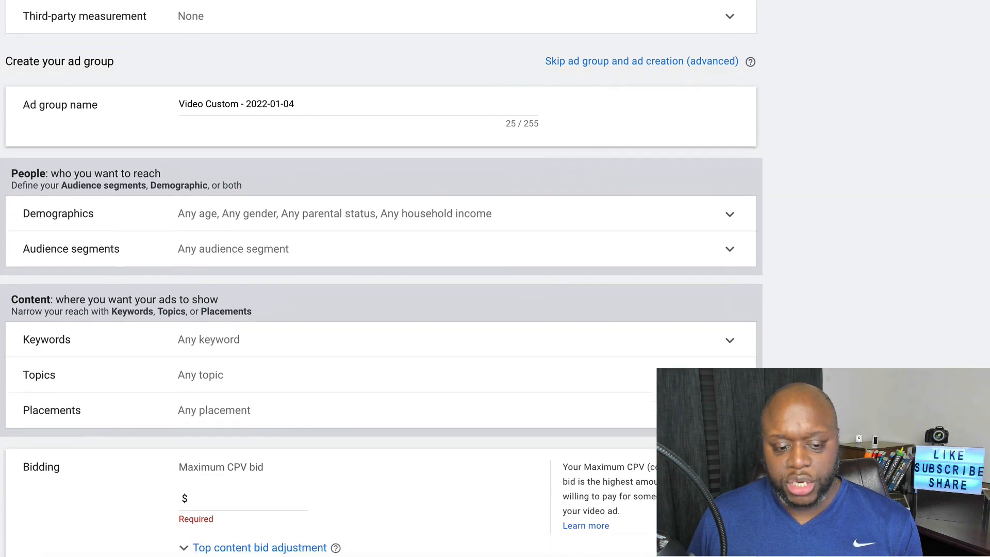
{"action": "scroll", "coordinate": [382, 279], "scroll_direction": "up", "scroll_amount": 4}
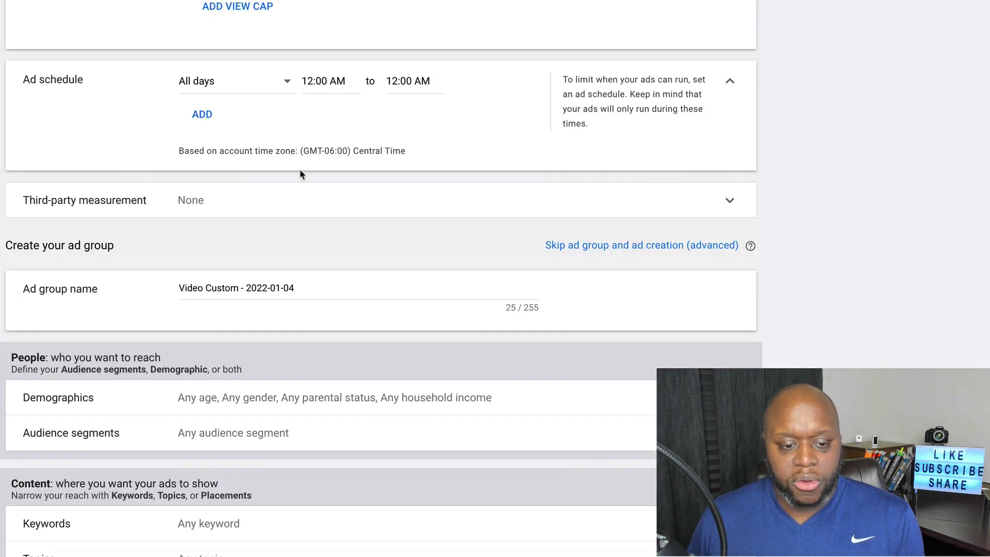
{"action": "scroll", "coordinate": [302, 174], "scroll_direction": "down", "scroll_amount": 3}
{"action": "triple_click", "coordinate": [268, 144]}
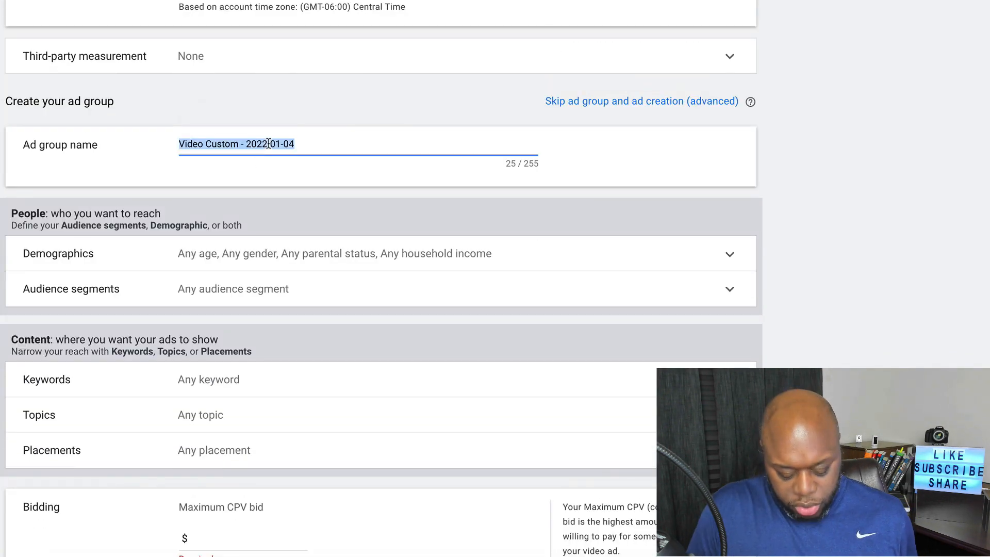
{"action": "type", "text": "Bluehost 1"}
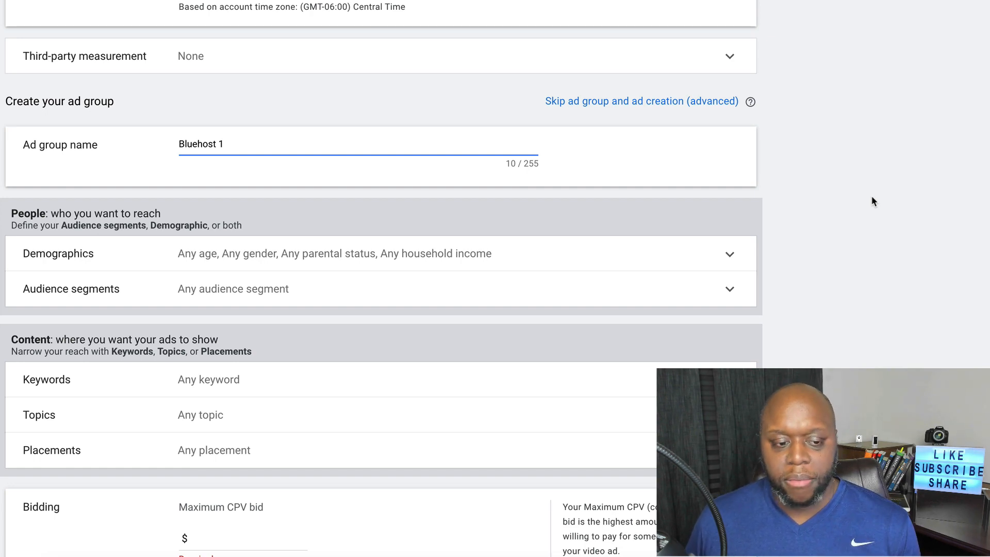
{"action": "scroll", "coordinate": [871, 198], "scroll_direction": "down", "scroll_amount": 1}
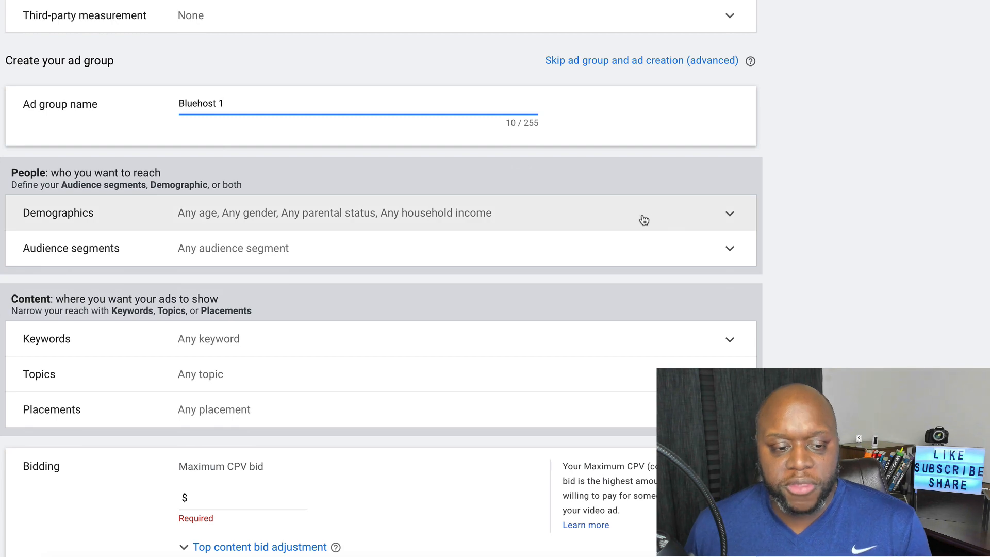
Leave all demographic groups targeted and open the audience segments picker
{"action": "left_click", "coordinate": [644, 220]}
{"action": "scroll", "coordinate": [820, 206], "scroll_direction": "down", "scroll_amount": 2}
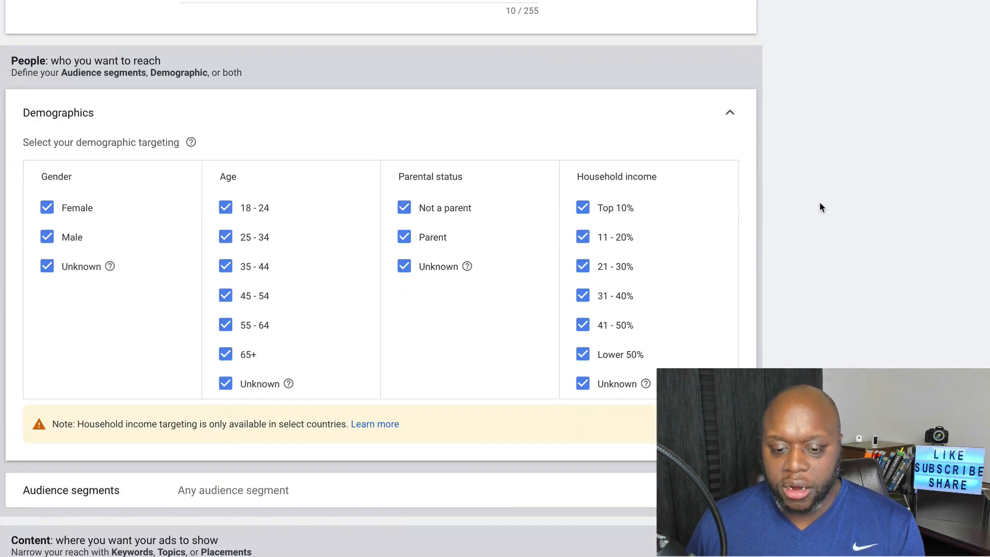
{"action": "scroll", "coordinate": [821, 207], "scroll_direction": "down", "scroll_amount": 1}
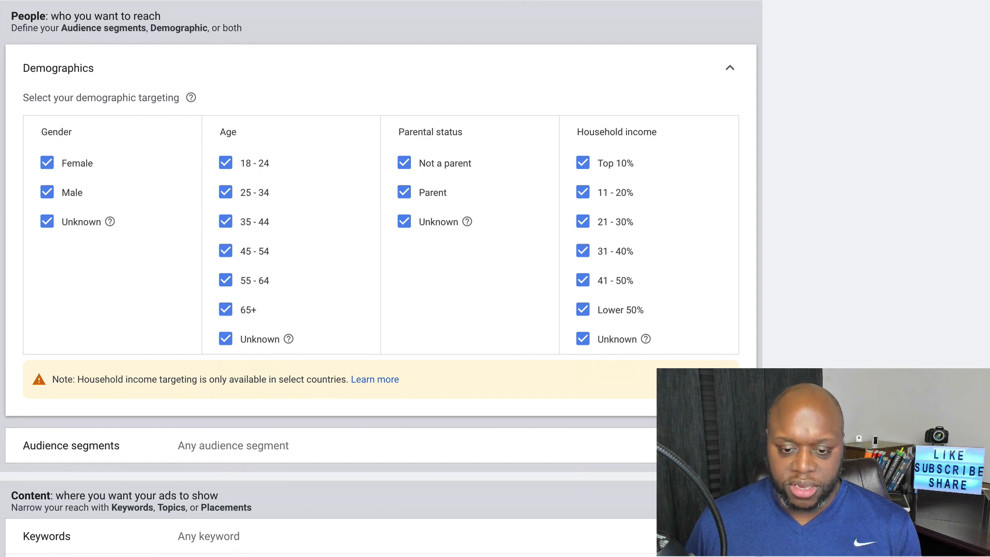
{"action": "scroll", "coordinate": [379, 279], "scroll_direction": "down", "scroll_amount": 3}
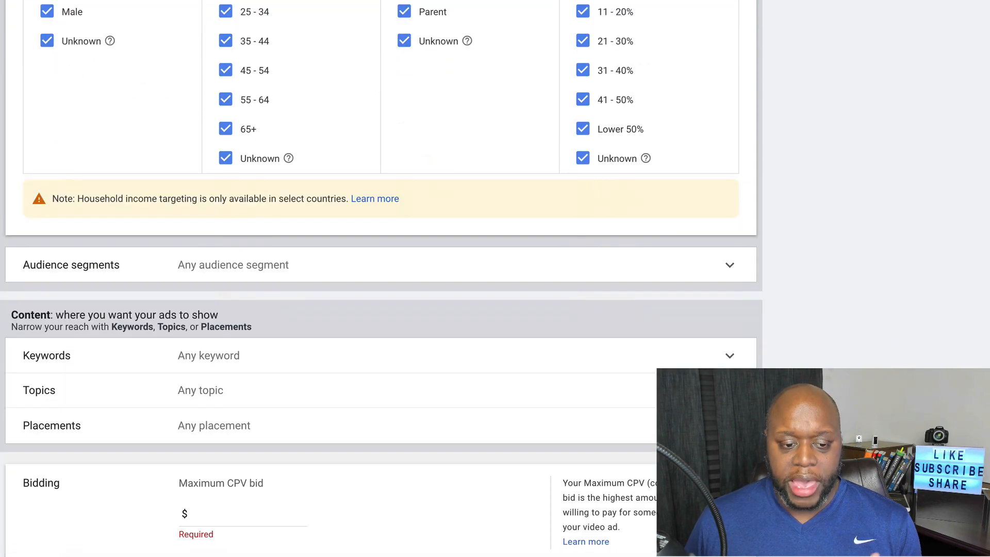
{"action": "scroll", "coordinate": [379, 279], "scroll_direction": "down", "scroll_amount": 3}
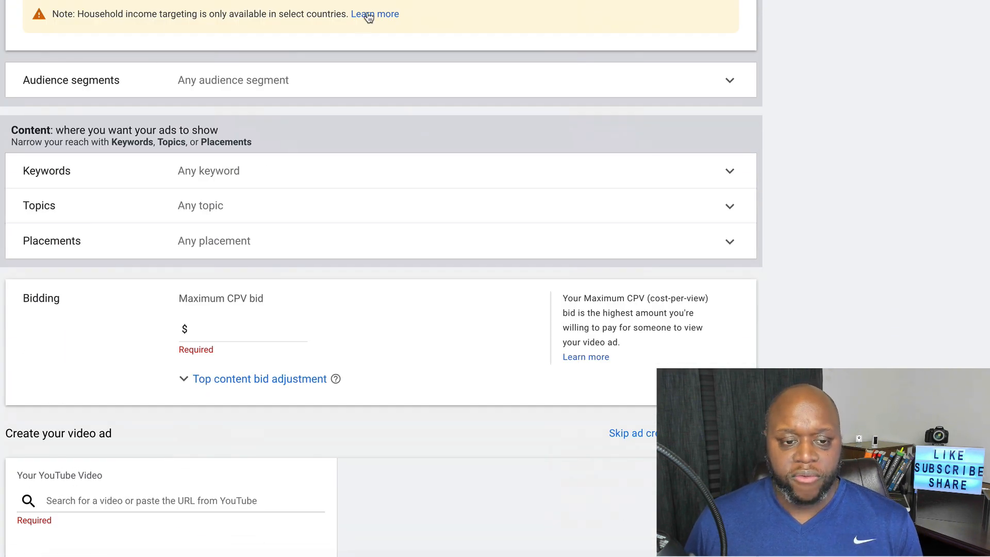
{"action": "left_click", "coordinate": [332, 80]}
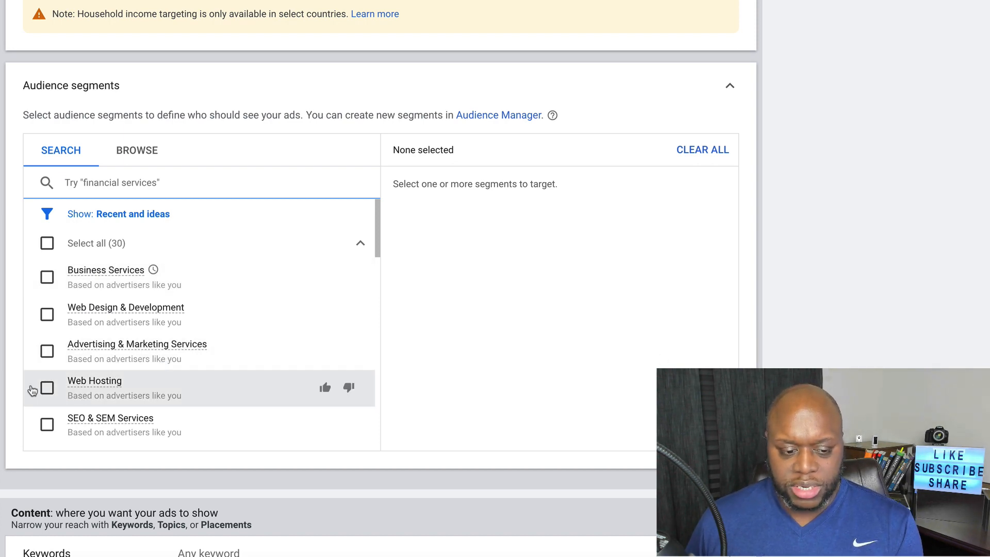
Add then remove the Web Hosting audience segment, and expand Content keywords
{"action": "left_click", "coordinate": [47, 390]}
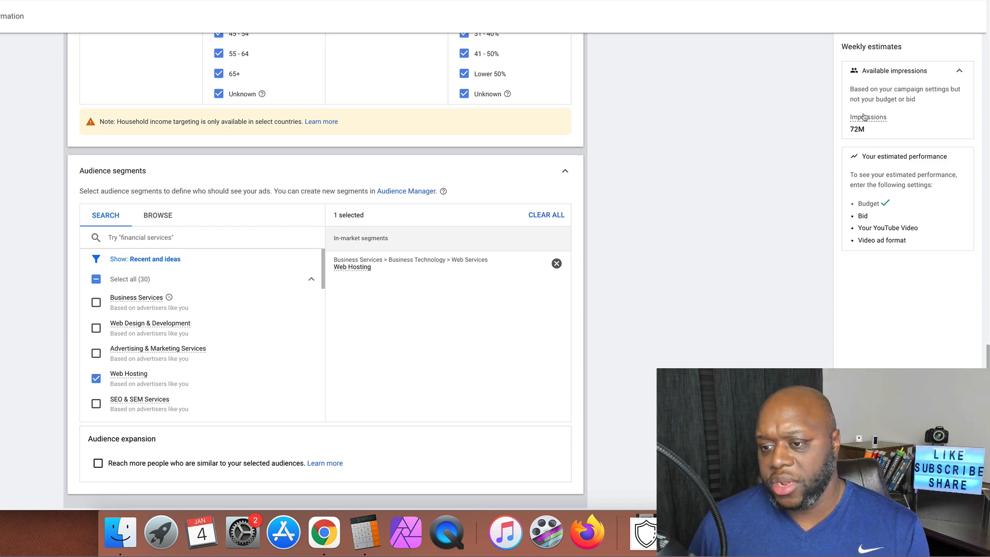
{"action": "left_click", "coordinate": [556, 263]}
{"action": "scroll", "coordinate": [591, 327], "scroll_direction": "down", "scroll_amount": 4}
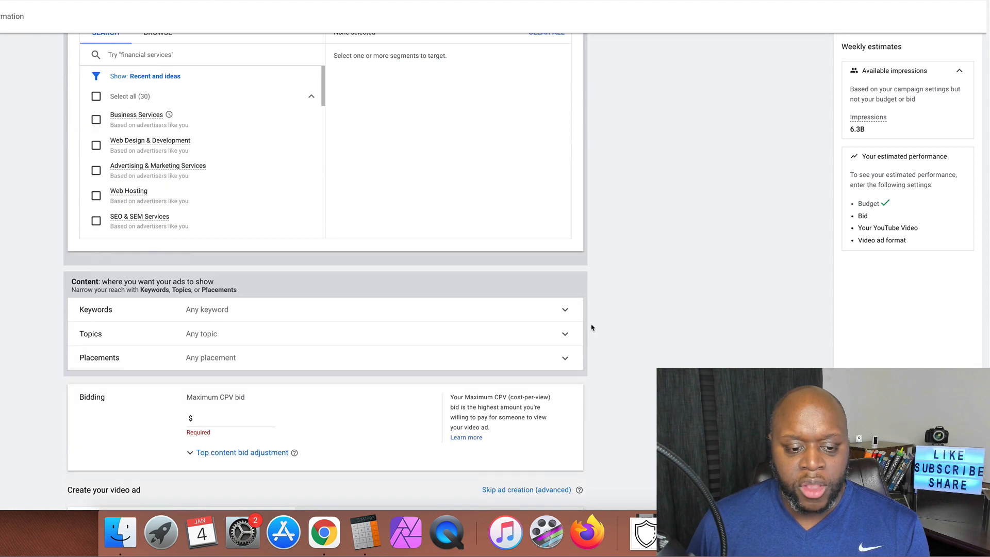
{"action": "scroll", "coordinate": [591, 327], "scroll_direction": "down", "scroll_amount": 2}
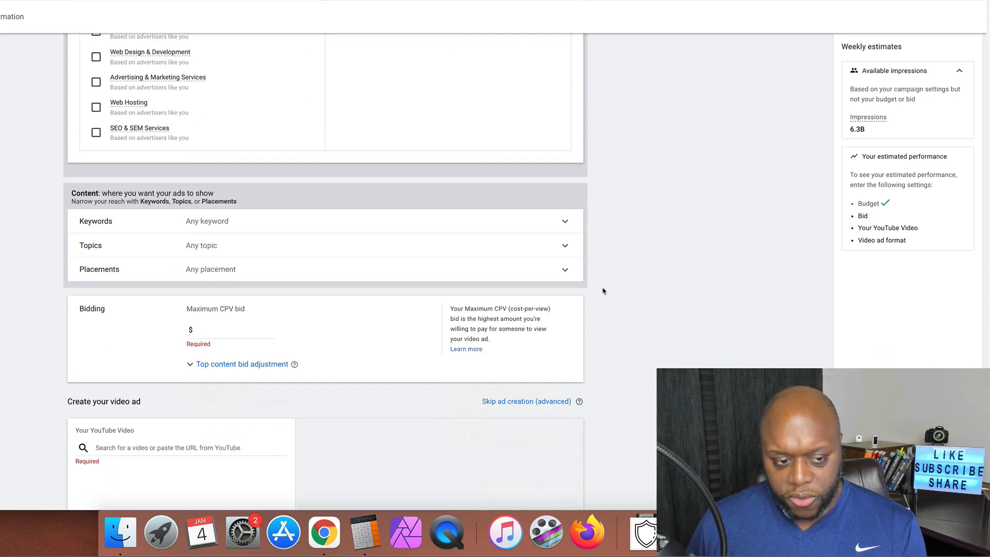
{"action": "left_click", "coordinate": [566, 222]}
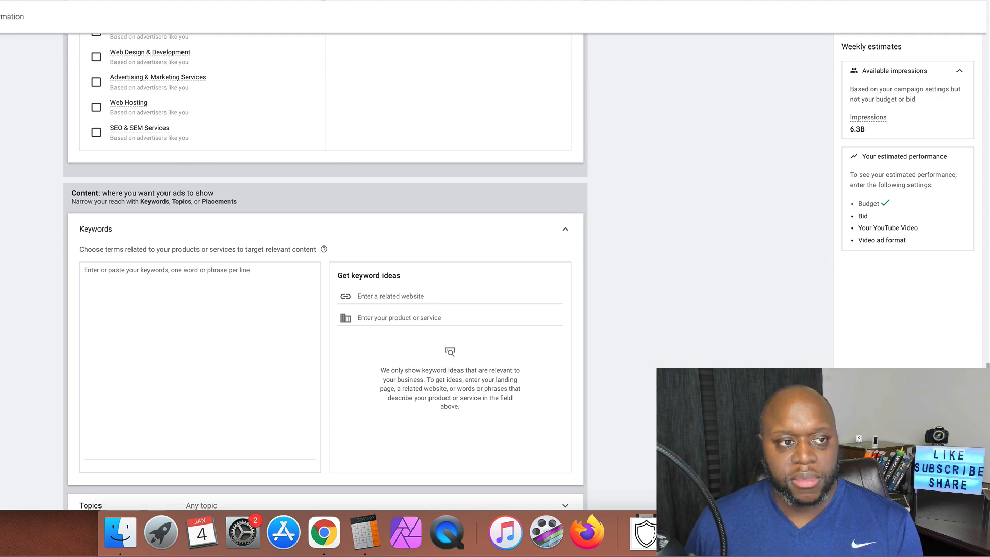
Enter the keywords 'bluehost vs' and 'bluehost review'
{"action": "left_click", "coordinate": [145, 283]}
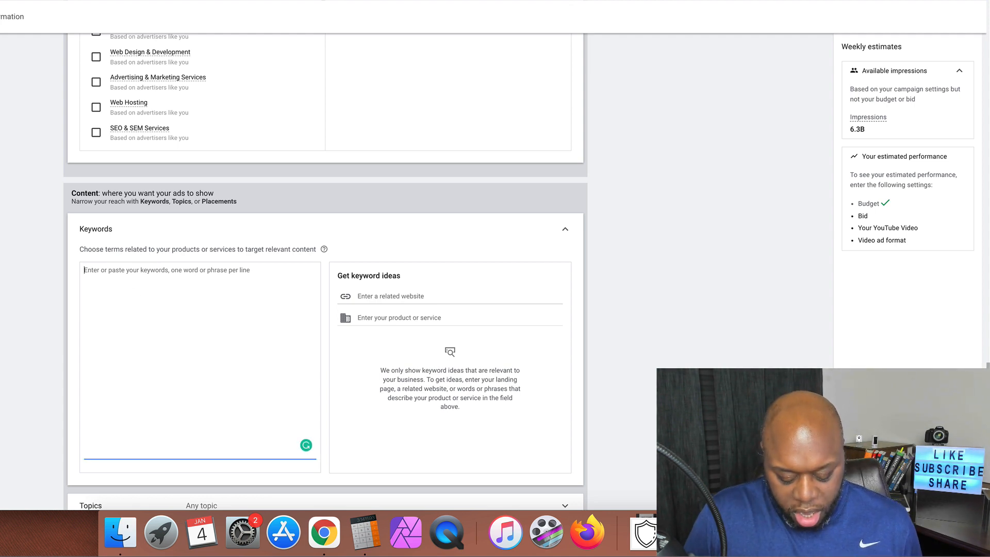
{"action": "type", "text": "bluehost vs"}
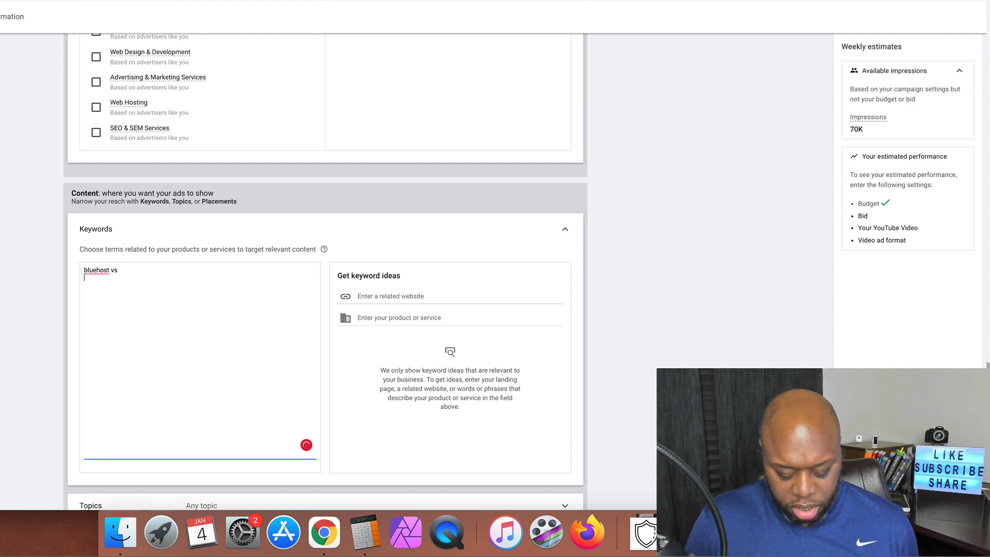
{"action": "type", "text": "bluehost r"}
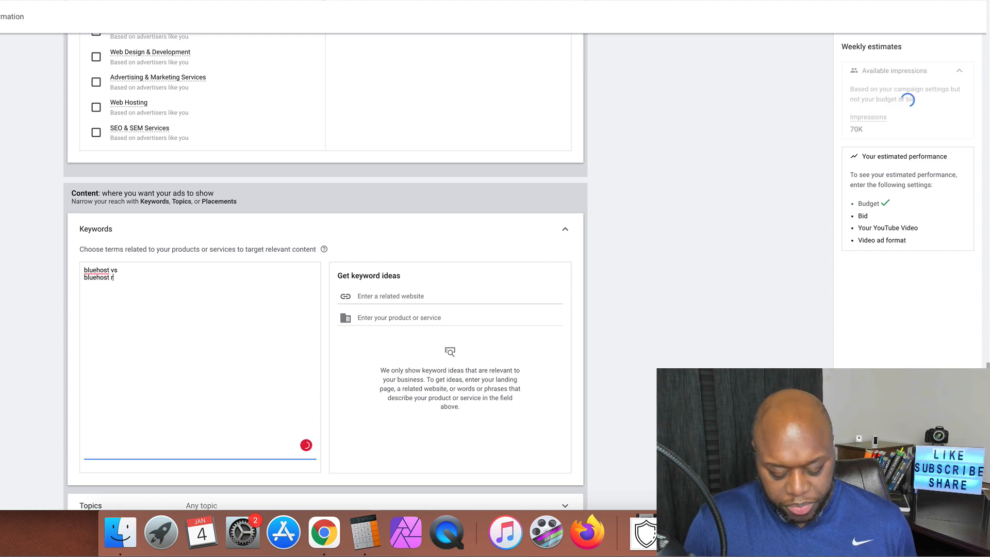
{"action": "type", "text": "eview"}
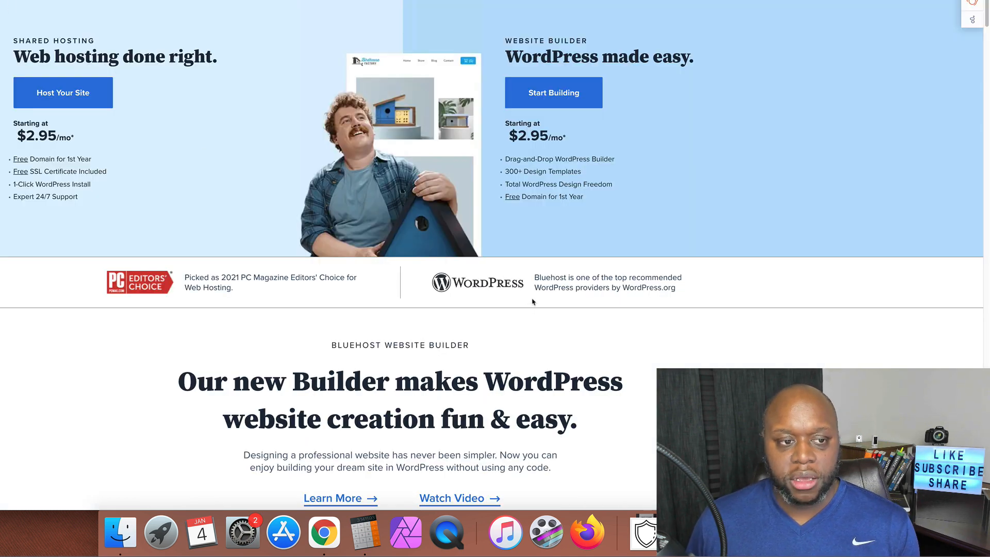
Copy WordPress and WEBSITE BUILDER from the Bluehost page into the Google Ads keyword list
{"action": "double_click", "coordinate": [553, 56]}
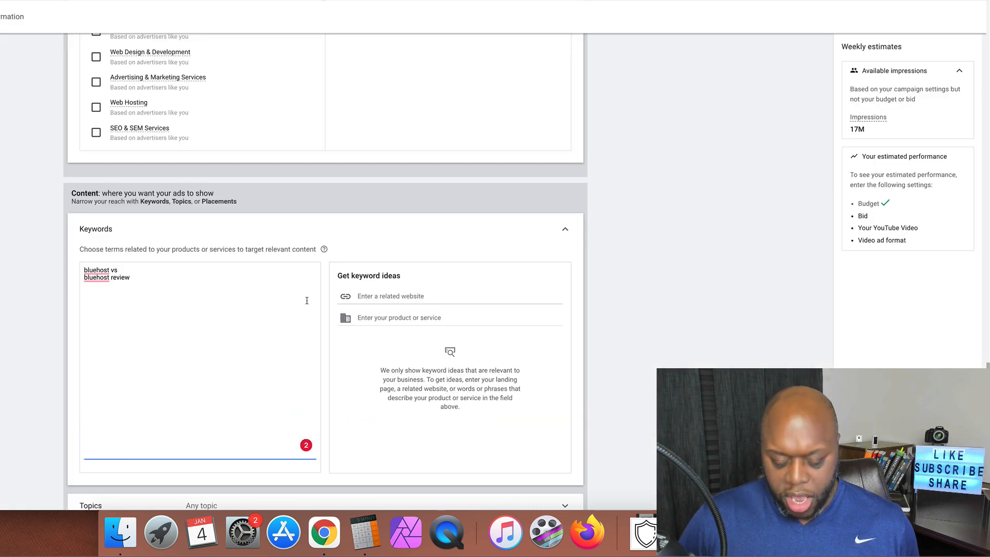
{"action": "type", "text": "WordPress"}
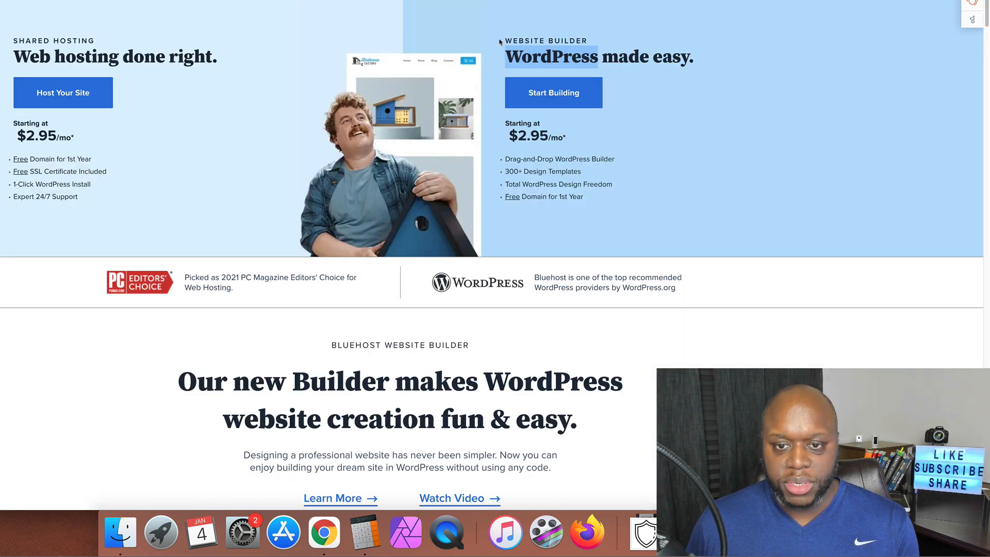
{"action": "left_click_drag", "start_coordinate": [505, 39], "coordinate": [586, 40]}
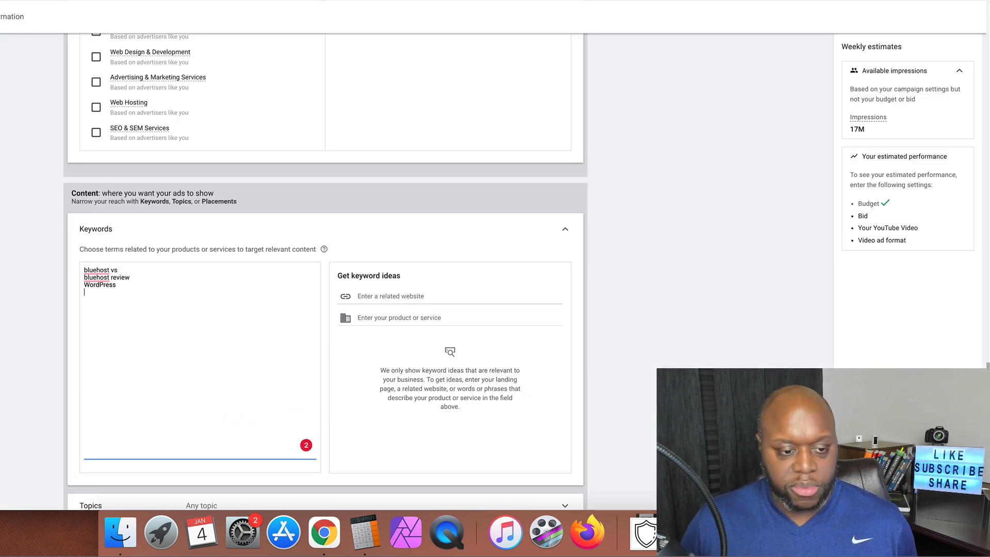
{"action": "type", "text": "WEBSITE BUILDER"}
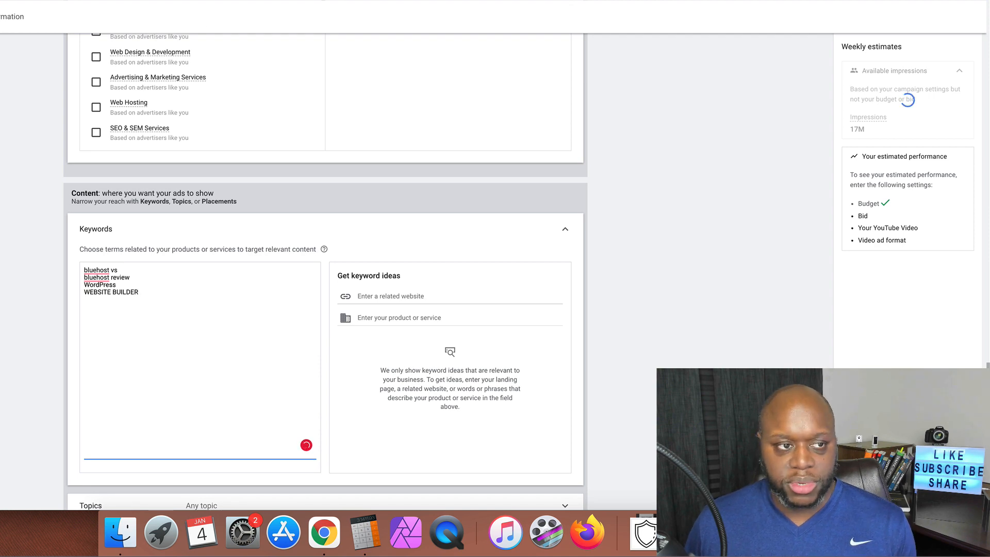
Add SHARED HOSTING and Web hosting from the Bluehost page, then select the two bluehost keywords
{"action": "key", "text": "ctrl+Tab"}
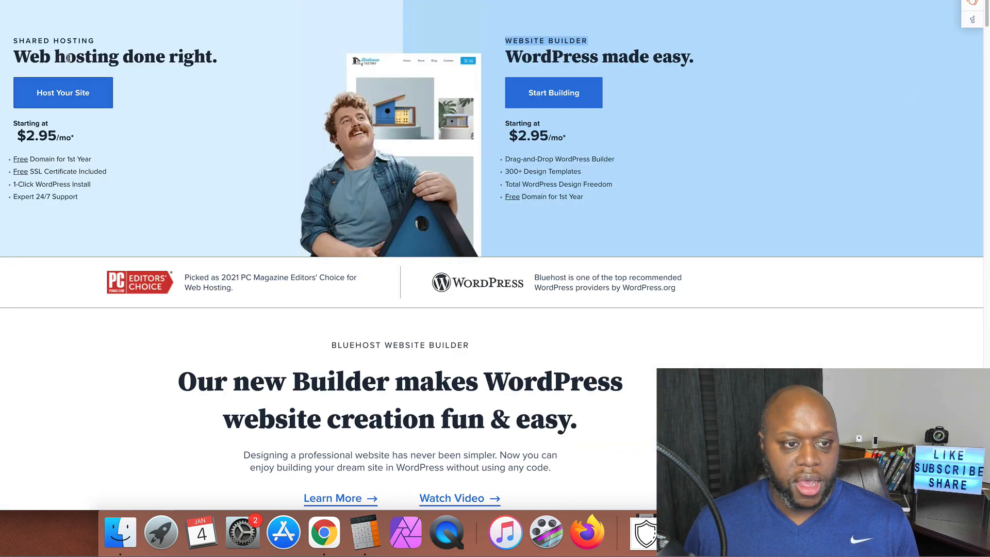
{"action": "left_click_drag", "start_coordinate": [11, 41], "coordinate": [90, 40]}
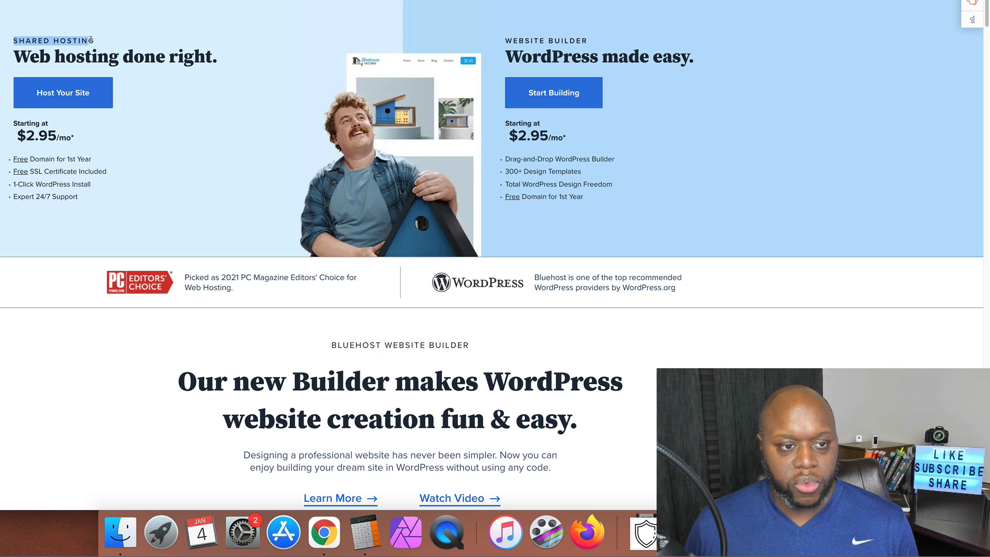
{"action": "key", "text": "ctrl+shift+Tab"}
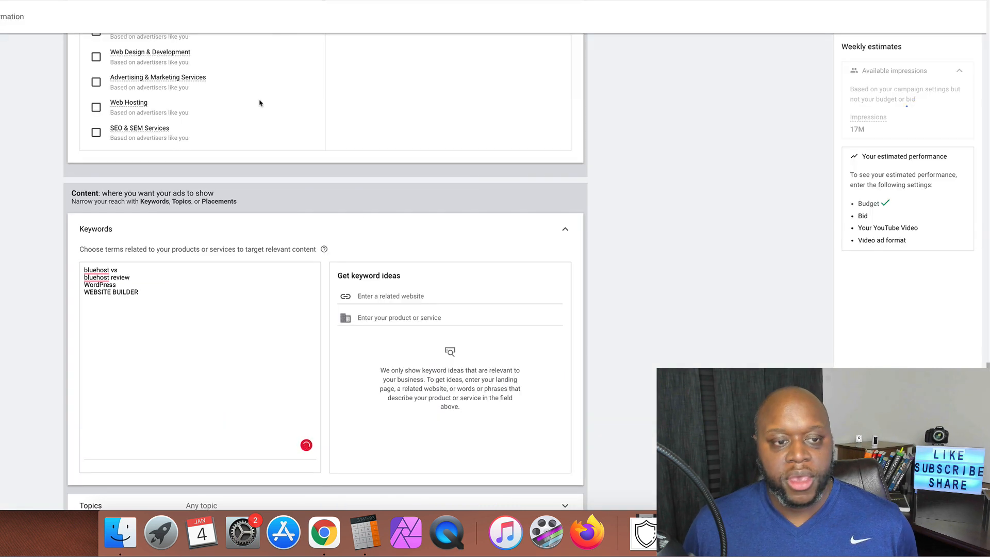
{"action": "key", "text": "Return"}
{"action": "type", "text": "SHARED HOSTING"}
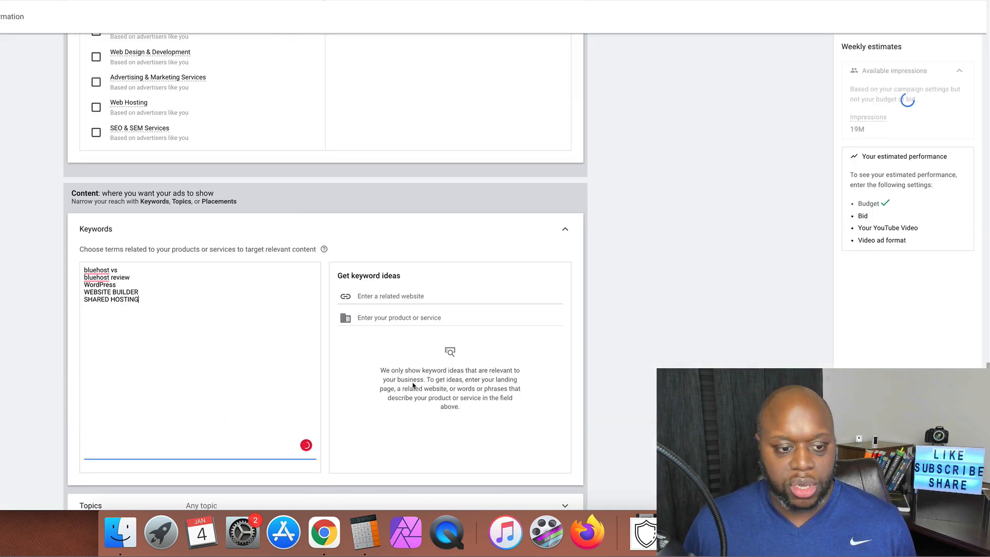
{"action": "key", "text": "ctrl+Tab"}
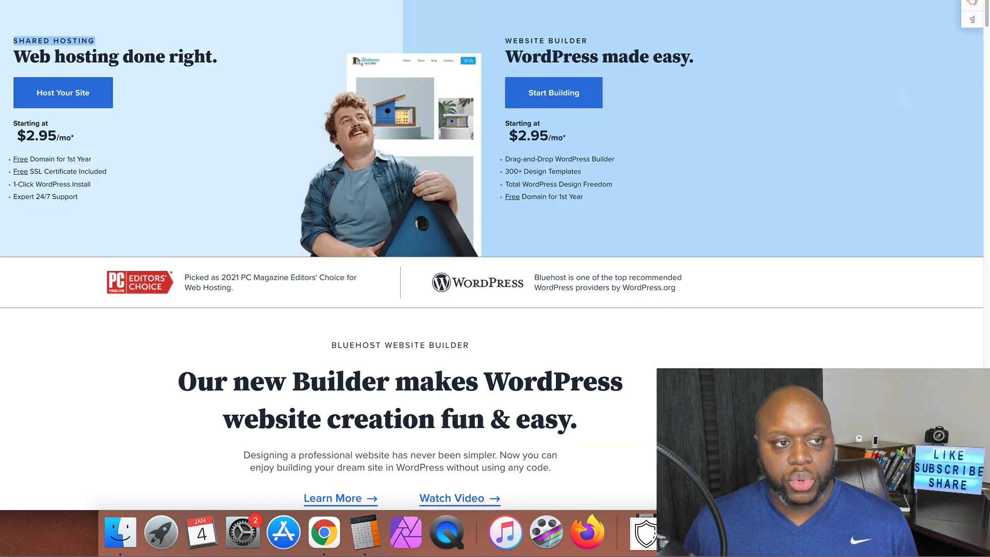
{"action": "left_click_drag", "start_coordinate": [13, 55], "coordinate": [115, 55]}
{"action": "key", "text": "super+c"}
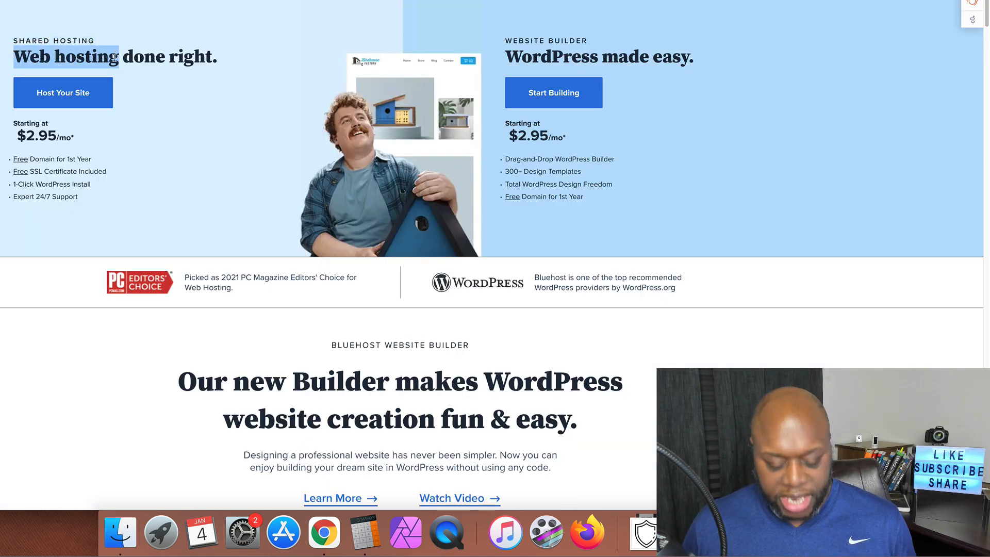
{"action": "key", "text": "ctrl+Tab"}
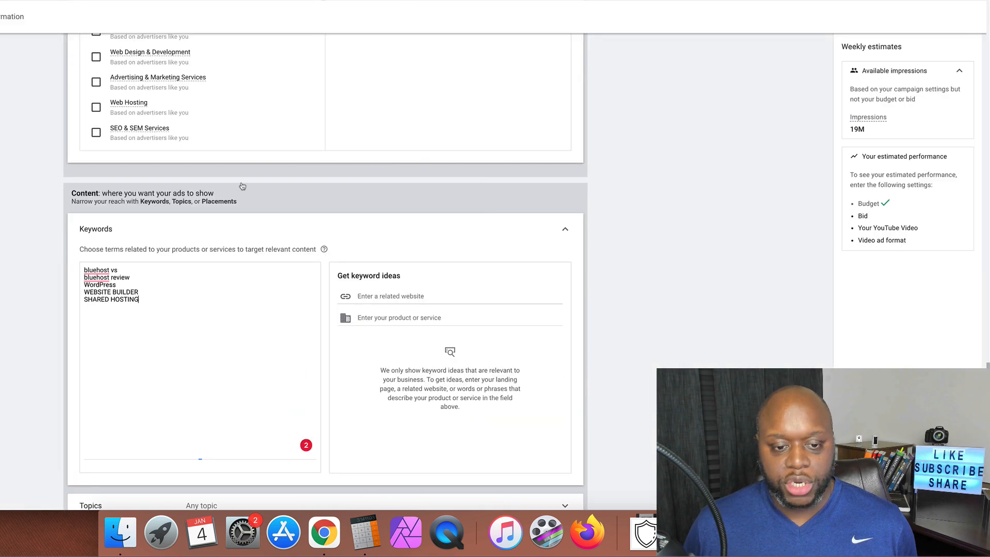
{"action": "key", "text": "super+v"}
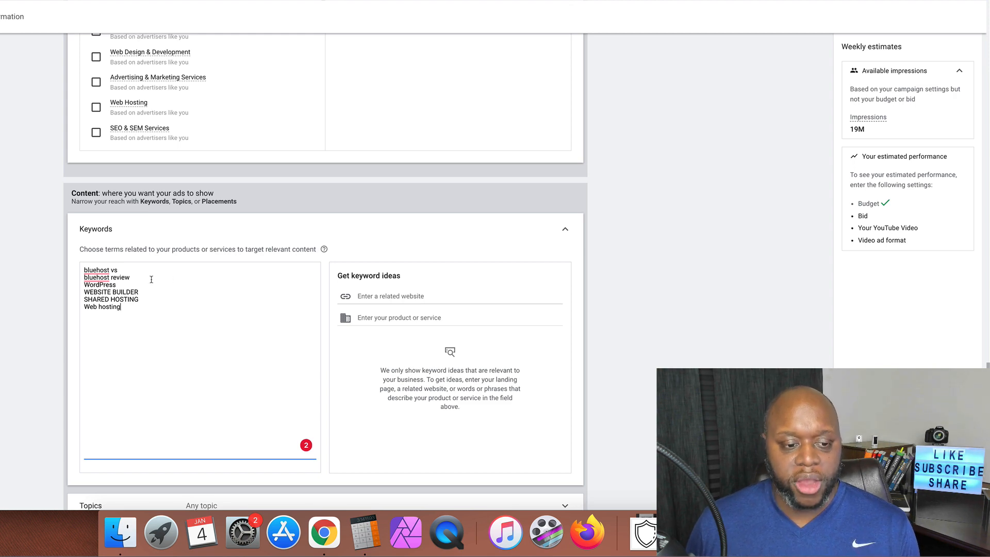
{"action": "left_click_drag", "start_coordinate": [146, 277], "coordinate": [83, 270]}
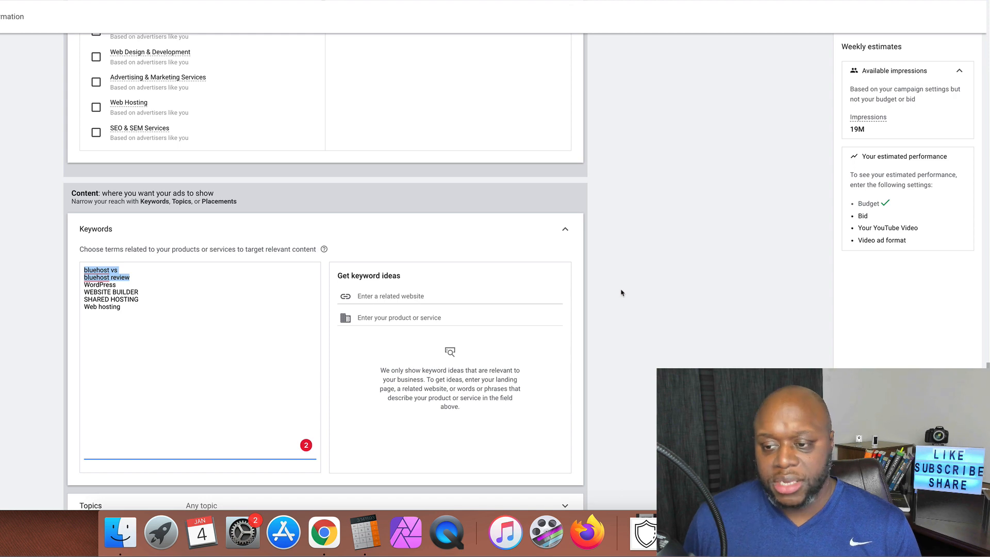
Delete the bluehost vs and bluehost review lines from the Keywords box
{"action": "key", "text": "BackSpace"}
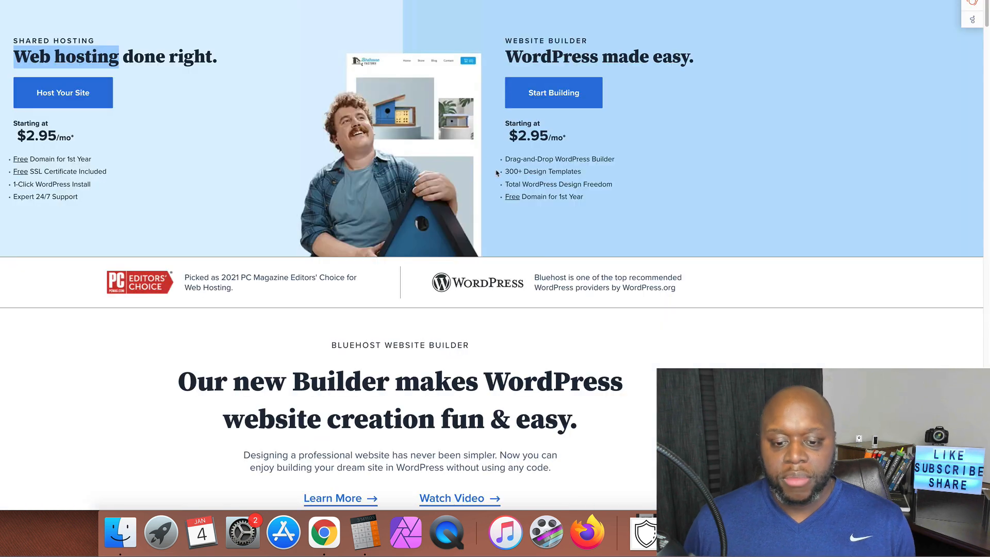
{"action": "scroll", "coordinate": [543, 258], "scroll_direction": "down", "scroll_amount": 5}
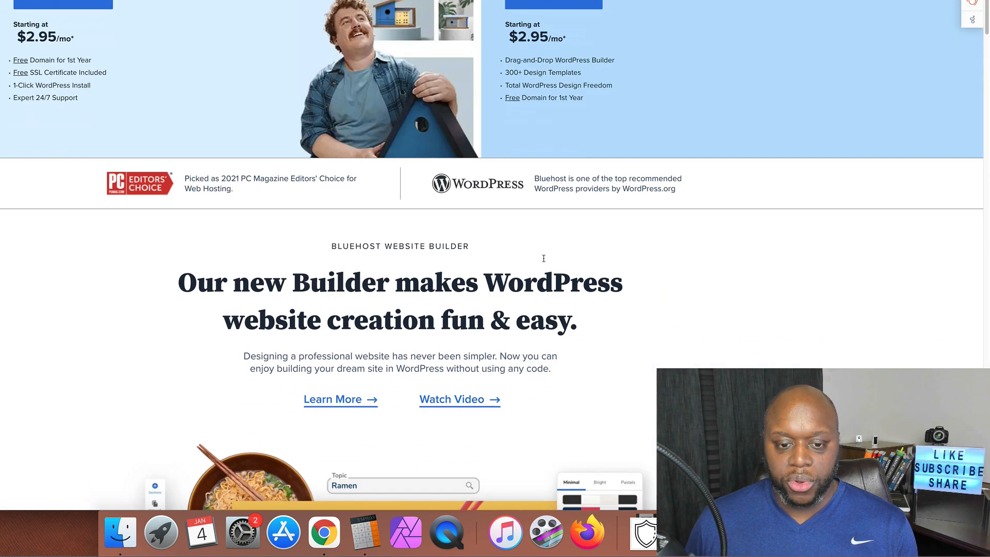
{"action": "scroll", "coordinate": [678, 271], "scroll_direction": "down", "scroll_amount": 8}
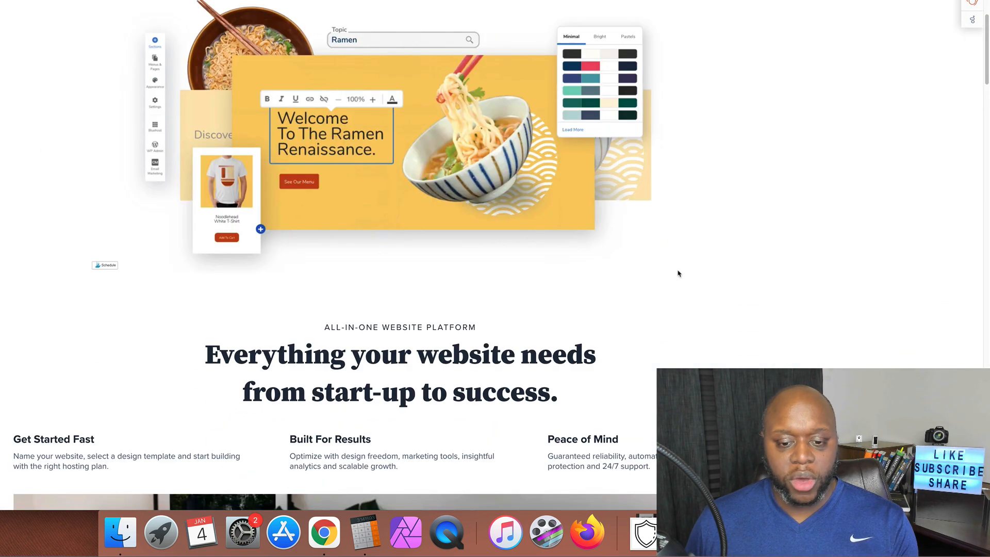
{"action": "scroll", "coordinate": [678, 273], "scroll_direction": "down", "scroll_amount": 3}
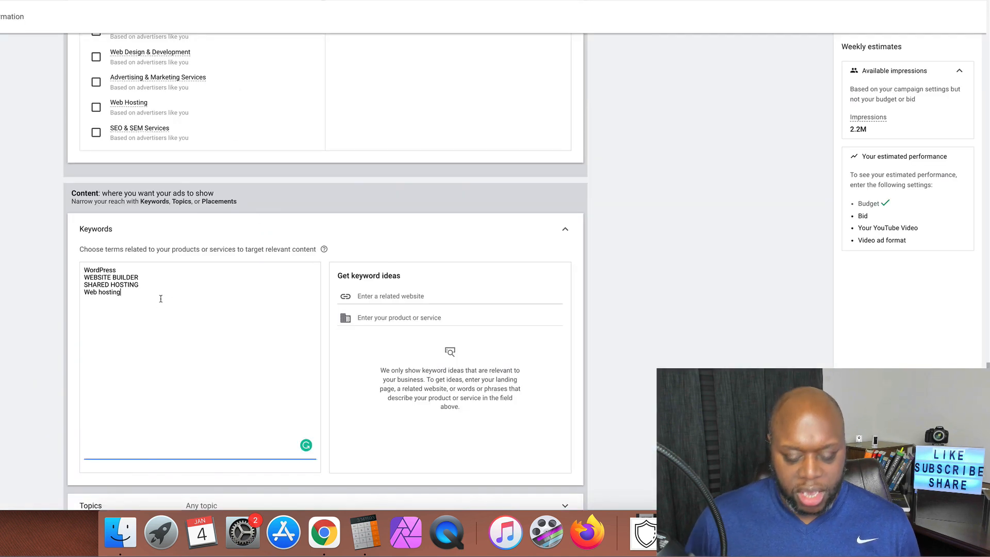
Add keywords how to start a blog, how to start a website, how to create blog, create website, ecommerce website
{"action": "key", "text": "Return"}
{"action": "type", "text": "how t"}
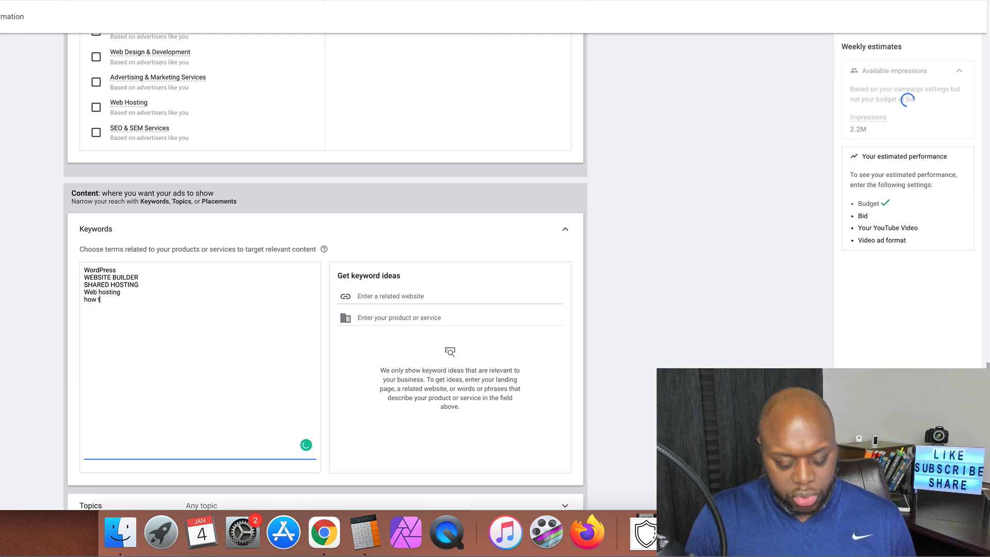
{"action": "type", "text": "o start a blog"}
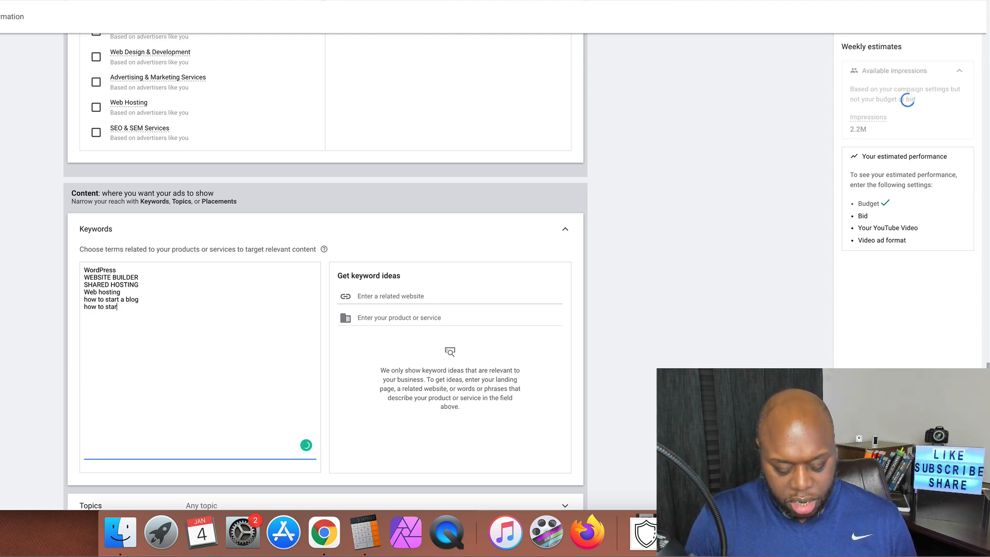
{"action": "type", "text": "website"}
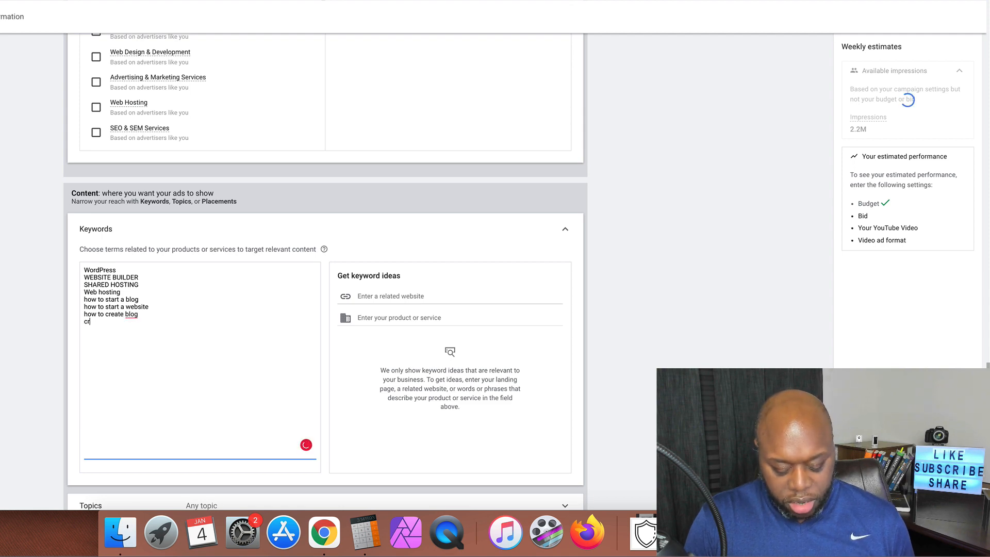
{"action": "type", "text": "te  log crea"}
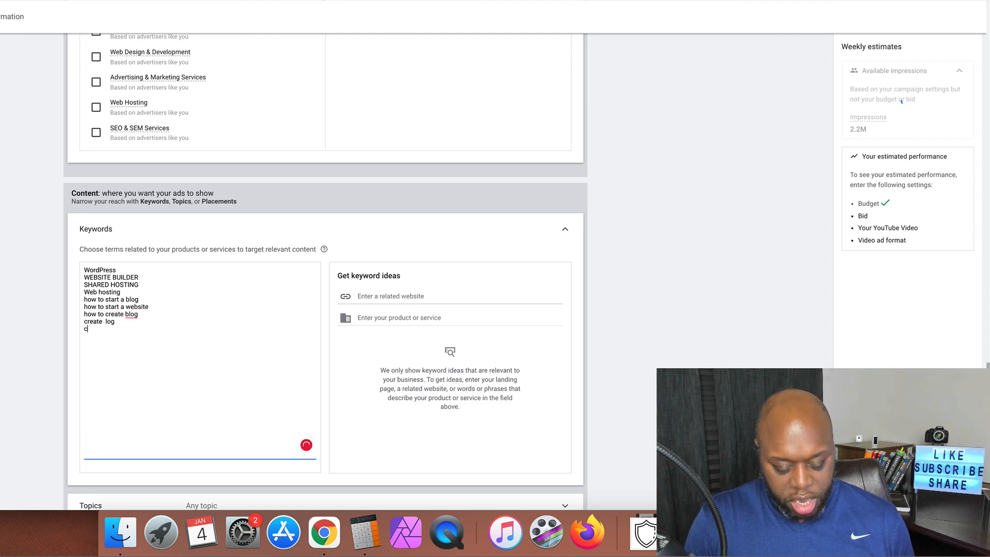
{"action": "type", "text": "te website"}
{"action": "key", "text": "Return"}
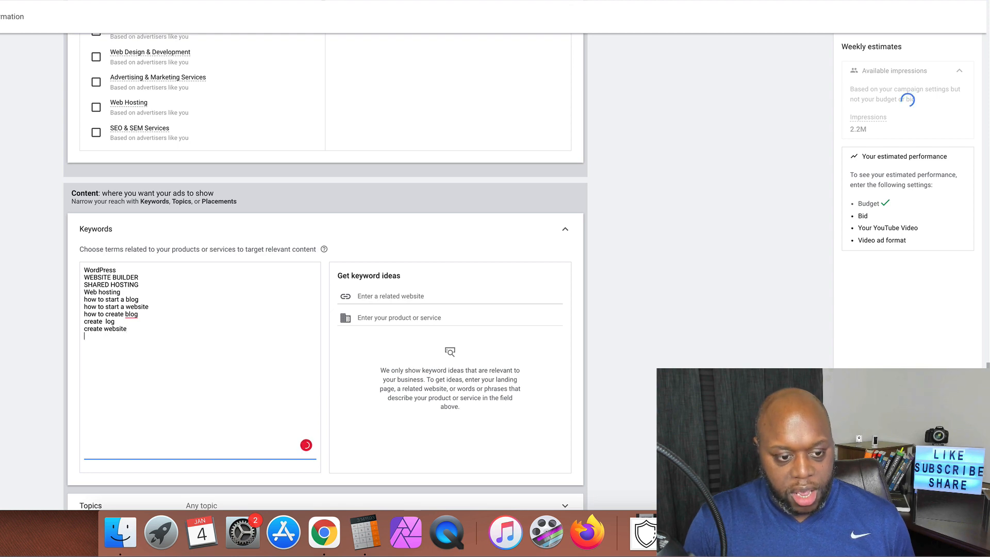
{"action": "type", "text": "eco"}
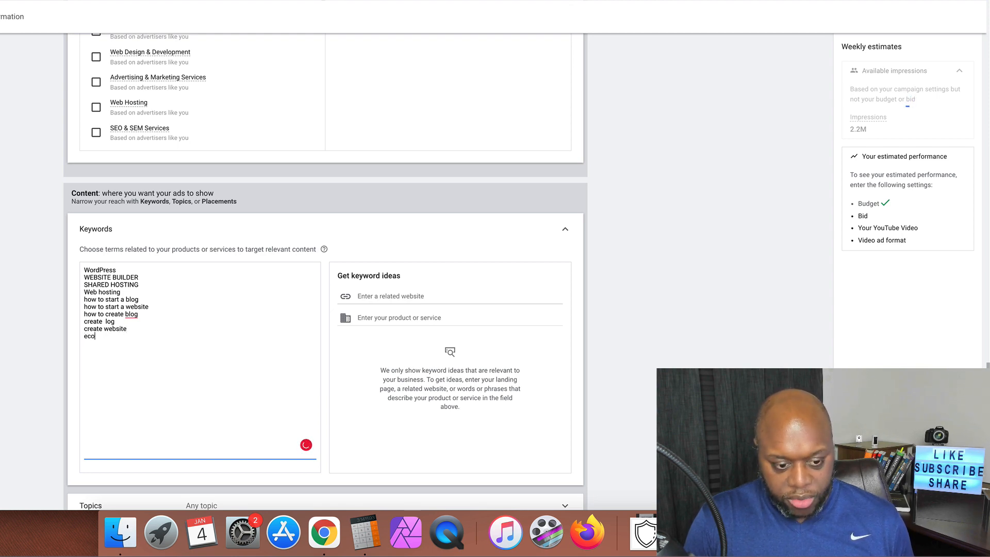
{"action": "type", "text": "mmerce website"}
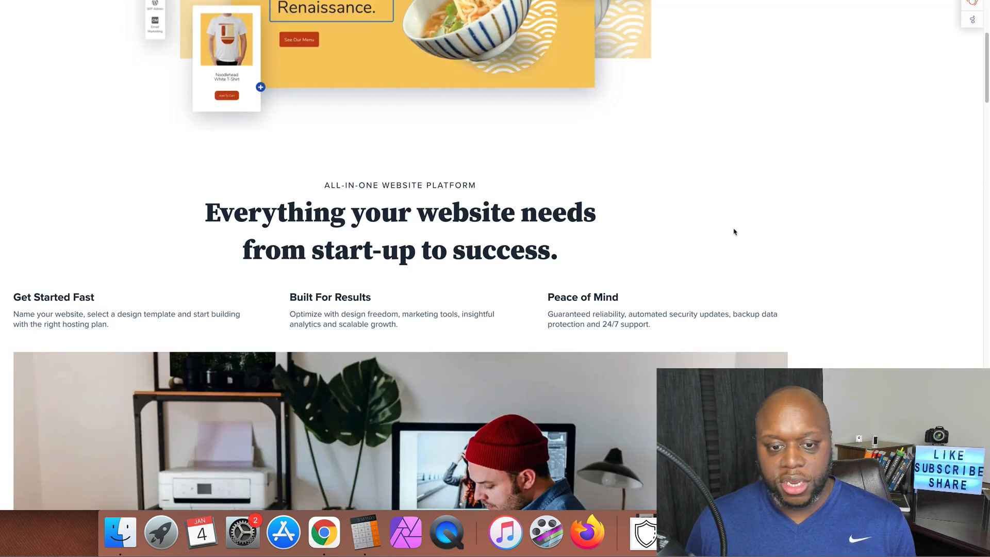
{"action": "scroll", "coordinate": [734, 230], "scroll_direction": "down", "scroll_amount": 5}
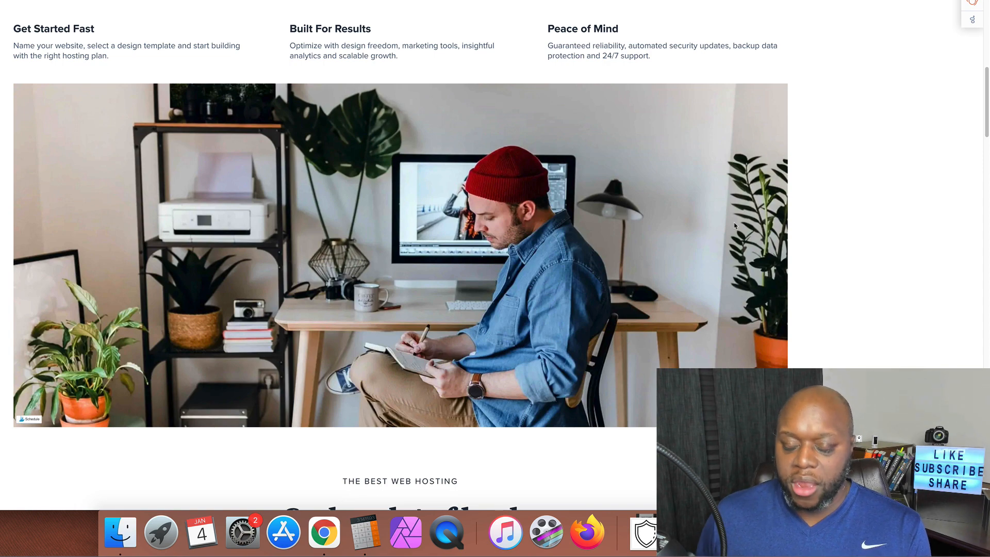
Copy the ONLINE STORES plan name from Bluehost into the keyword list
{"action": "scroll", "coordinate": [735, 225], "scroll_direction": "down", "scroll_amount": 6}
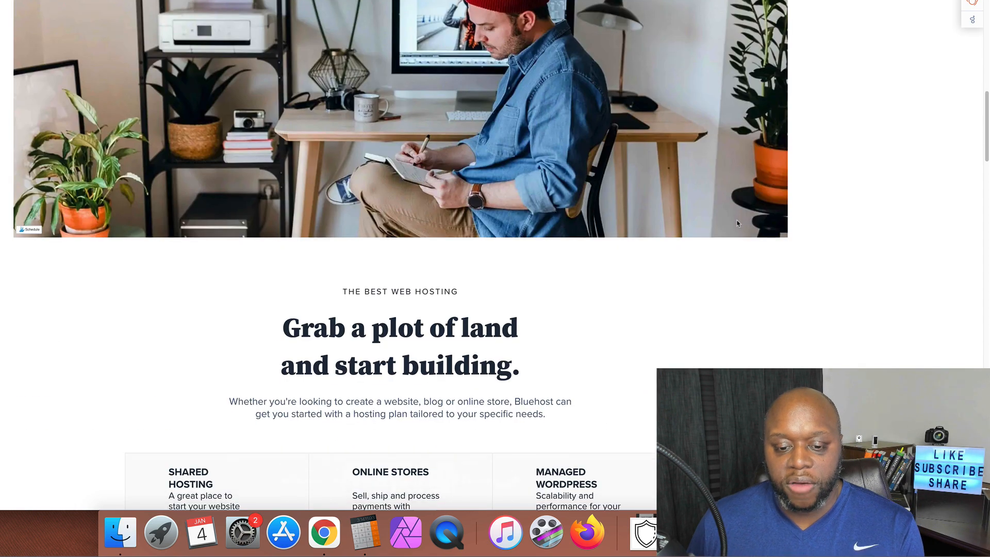
{"action": "scroll", "coordinate": [737, 224], "scroll_direction": "down", "scroll_amount": 3}
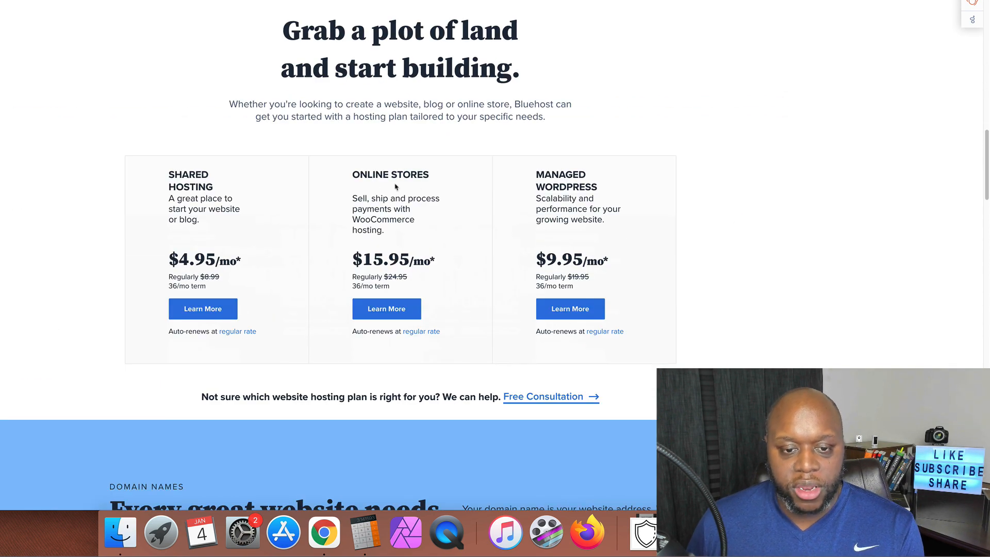
{"action": "left_click_drag", "start_coordinate": [353, 173], "coordinate": [436, 176]}
{"action": "key", "text": "super+c"}
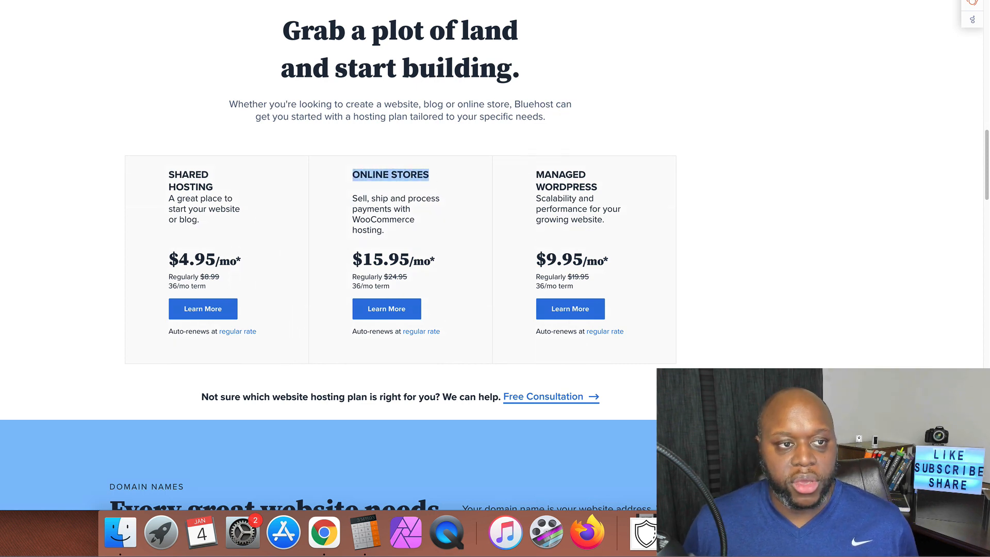
{"action": "key", "text": "ctrl+Tab"}
{"action": "key", "text": "Return"}
{"action": "key", "text": "super+v"}
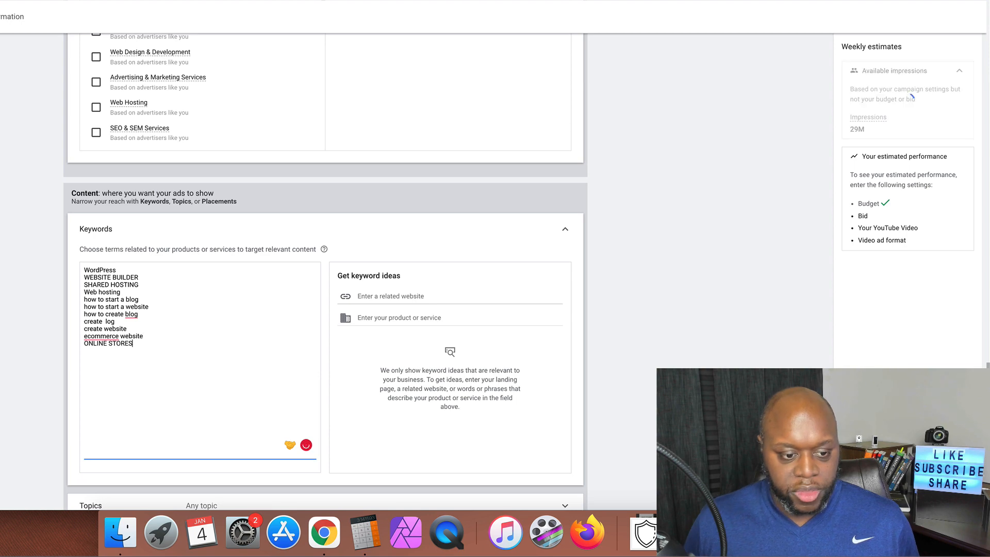
Add the MANAGED WORDPRESS plan name as a single-line keyword
{"action": "key", "text": "ctrl+shift+Tab"}
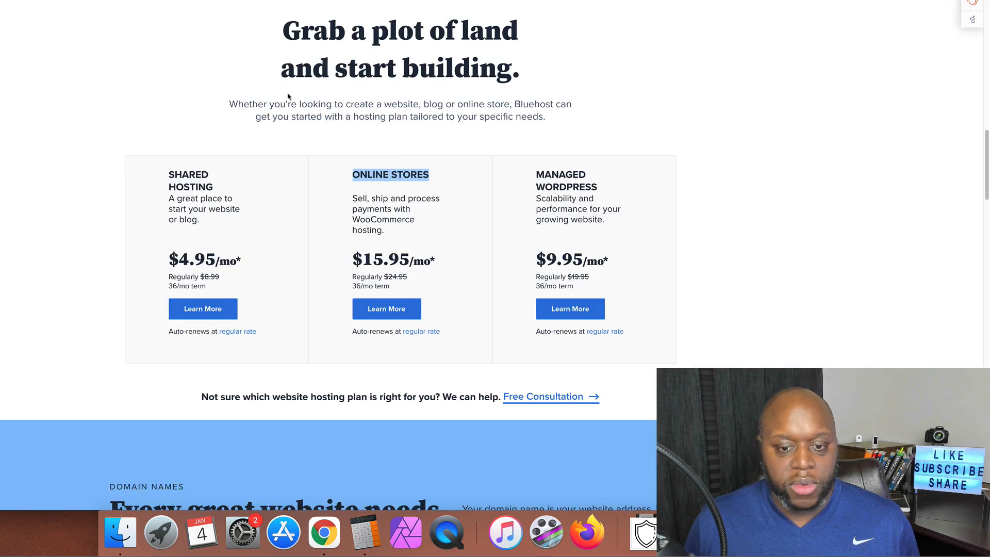
{"action": "left_click_drag", "start_coordinate": [539, 174], "coordinate": [598, 188]}
{"action": "key", "text": "super+c"}
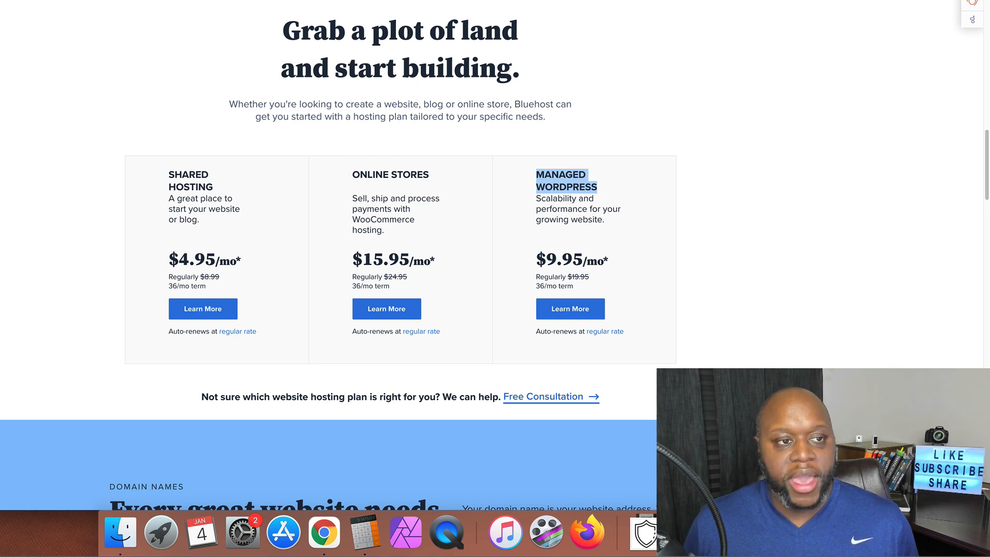
{"action": "key", "text": "ctrl+Tab"}
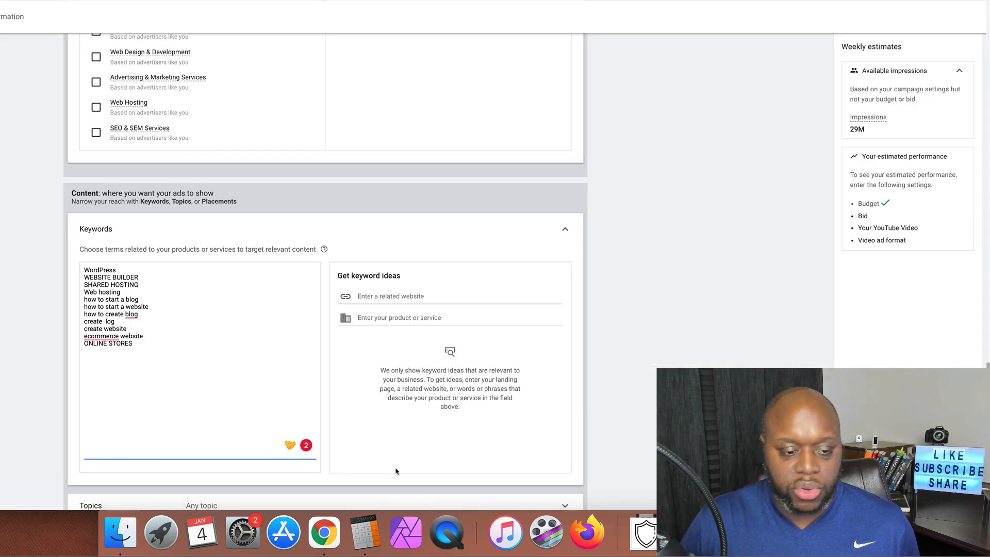
{"action": "key", "text": "super+v"}
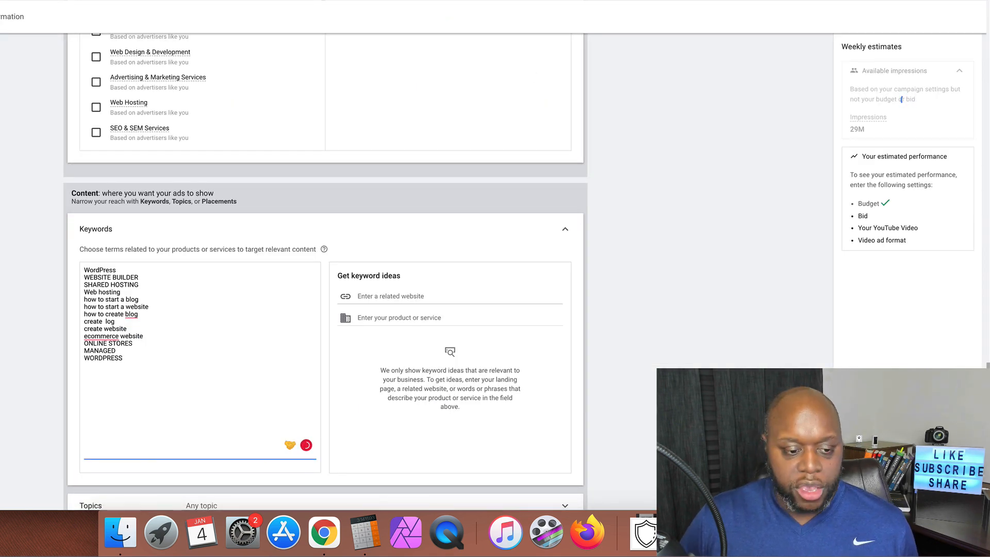
{"action": "key", "text": "Left"}
{"action": "key", "text": "Left"}
{"action": "key", "text": "Left"}
{"action": "key", "text": "Left"}
{"action": "key", "text": "Left"}
{"action": "key", "text": "Left"}
{"action": "key", "text": "Left"}
{"action": "key", "text": "Left"}
{"action": "key", "text": "Left"}
{"action": "key", "text": "Left"}
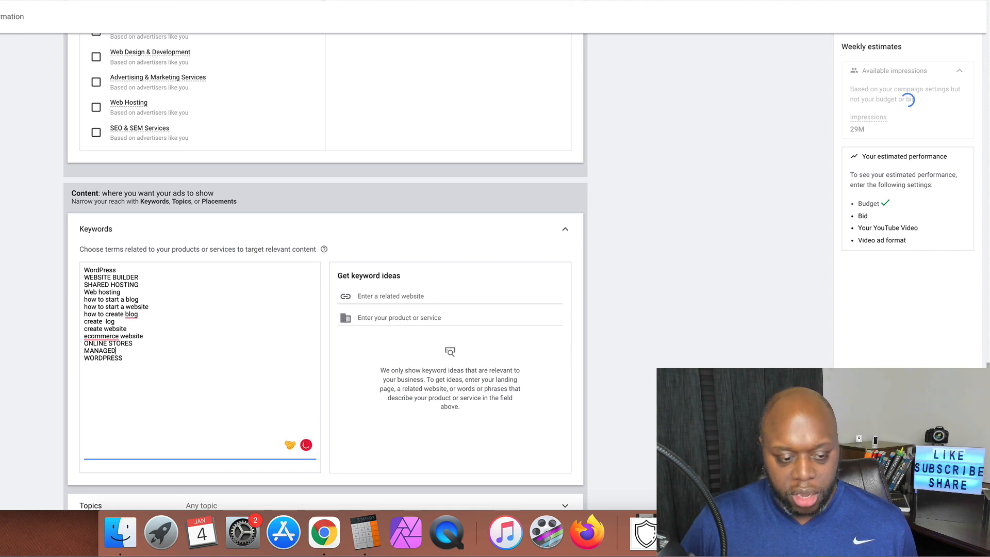
{"action": "key", "text": "Delete"}
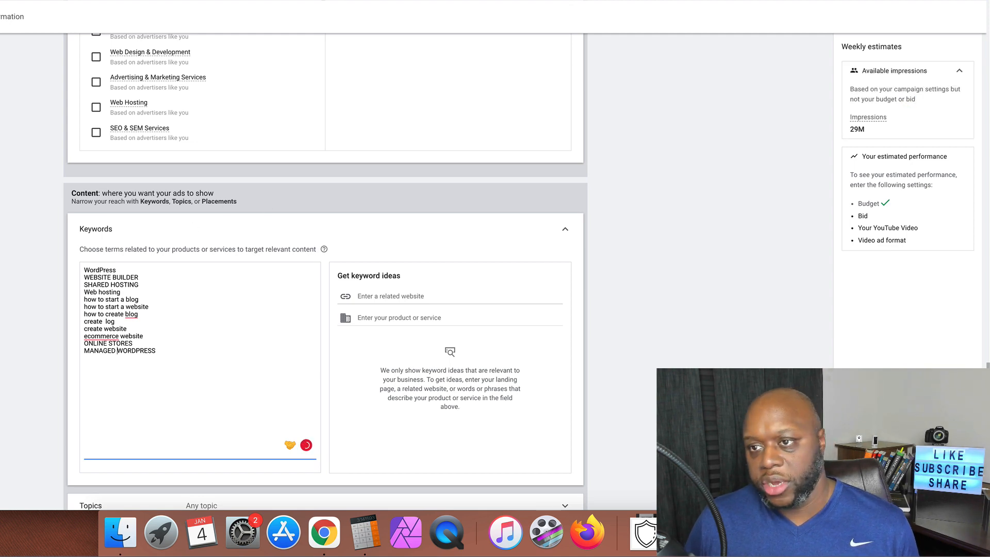
Open Ahrefs in a new tab and look up bluehost.com, correcting the misspelled bleuhost.com
{"action": "key", "text": "super+t"}
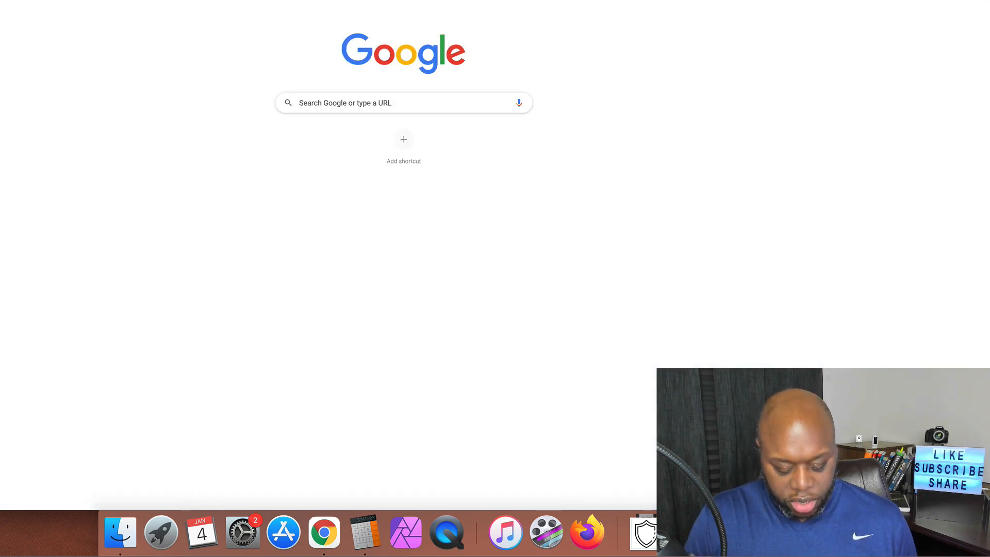
{"action": "type", "text": "ahre"}
{"action": "key", "text": "Return"}
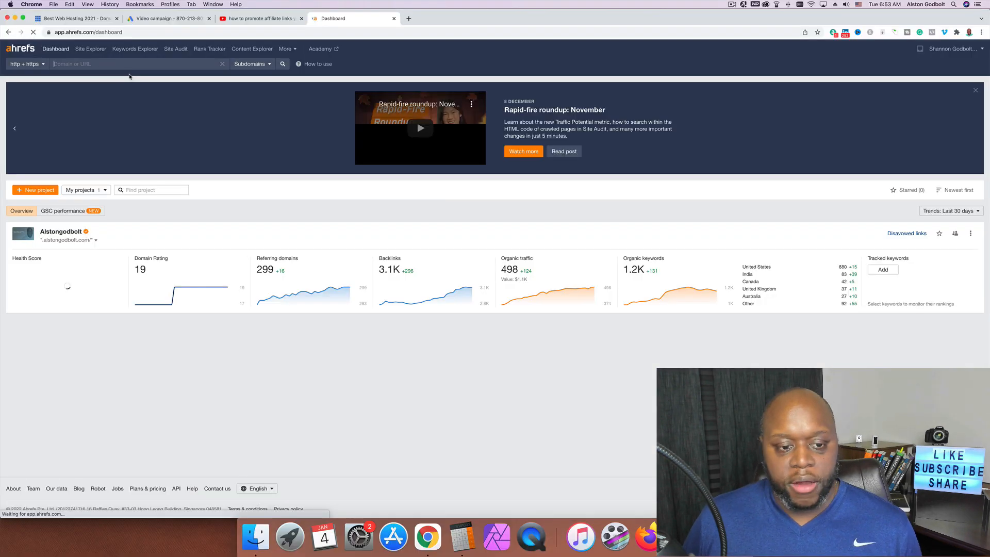
{"action": "type", "text": "bleu"}
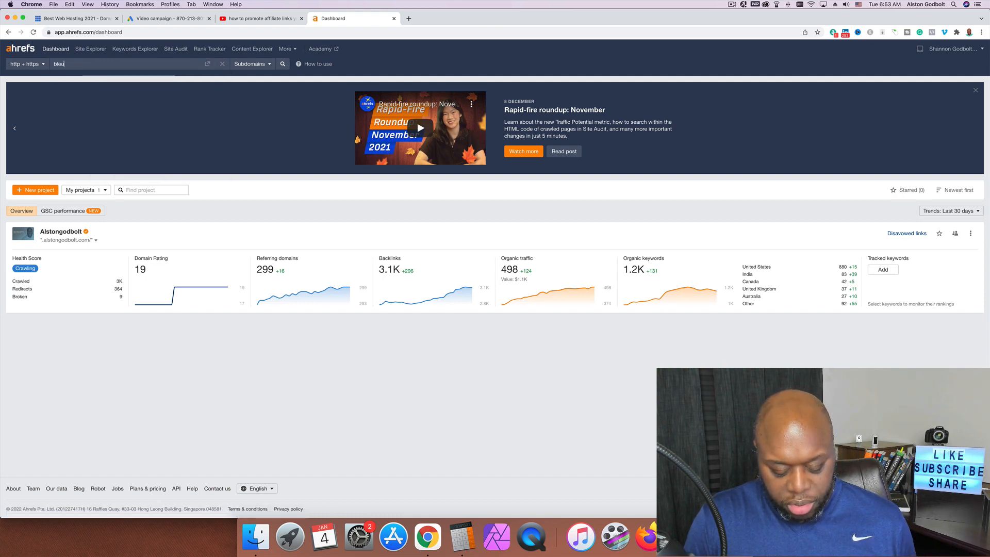
{"action": "type", "text": "host.com"}
{"action": "key", "text": "Return"}
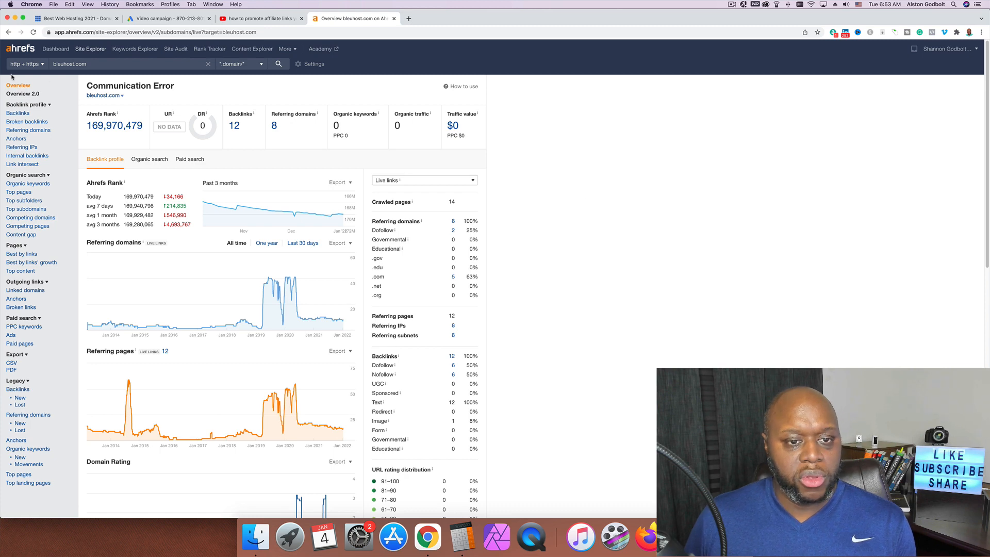
{"action": "triple_click", "coordinate": [67, 64]}
{"action": "type", "text": "bl"}
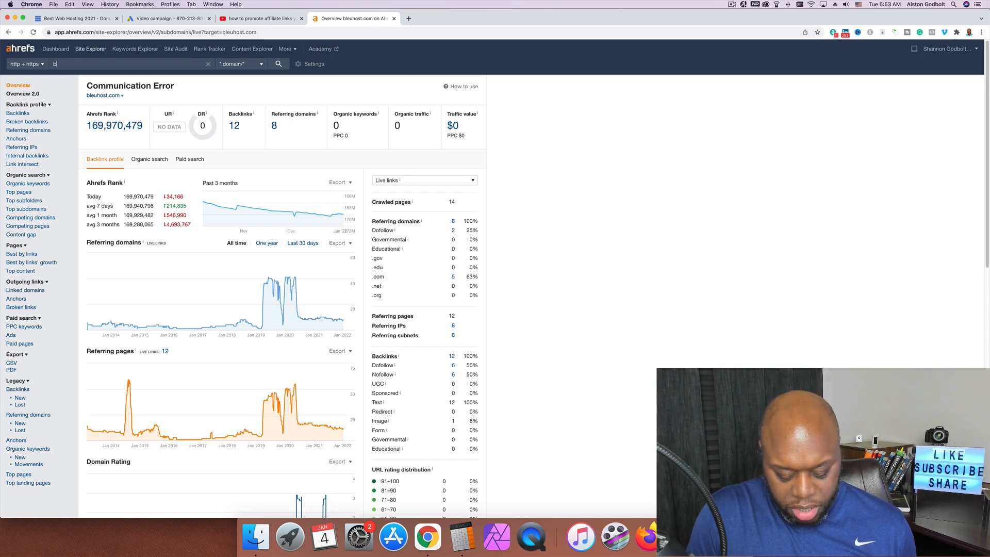
{"action": "type", "text": "uehost"}
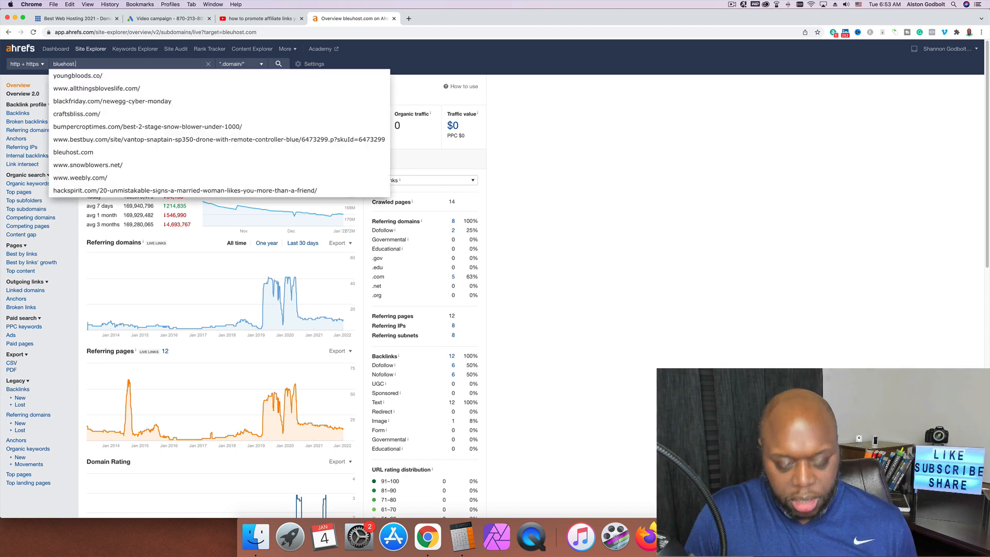
{"action": "type", "text": ".com"}
{"action": "key", "text": "Return"}
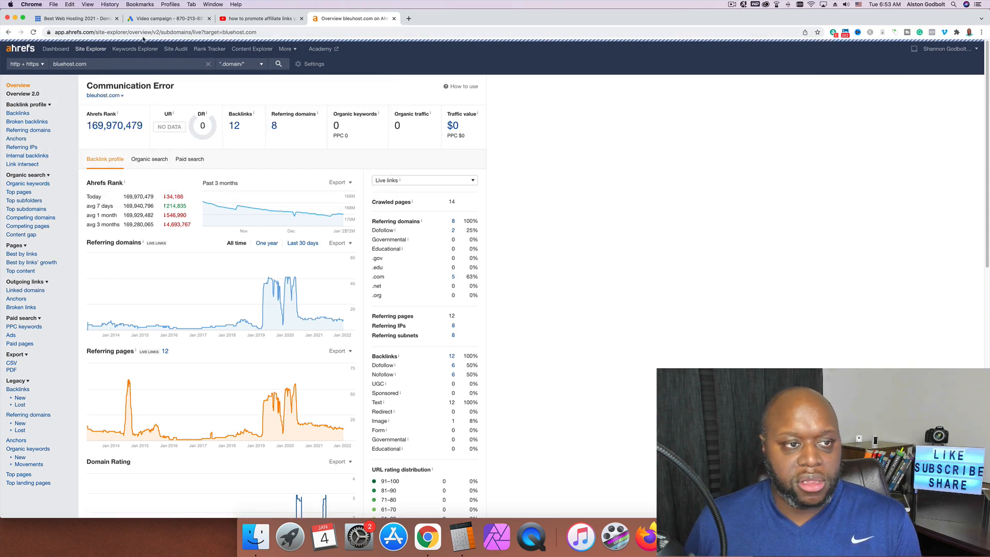
Scroll the Bluehost page to Website Templates and highlight the theme heading
{"action": "left_click", "coordinate": [78, 18]}
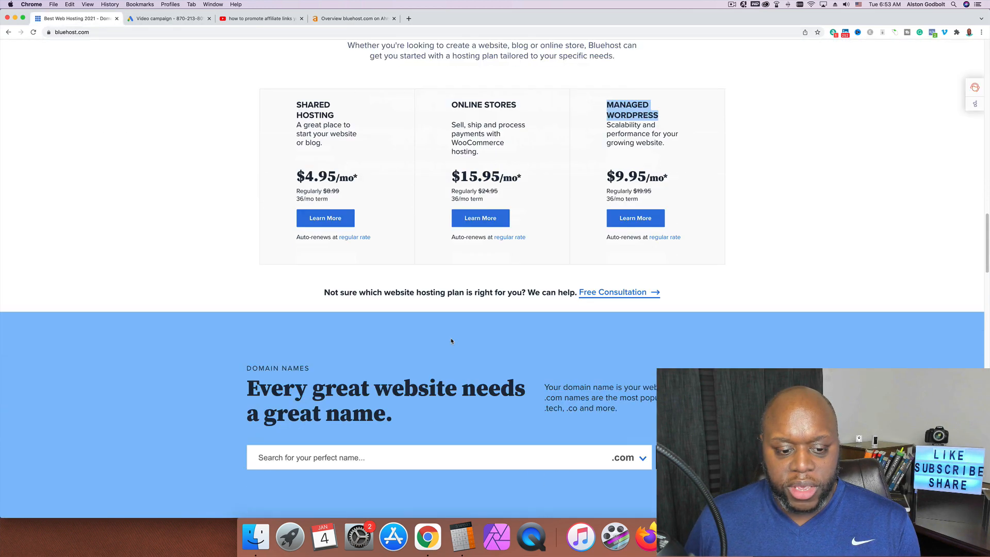
{"action": "scroll", "coordinate": [452, 341], "scroll_direction": "down", "scroll_amount": 5}
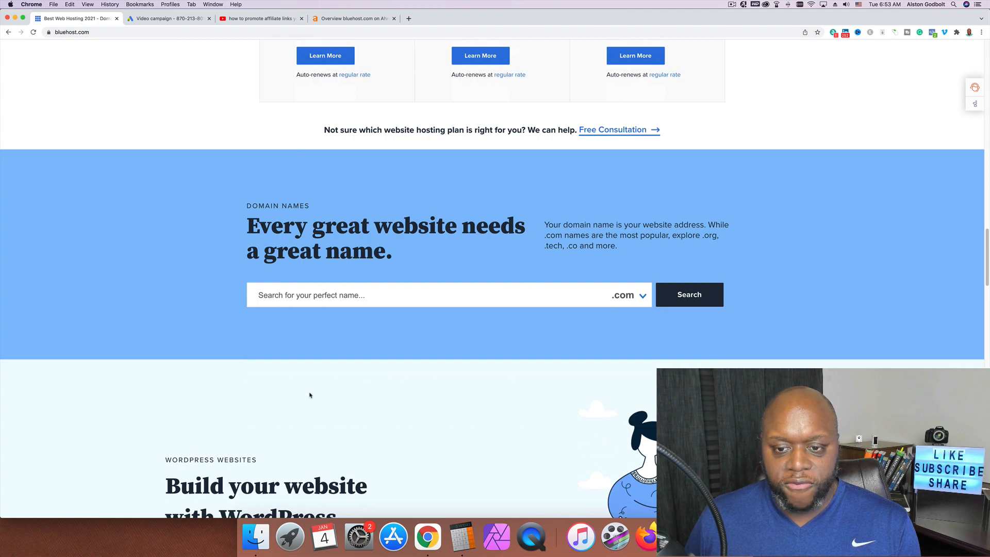
{"action": "scroll", "coordinate": [310, 395], "scroll_direction": "down", "scroll_amount": 15}
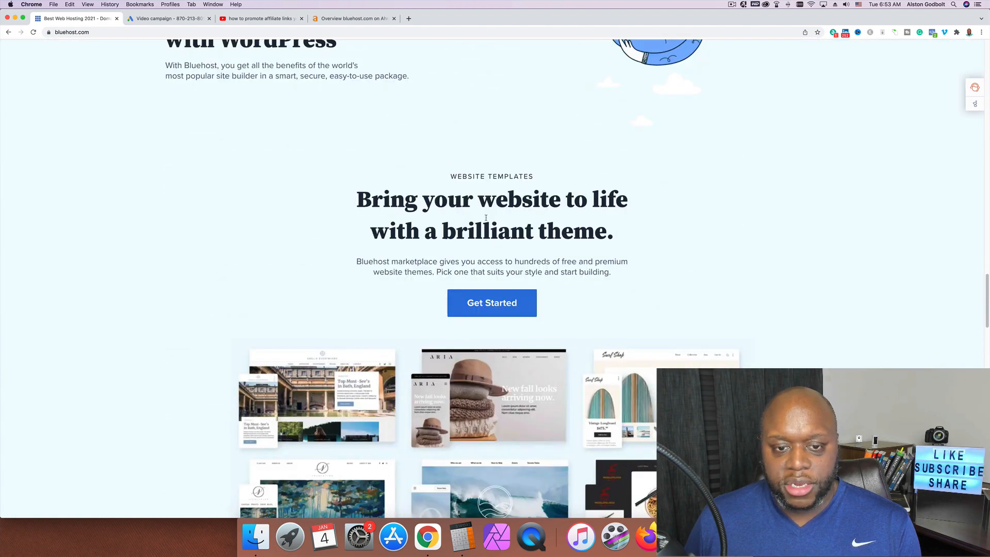
{"action": "left_click_drag", "start_coordinate": [345, 194], "coordinate": [618, 233]}
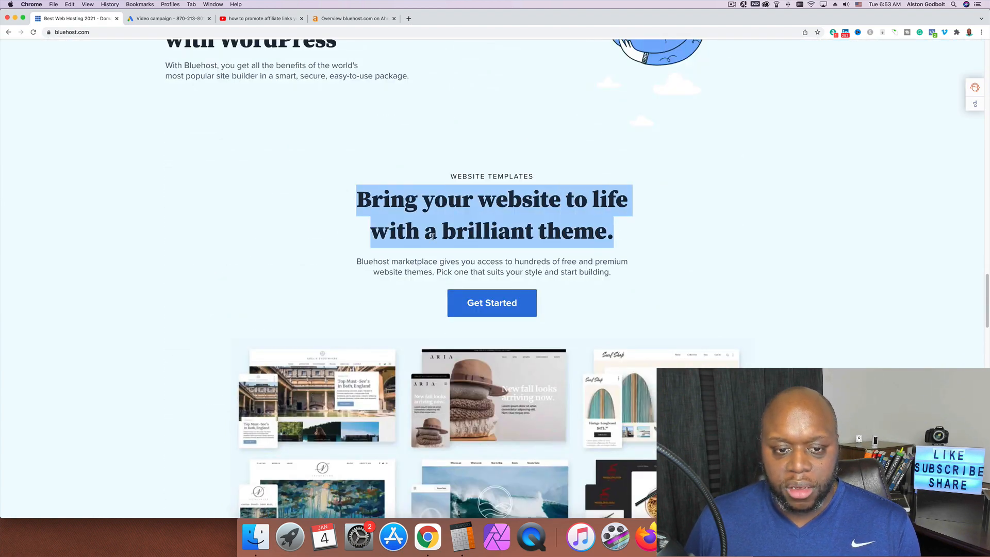
{"action": "scroll", "coordinate": [280, 427], "scroll_direction": "down", "scroll_amount": 6}
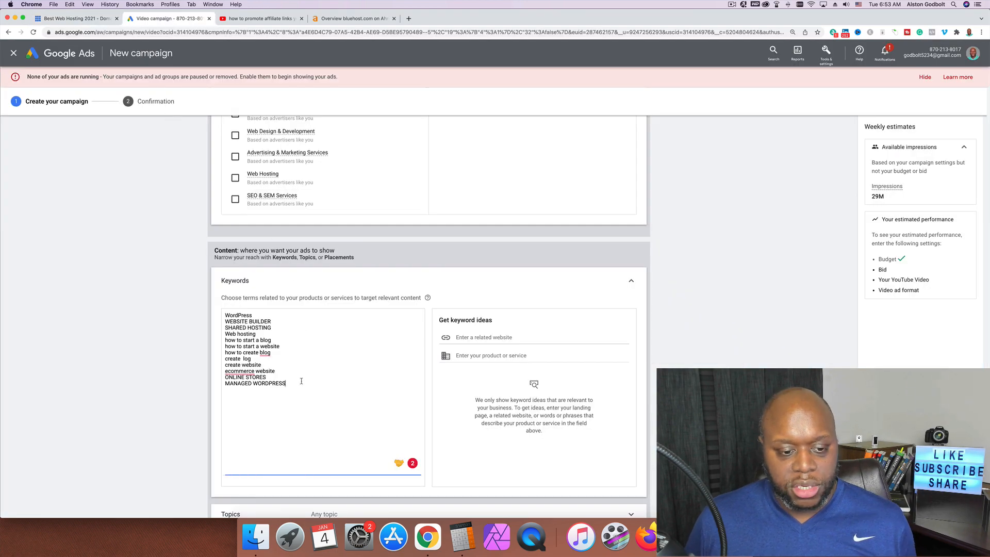
Add 'wordpress theme' to the Google Ads keyword list, then return to Ahrefs
{"action": "left_click", "coordinate": [301, 380]}
{"action": "type", "text": "b"}
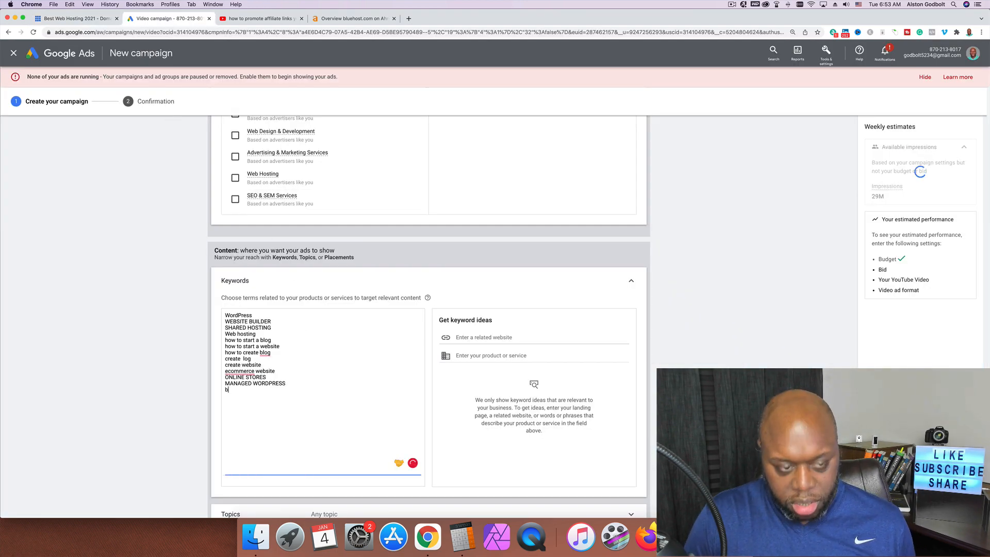
{"action": "key", "text": "BackSpace"}
{"action": "type", "text": "wordpr"}
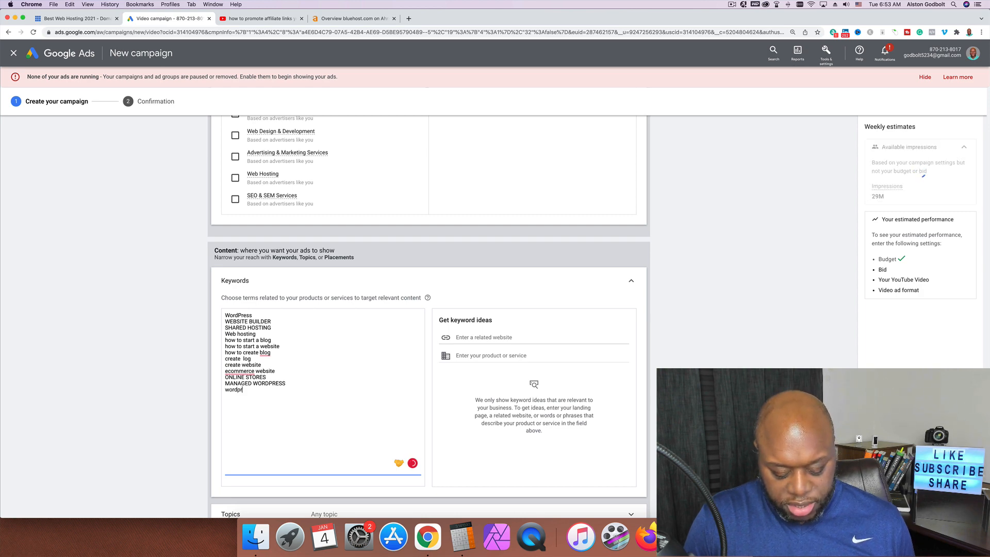
{"action": "type", "text": "ess theme"}
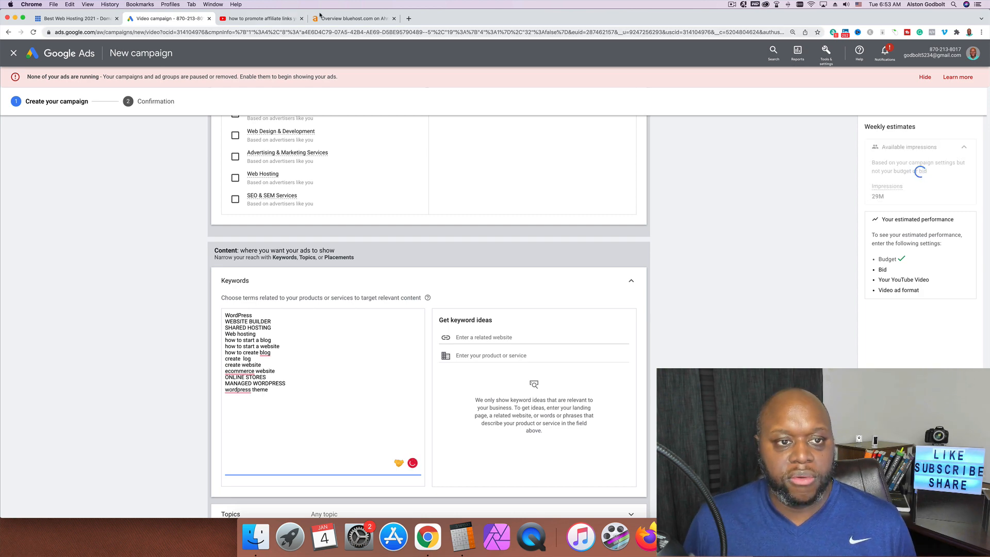
{"action": "left_click", "coordinate": [351, 18]}
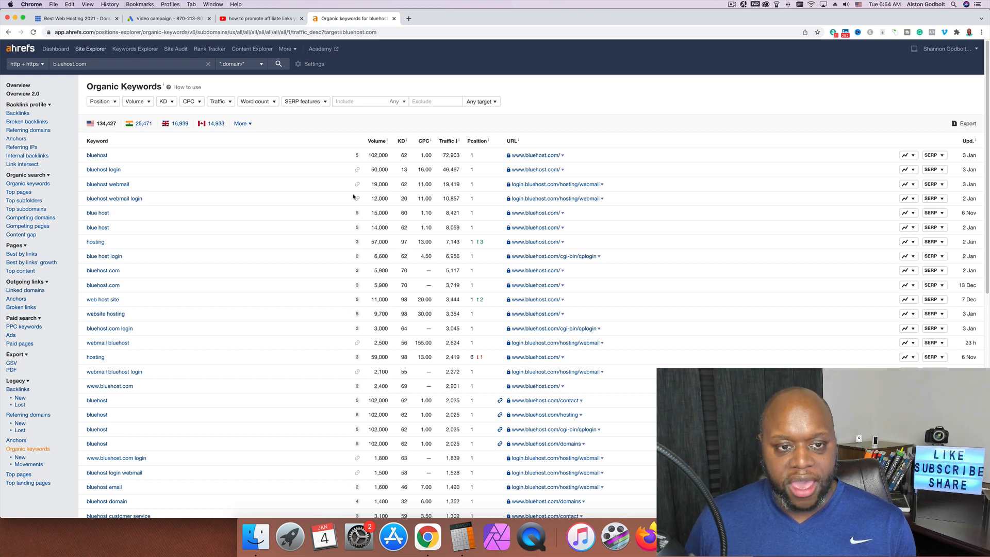
Exclude 'bluehost' from the organic keywords report, then clear the filters
{"action": "left_click", "coordinate": [419, 103]}
{"action": "type", "text": "bluehost"}
{"action": "key", "text": "Return"}
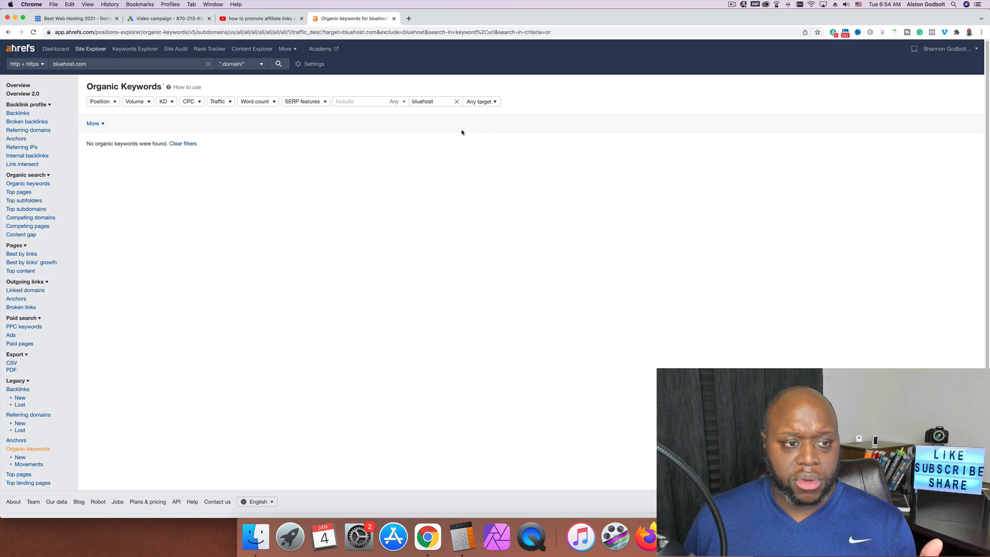
{"action": "left_click", "coordinate": [186, 144]}
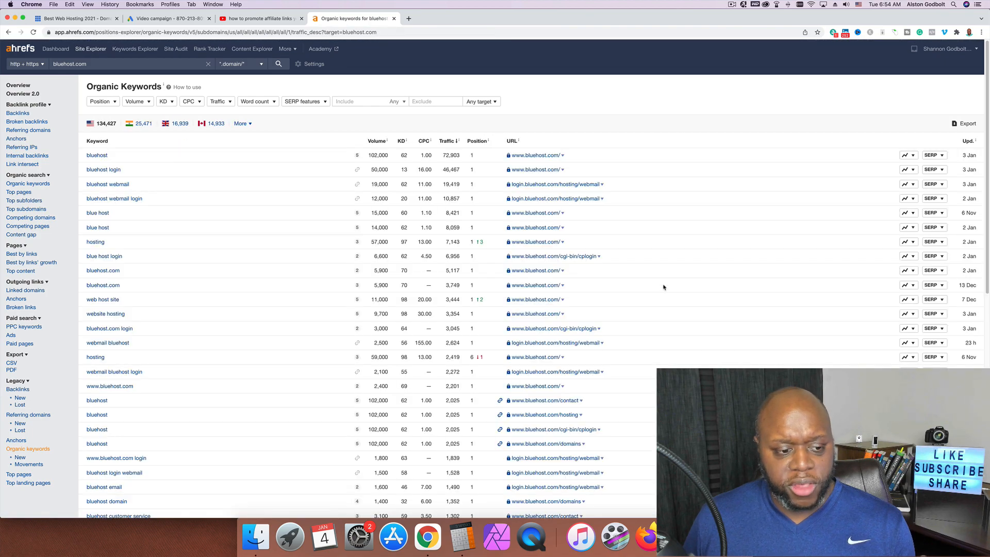
{"action": "scroll", "coordinate": [293, 403], "scroll_direction": "down", "scroll_amount": 10}
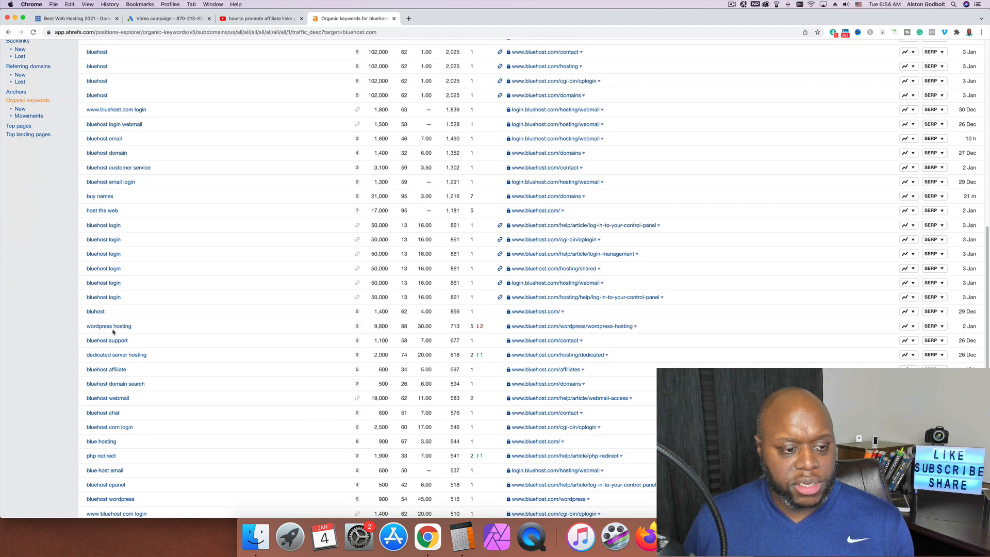
{"action": "scroll", "coordinate": [217, 358], "scroll_direction": "up", "scroll_amount": 10}
Reapply the 'bluehost' exclusion filter and return to the Google Ads campaign
{"action": "left_click", "coordinate": [409, 105]}
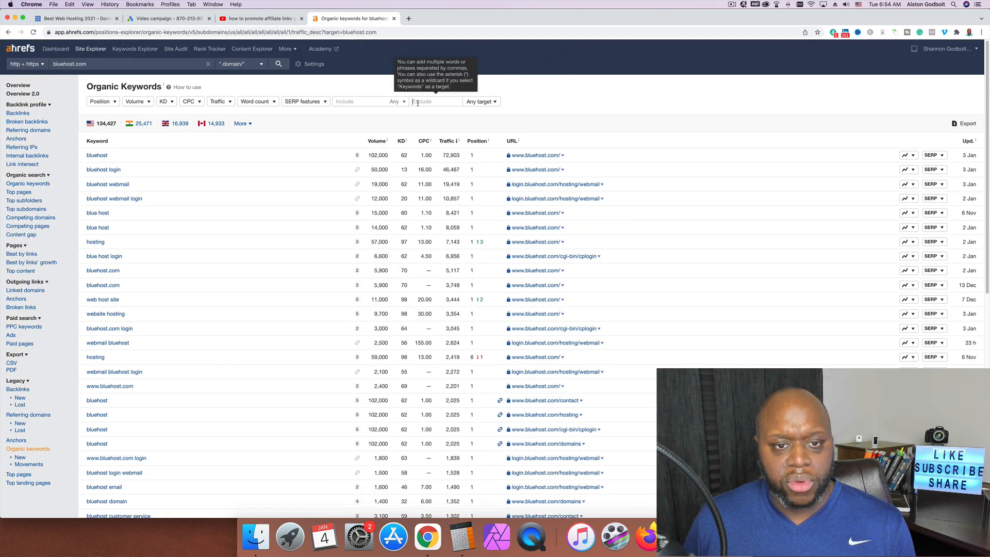
{"action": "type", "text": "bluehost"}
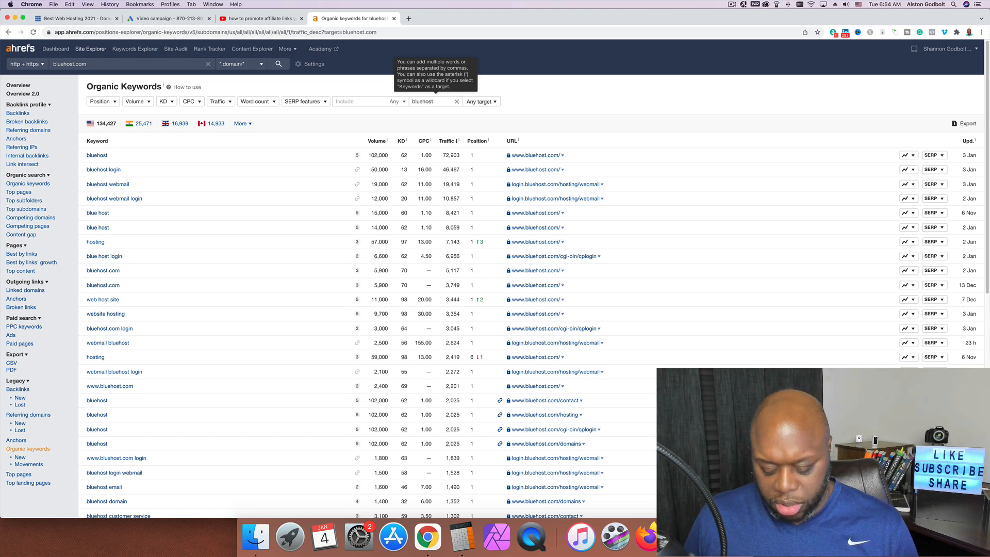
{"action": "key", "text": "Return"}
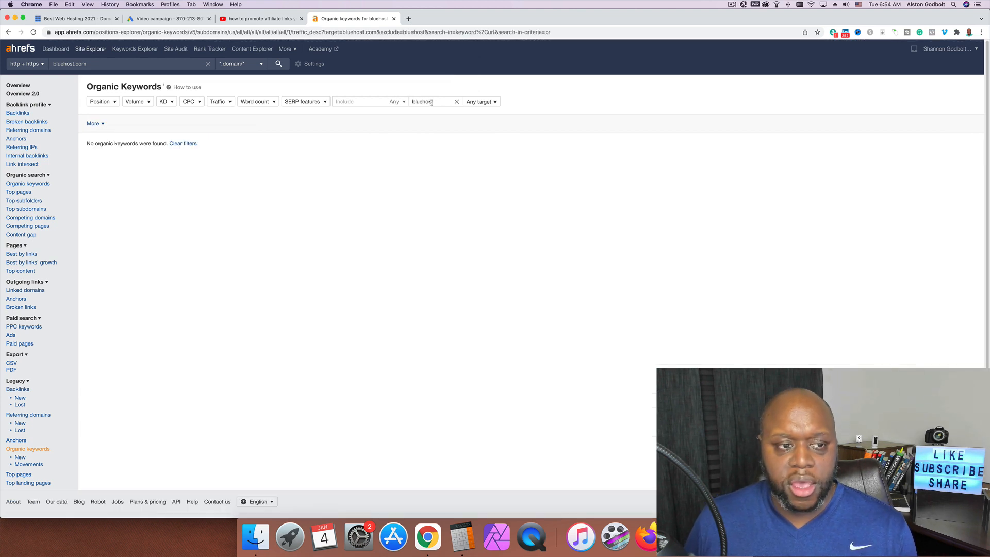
{"action": "left_click", "coordinate": [258, 18]}
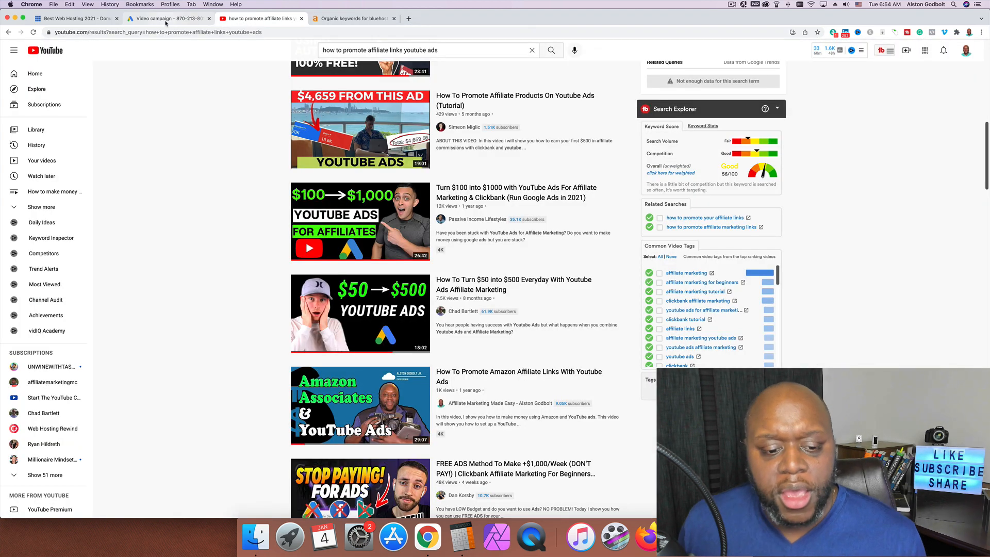
{"action": "left_click", "coordinate": [165, 19]}
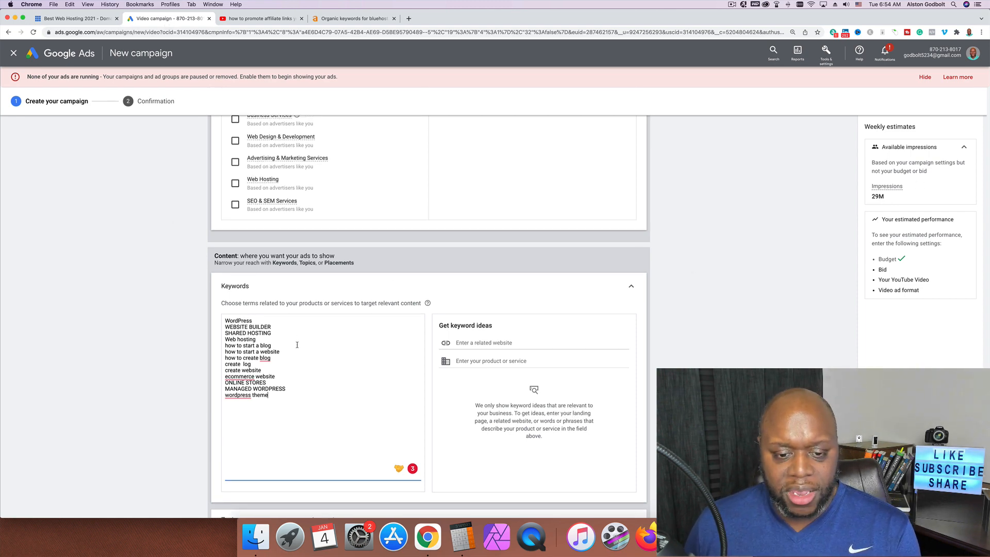
Expand Topics targeting and search topics for 'webssite', then 'wordpress'
{"action": "scroll", "coordinate": [656, 383], "scroll_direction": "down", "scroll_amount": 5}
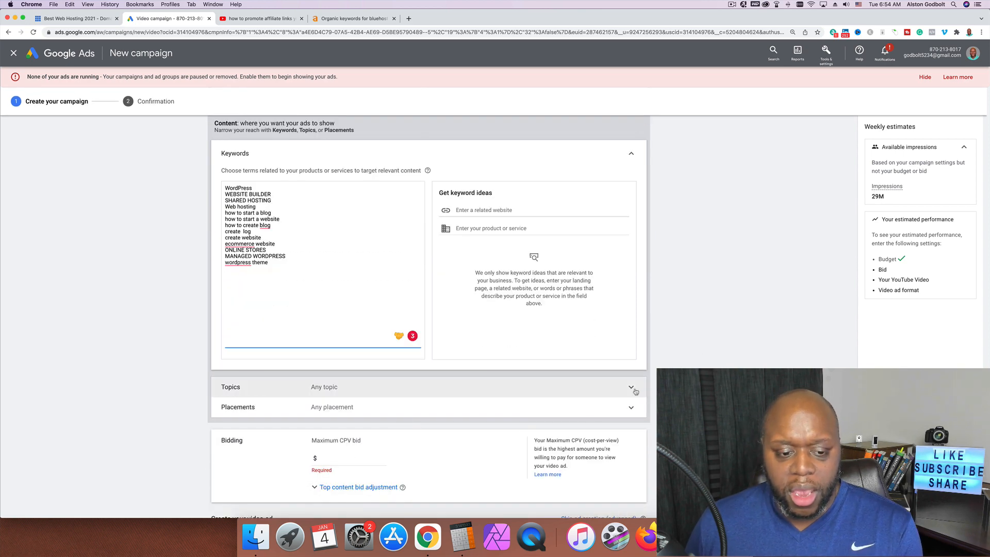
{"action": "left_click", "coordinate": [631, 388]}
{"action": "scroll", "coordinate": [636, 391], "scroll_direction": "down", "scroll_amount": 3}
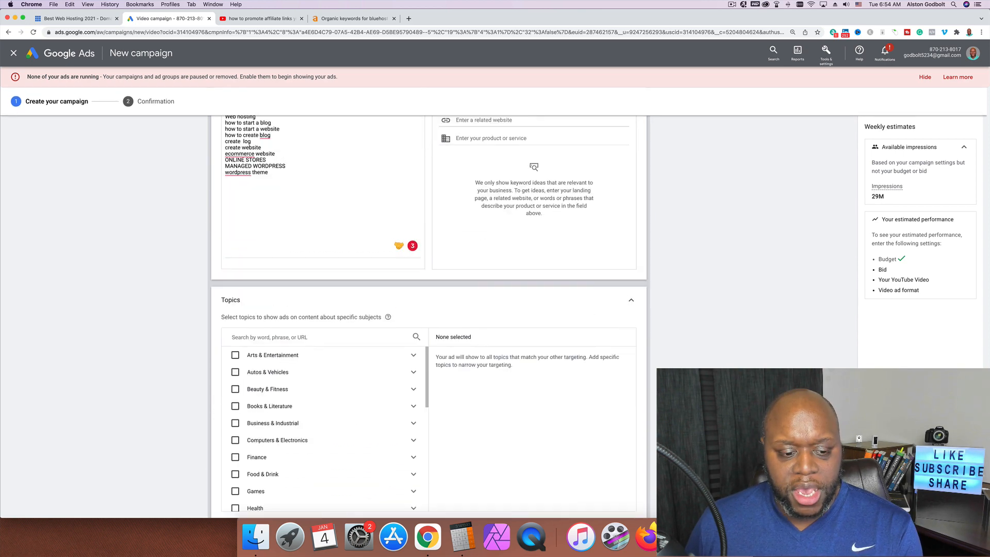
{"action": "scroll", "coordinate": [528, 387], "scroll_direction": "down", "scroll_amount": 3}
{"action": "scroll", "coordinate": [320, 356], "scroll_direction": "down", "scroll_amount": 2}
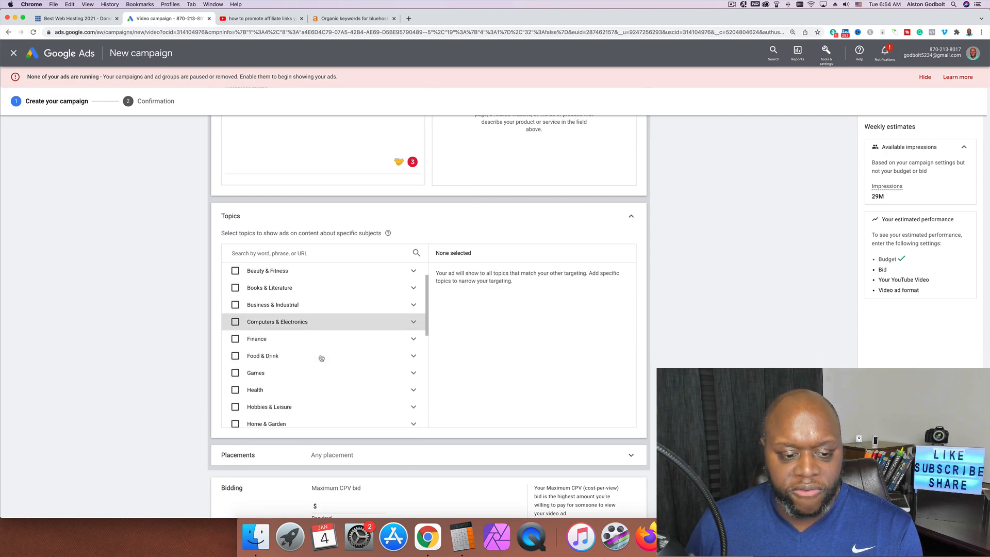
{"action": "scroll", "coordinate": [321, 358], "scroll_direction": "down", "scroll_amount": 3}
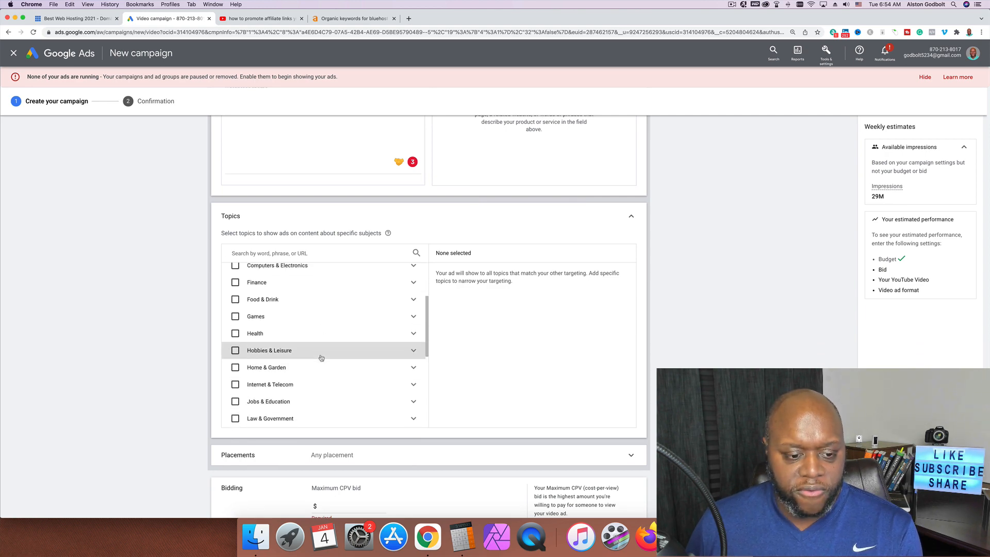
{"action": "scroll", "coordinate": [321, 358], "scroll_direction": "down", "scroll_amount": 1}
{"action": "scroll", "coordinate": [321, 356], "scroll_direction": "up", "scroll_amount": 4}
{"action": "left_click", "coordinate": [326, 253]}
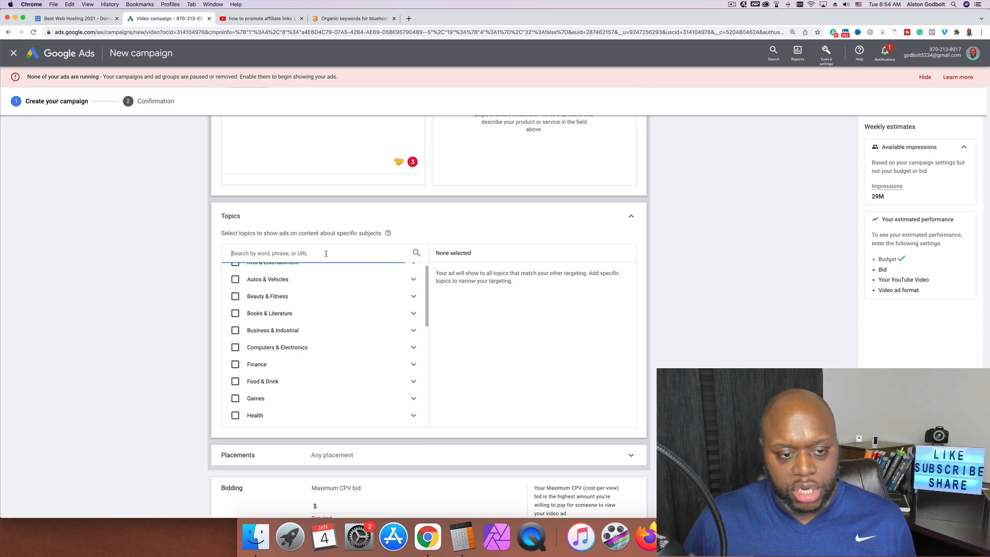
{"action": "type", "text": "web"}
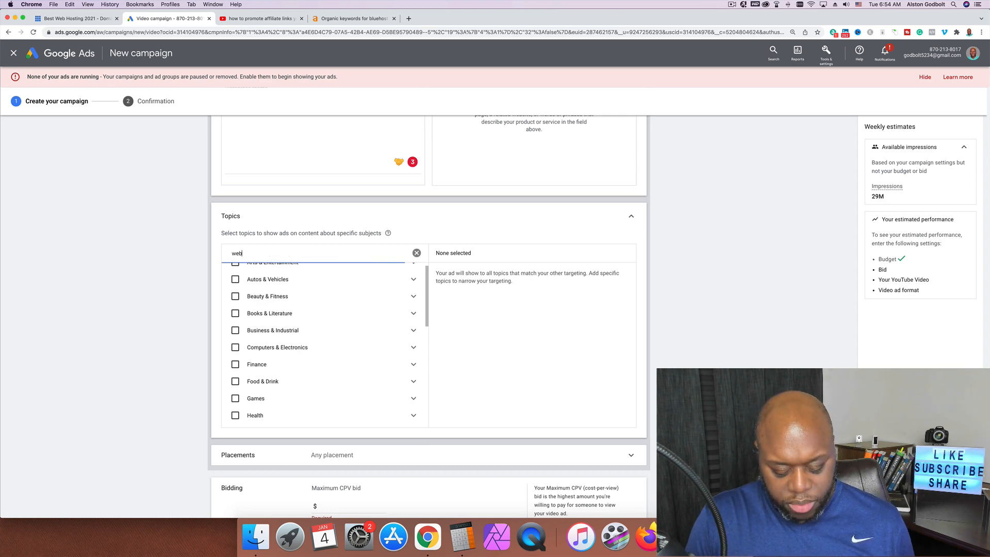
{"action": "type", "text": "ssite"}
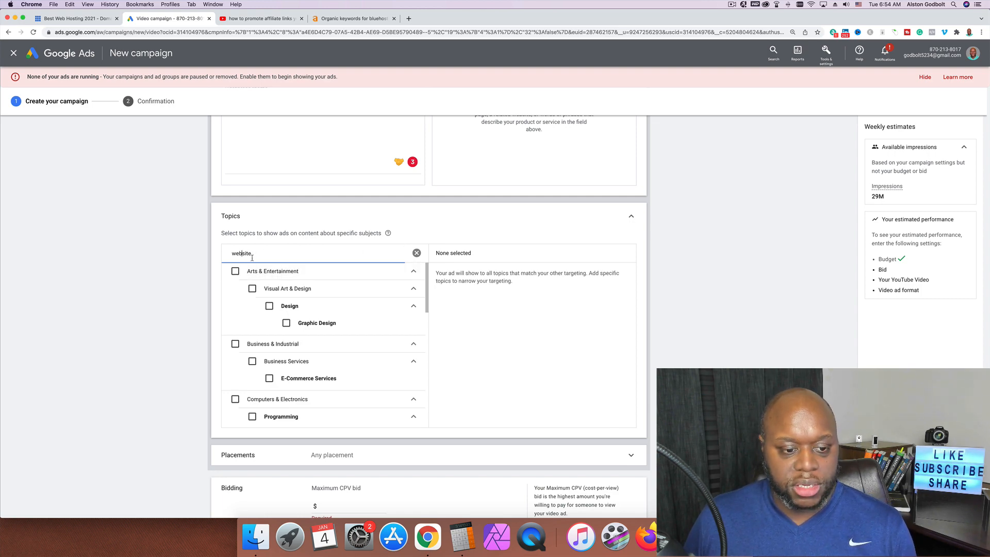
{"action": "scroll", "coordinate": [225, 346], "scroll_direction": "down", "scroll_amount": 5}
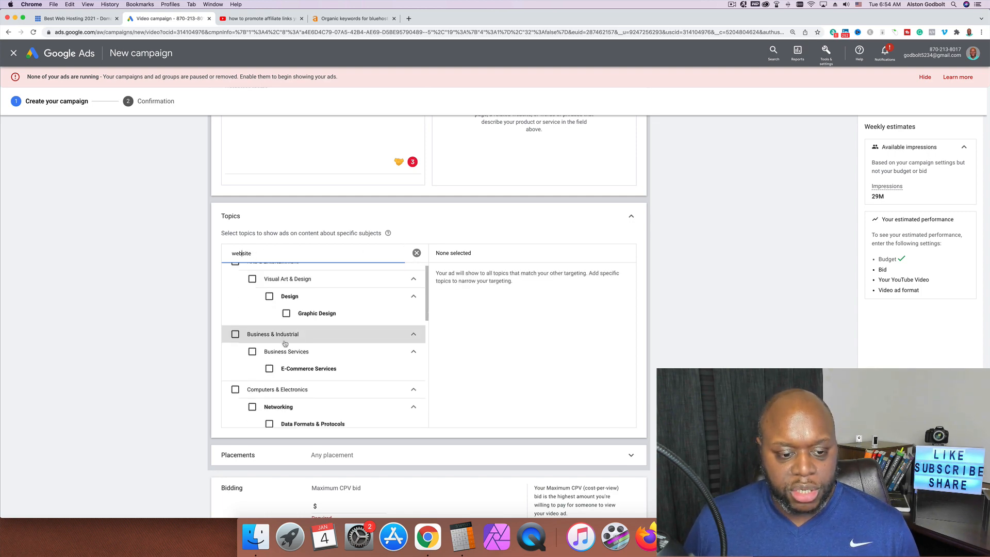
{"action": "scroll", "coordinate": [285, 348], "scroll_direction": "down", "scroll_amount": 8}
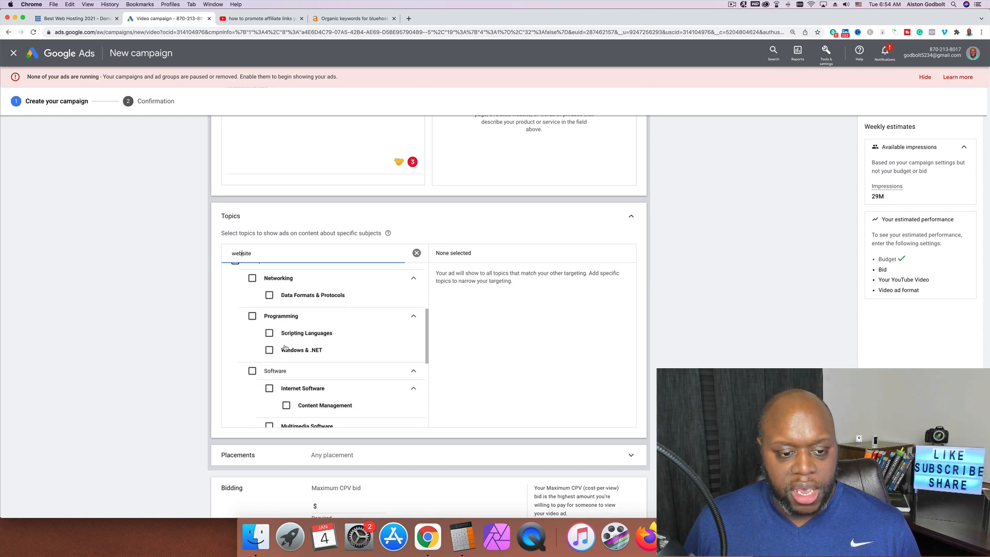
{"action": "scroll", "coordinate": [285, 348], "scroll_direction": "up", "scroll_amount": 10}
{"action": "scroll", "coordinate": [286, 349], "scroll_direction": "up", "scroll_amount": 7}
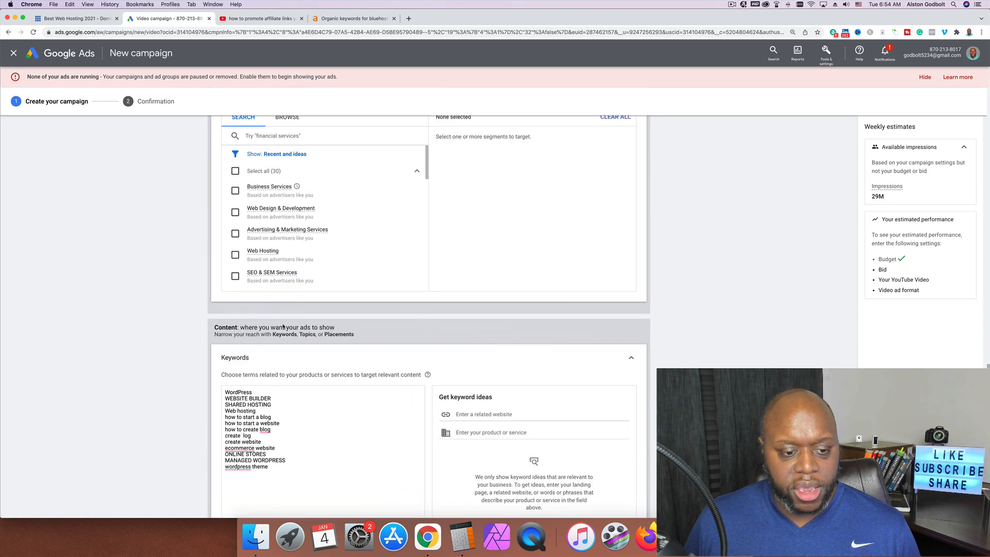
{"action": "scroll", "coordinate": [335, 222], "scroll_direction": "down", "scroll_amount": 7}
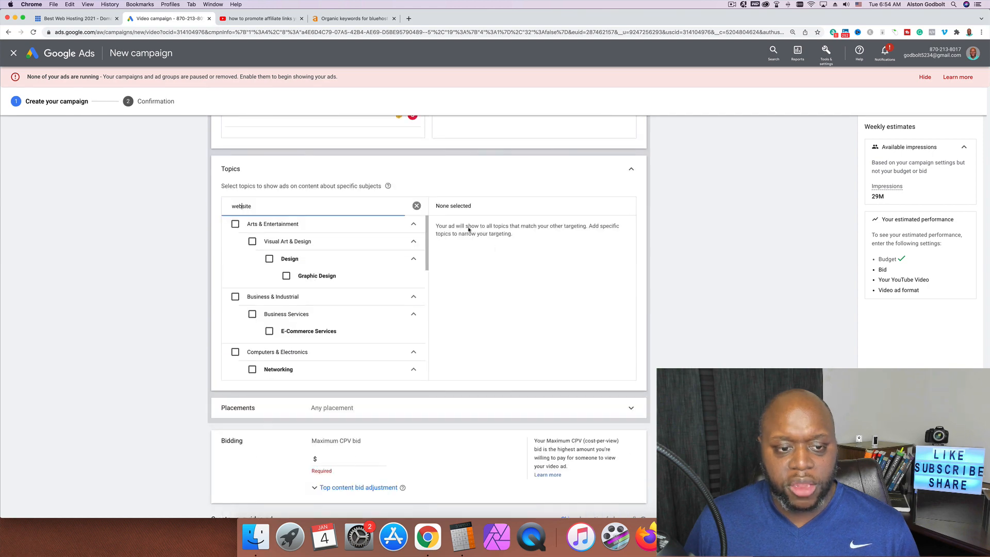
{"action": "double_click", "coordinate": [319, 204]}
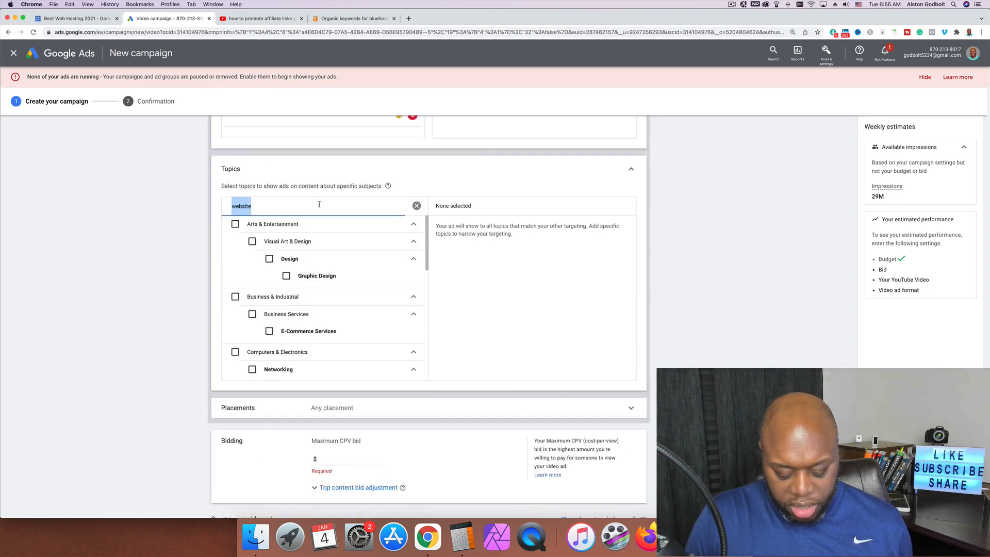
{"action": "type", "text": "wordpress"}
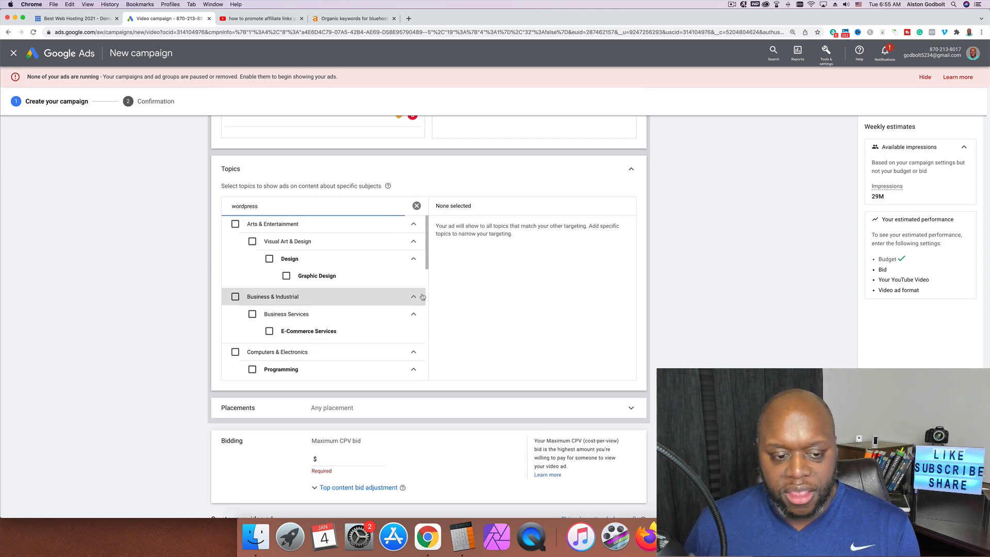
Add E-Commerce Services as a topic, then remove it so no topics remain
{"action": "left_click", "coordinate": [269, 332]}
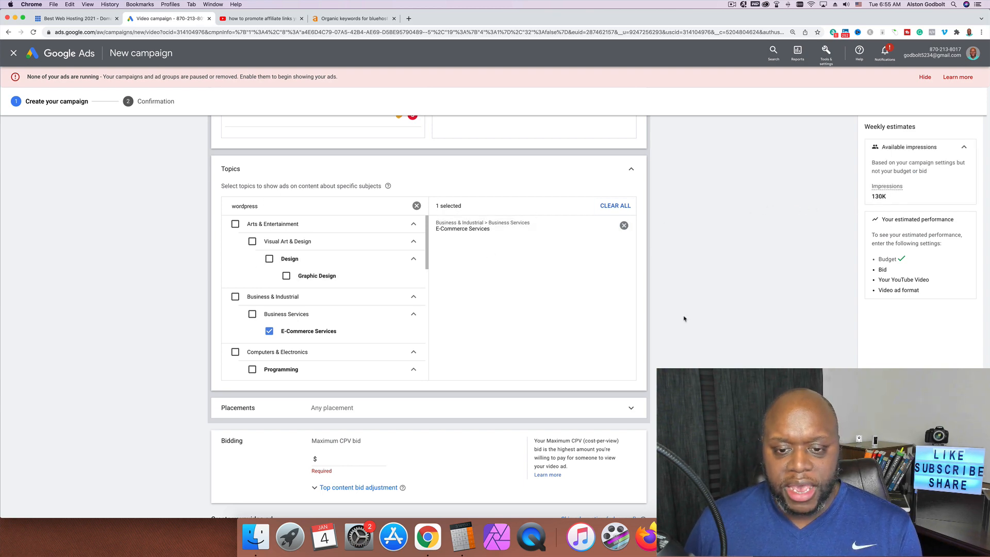
{"action": "scroll", "coordinate": [685, 319], "scroll_direction": "up", "scroll_amount": 5}
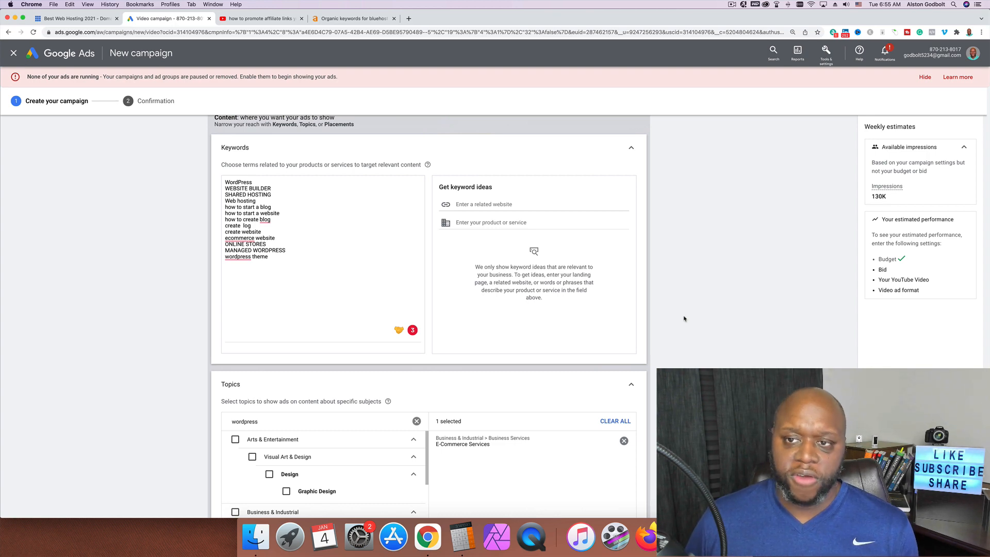
{"action": "scroll", "coordinate": [684, 319], "scroll_direction": "down", "scroll_amount": 3}
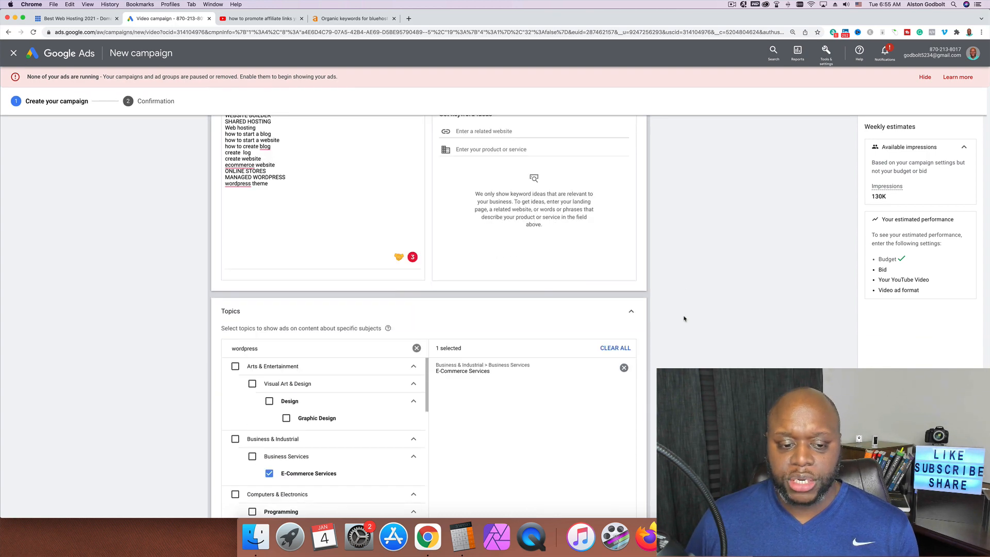
{"action": "left_click", "coordinate": [624, 368]}
{"action": "scroll", "coordinate": [686, 336], "scroll_direction": "down", "scroll_amount": 10}
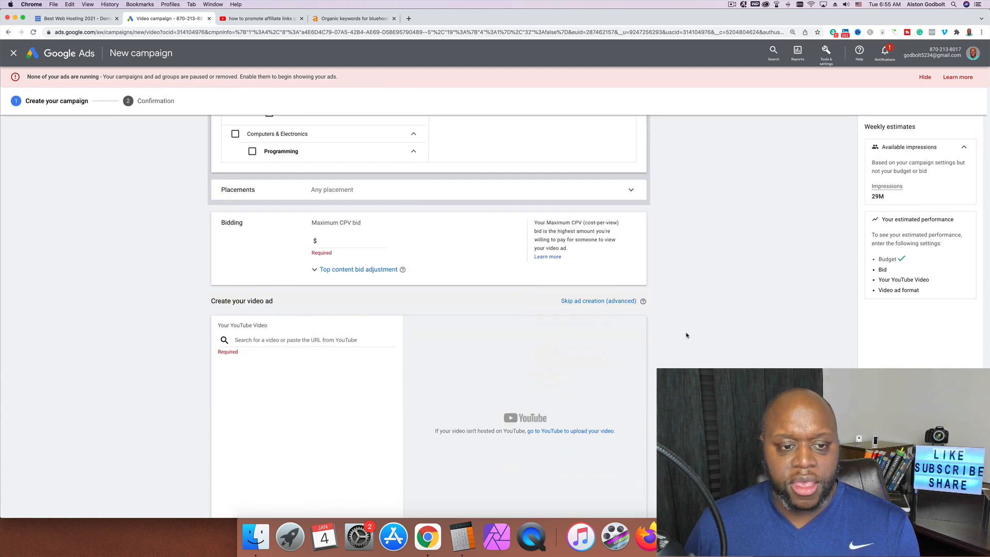
{"action": "scroll", "coordinate": [686, 336], "scroll_direction": "up", "scroll_amount": 5}
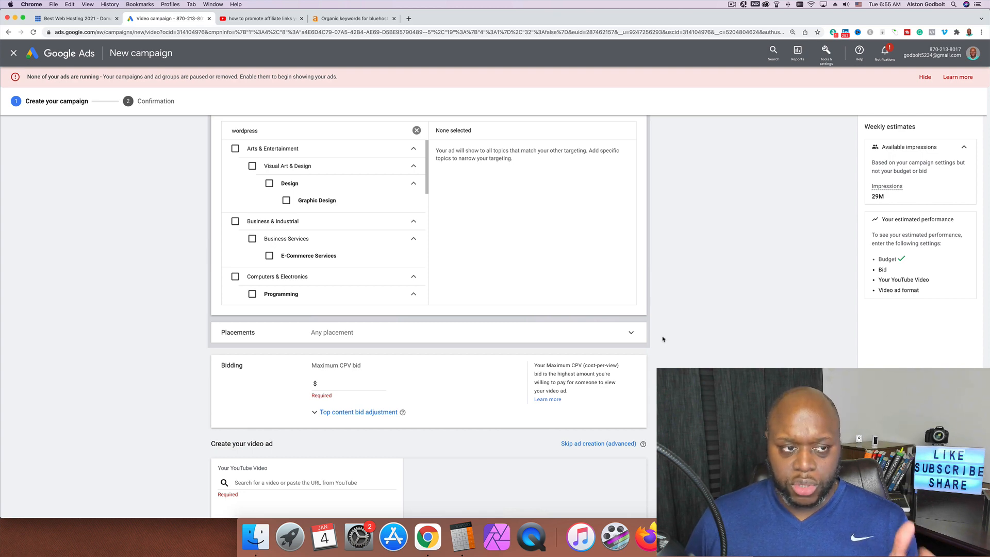
Search Placements for 'bluehost review' and show the YouTube video results
{"action": "left_click", "coordinate": [637, 340]}
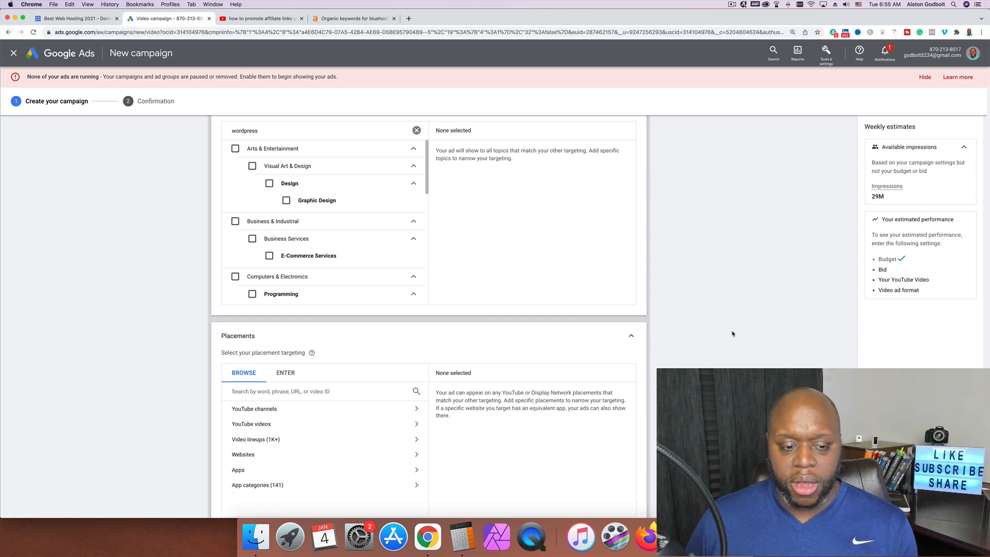
{"action": "left_click", "coordinate": [316, 391]}
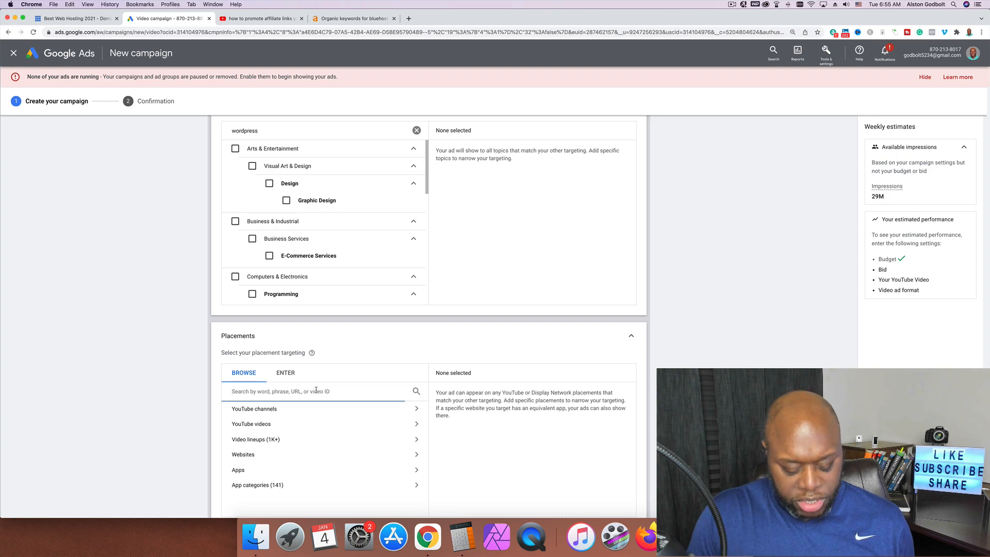
{"action": "type", "text": "blue"}
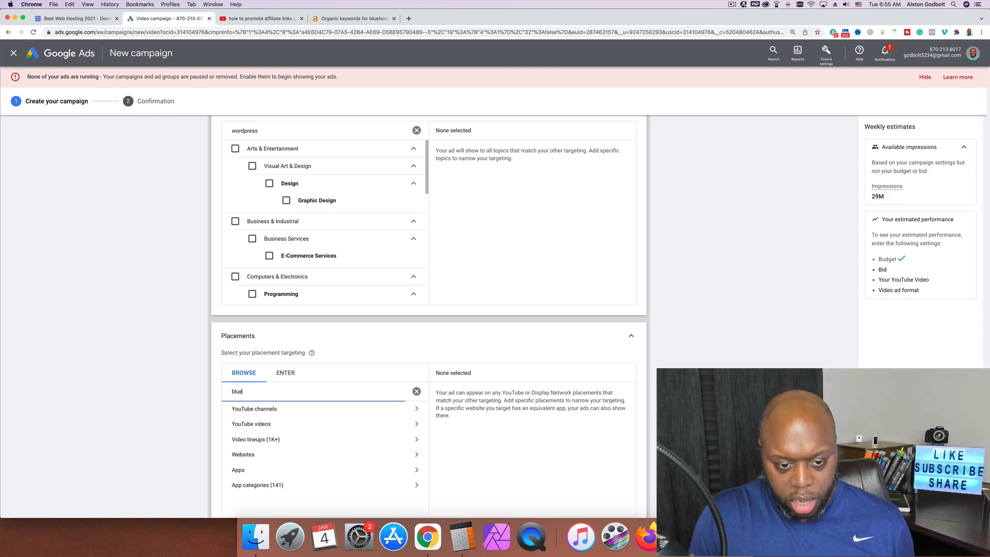
{"action": "type", "text": "host review"}
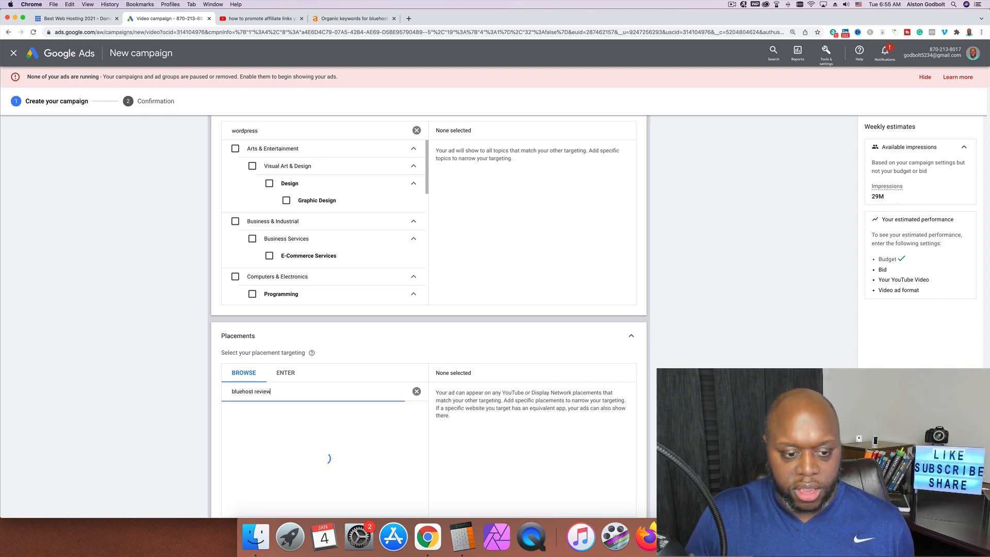
{"action": "scroll", "coordinate": [602, 374], "scroll_direction": "down", "scroll_amount": 2}
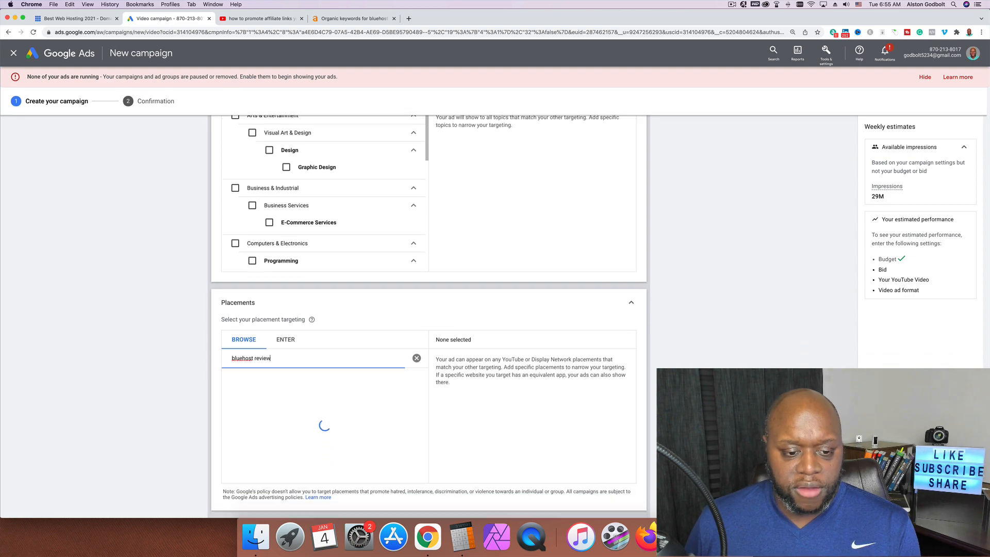
{"action": "scroll", "coordinate": [290, 376], "scroll_direction": "down", "scroll_amount": 1}
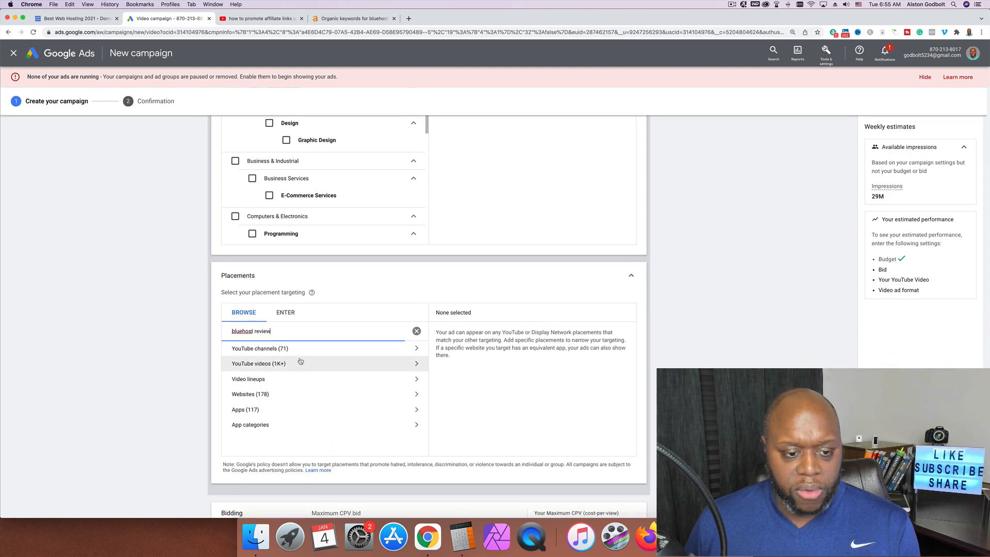
{"action": "left_click", "coordinate": [297, 362]}
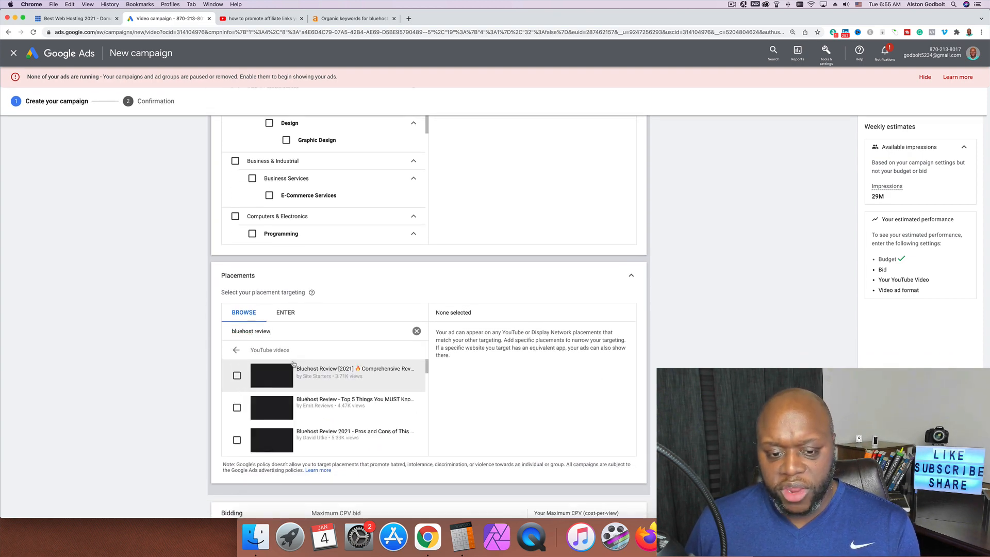
Add seven Bluehost review videos, including Top 5 Things and Pros and Cons, as placements
{"action": "left_click", "coordinate": [237, 376]}
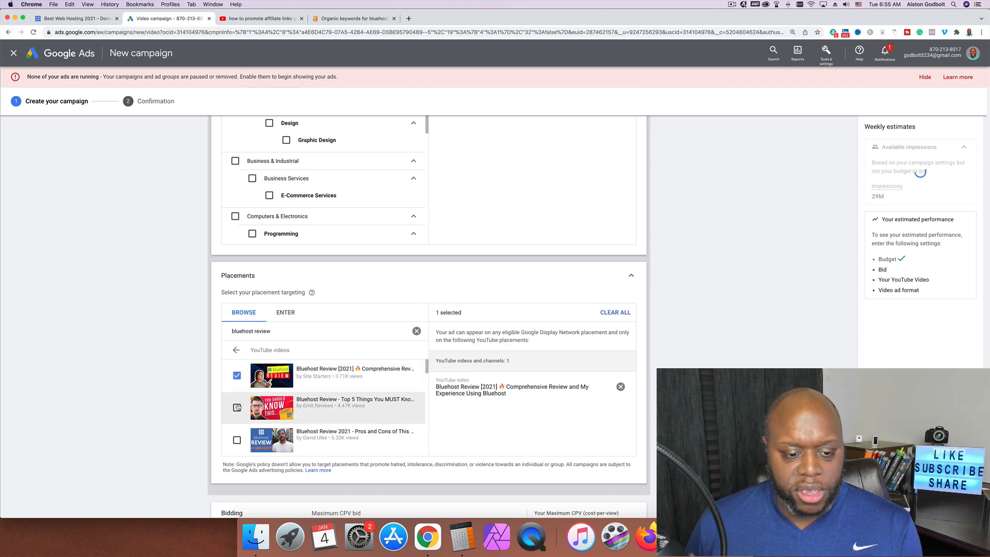
{"action": "left_click", "coordinate": [237, 408]}
{"action": "left_click", "coordinate": [236, 440]}
{"action": "scroll", "coordinate": [355, 420], "scroll_direction": "down", "scroll_amount": 3}
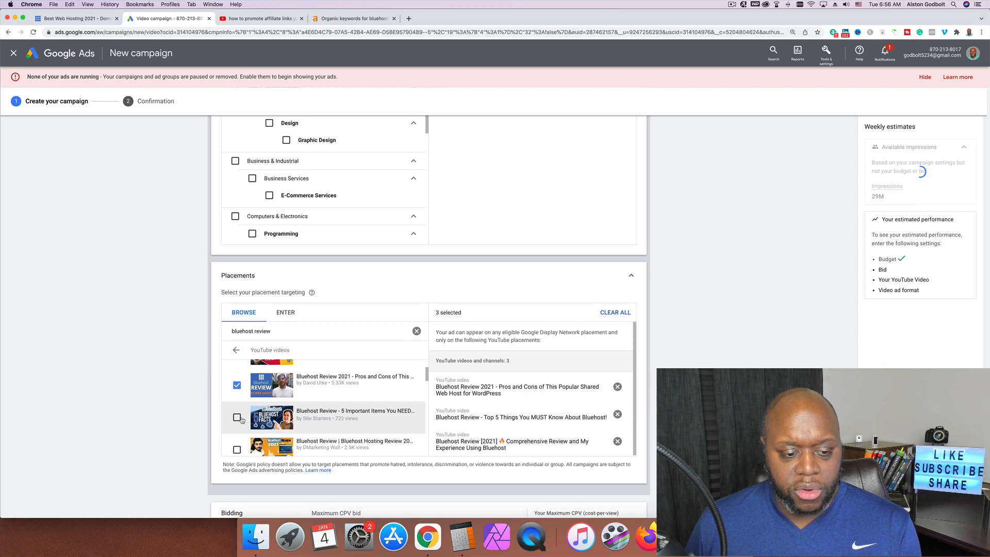
{"action": "left_click", "coordinate": [237, 418]}
{"action": "left_click", "coordinate": [237, 450]}
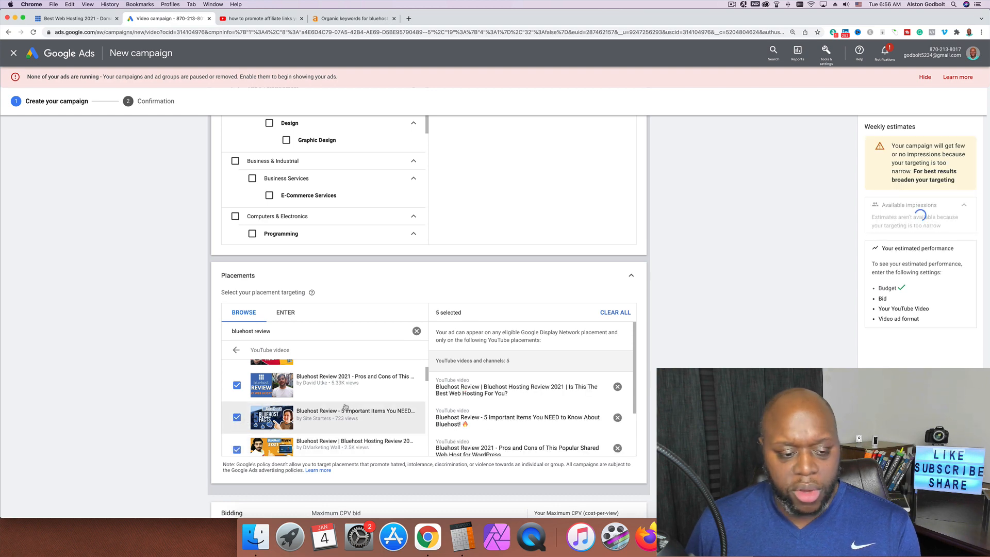
{"action": "scroll", "coordinate": [243, 421], "scroll_direction": "down", "scroll_amount": 4}
{"action": "left_click", "coordinate": [237, 409]}
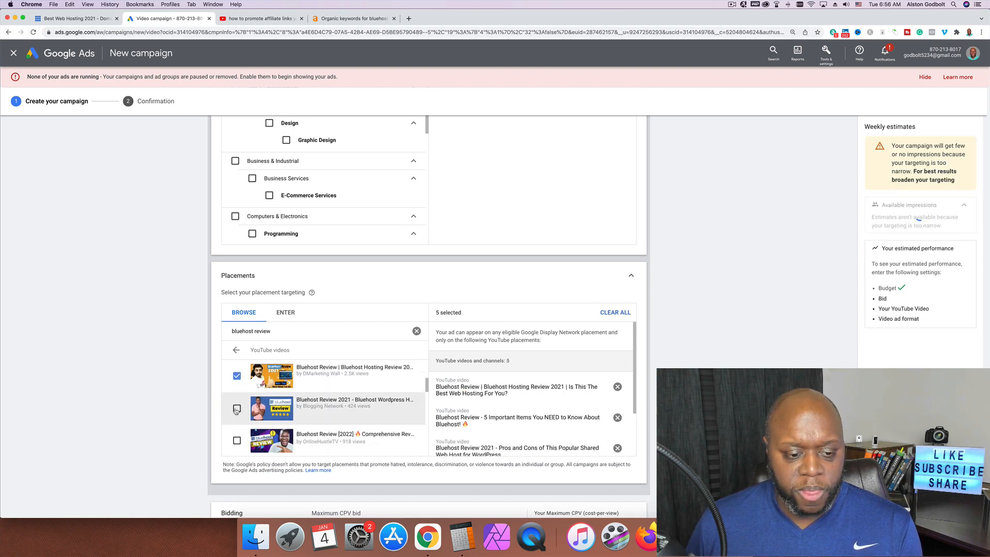
{"action": "left_click", "coordinate": [237, 440]}
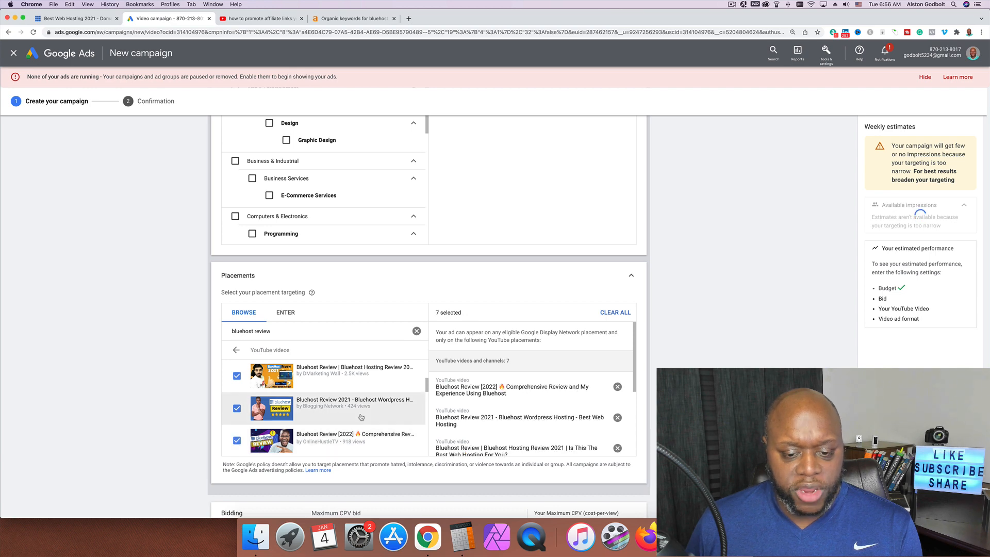
{"action": "scroll", "coordinate": [361, 416], "scroll_direction": "down", "scroll_amount": 1}
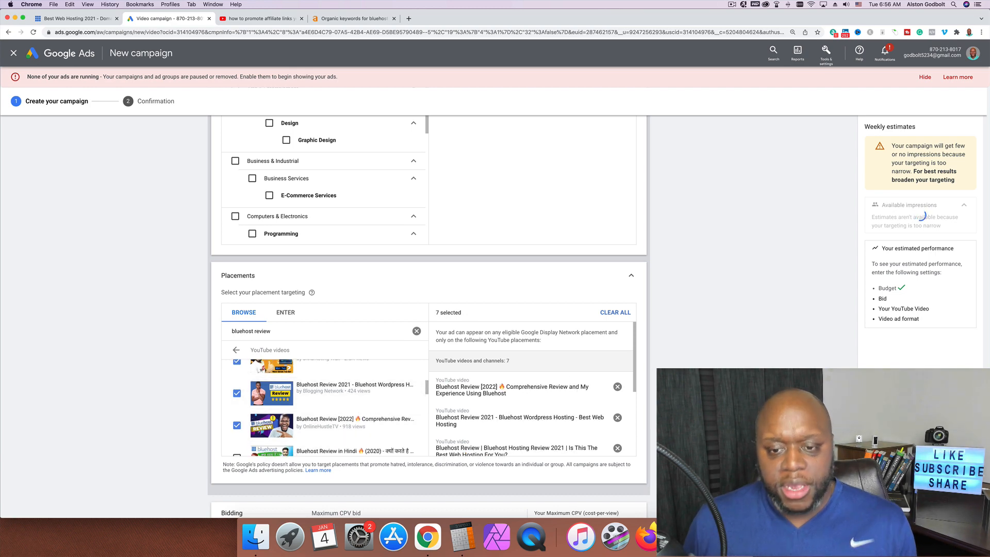
{"action": "scroll", "coordinate": [662, 361], "scroll_direction": "up", "scroll_amount": 5}
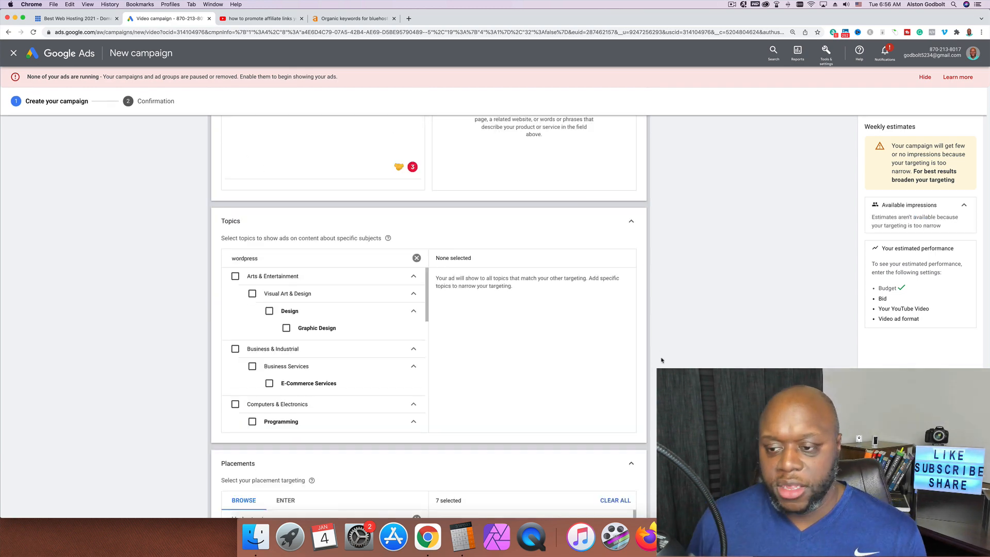
{"action": "scroll", "coordinate": [662, 360], "scroll_direction": "up", "scroll_amount": 4}
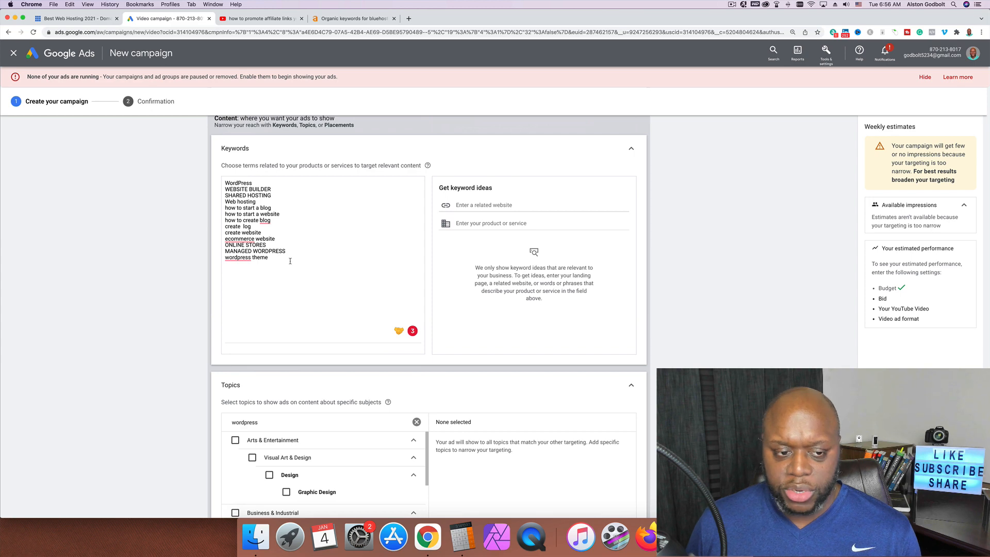
Delete every keyword from the Keywords box
{"action": "left_click_drag", "start_coordinate": [290, 261], "coordinate": [227, 180]}
{"action": "key", "text": "BackSpace"}
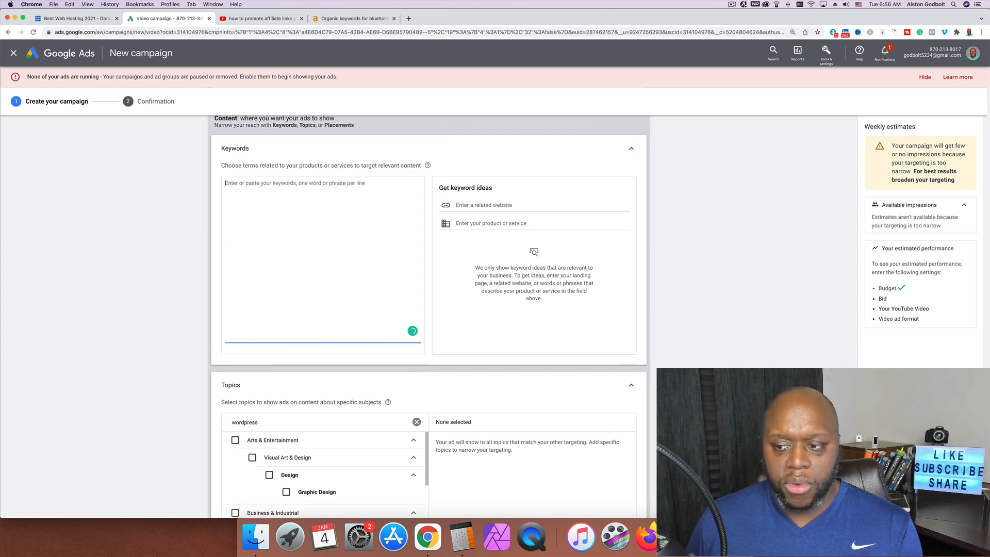
{"action": "scroll", "coordinate": [428, 310], "scroll_direction": "down", "scroll_amount": 15}
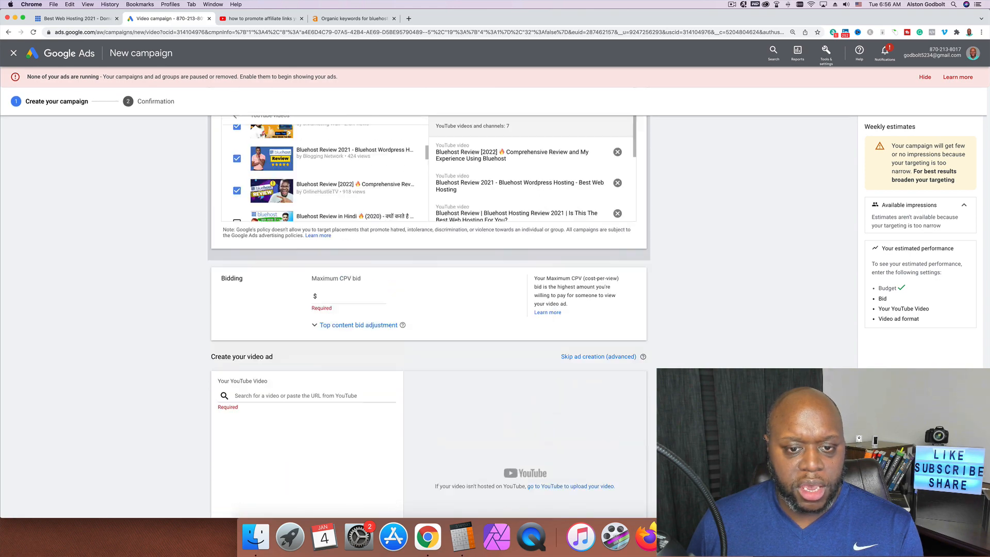
{"action": "scroll", "coordinate": [367, 316], "scroll_direction": "up", "scroll_amount": 3}
{"action": "scroll", "coordinate": [367, 317], "scroll_direction": "down", "scroll_amount": 2}
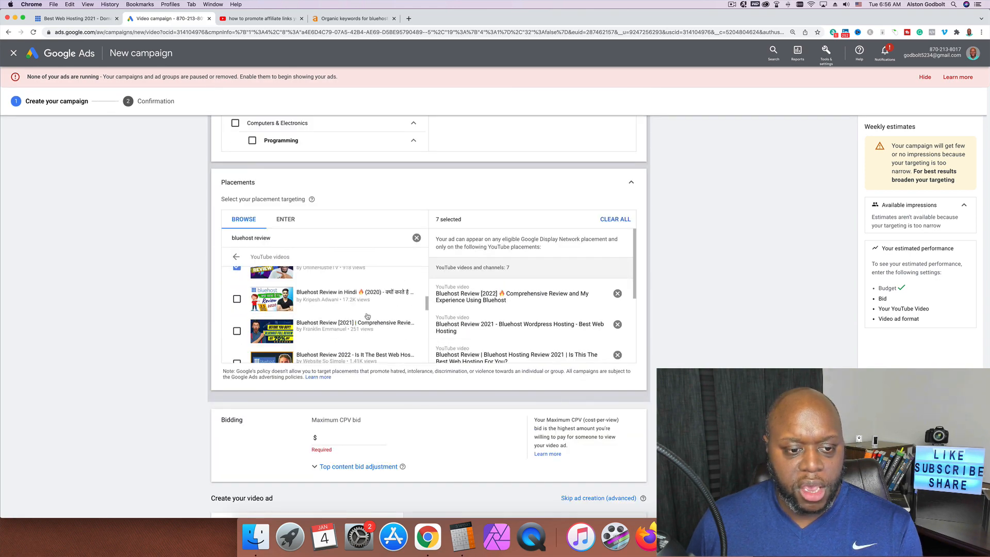
{"action": "scroll", "coordinate": [331, 317], "scroll_direction": "up", "scroll_amount": 1}
Add six more Bluehost review videos, including two Hindi ones and Review 2020, then clear the search
{"action": "left_click", "coordinate": [236, 309]}
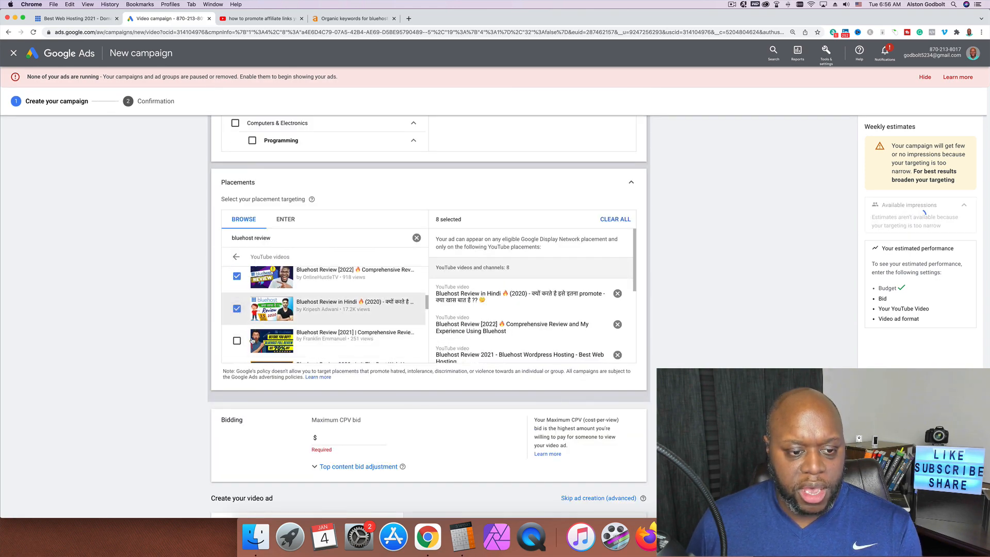
{"action": "left_click", "coordinate": [236, 341]}
{"action": "scroll", "coordinate": [314, 335], "scroll_direction": "up", "scroll_amount": 1}
{"action": "scroll", "coordinate": [314, 334], "scroll_direction": "down", "scroll_amount": 3}
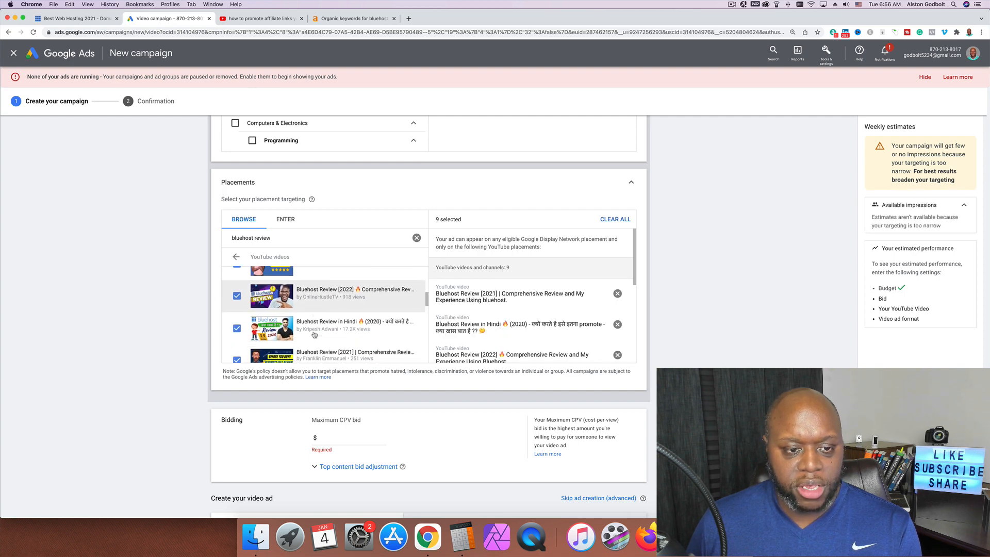
{"action": "left_click", "coordinate": [237, 319]}
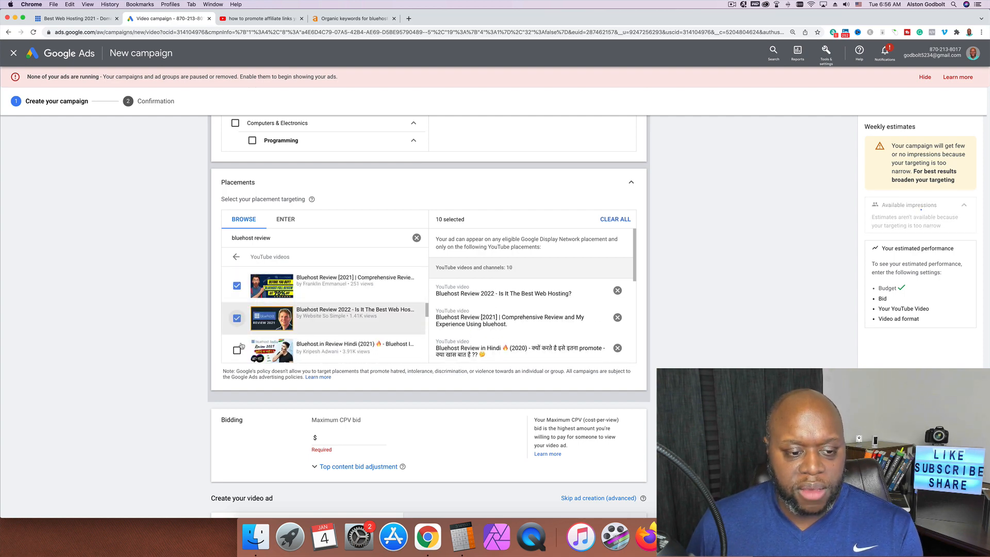
{"action": "left_click", "coordinate": [236, 351]}
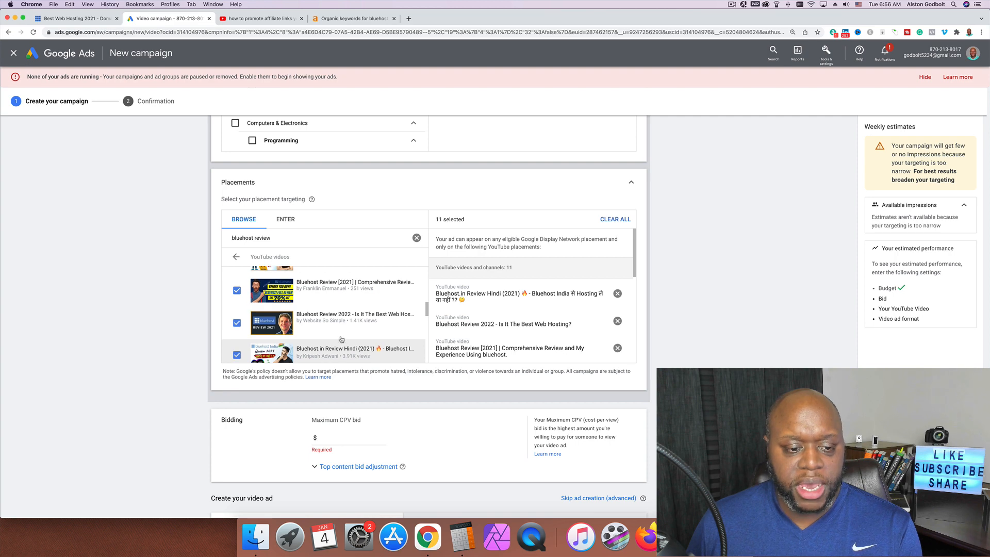
{"action": "scroll", "coordinate": [341, 339], "scroll_direction": "down", "scroll_amount": 1}
{"action": "left_click", "coordinate": [298, 343]}
{"action": "scroll", "coordinate": [289, 340], "scroll_direction": "down", "scroll_amount": 1}
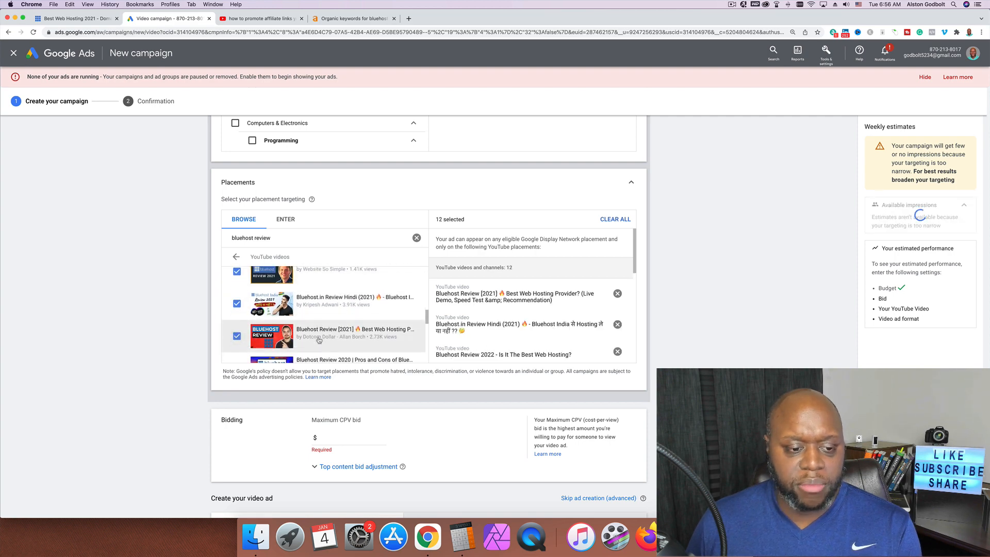
{"action": "left_click", "coordinate": [237, 343]}
{"action": "scroll", "coordinate": [336, 310], "scroll_direction": "down", "scroll_amount": 1}
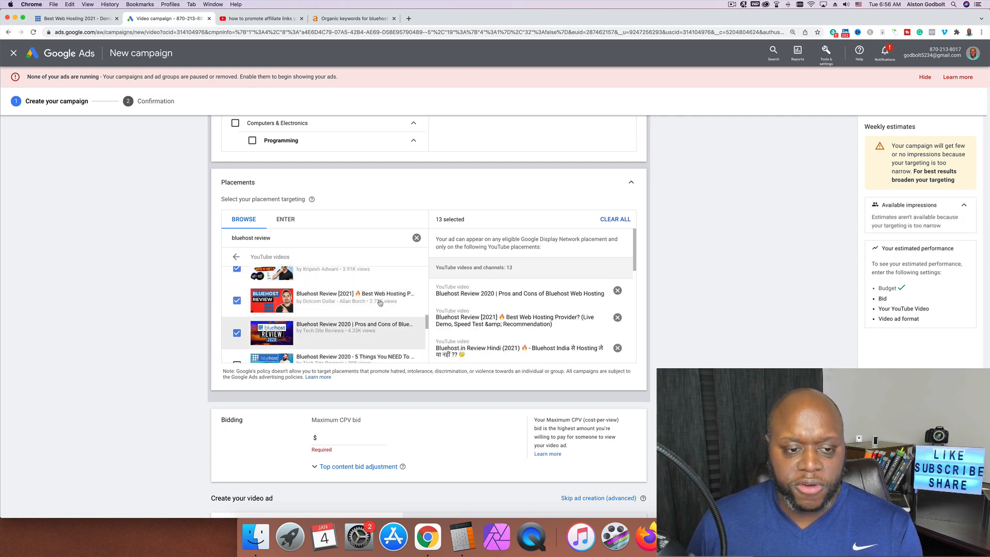
{"action": "left_click", "coordinate": [417, 238]}
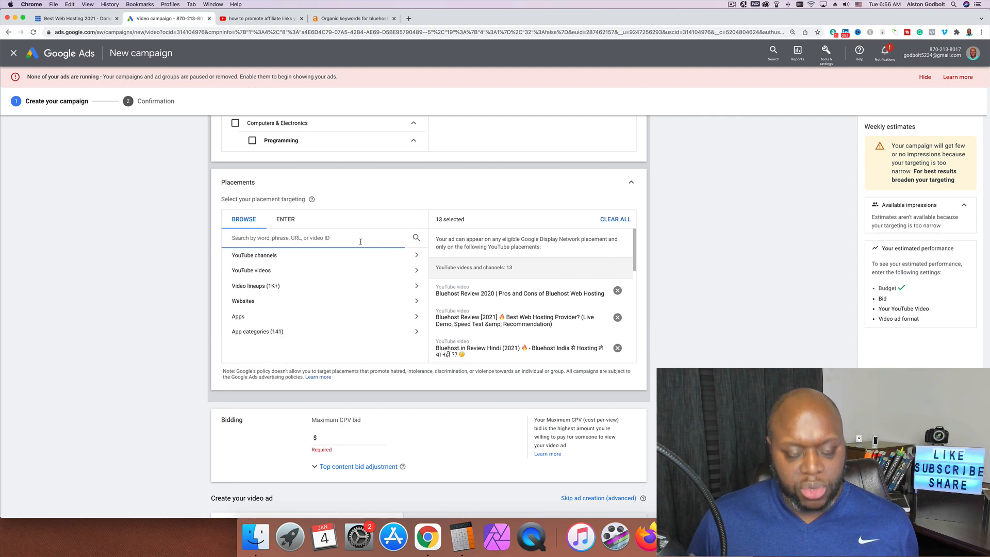
Search YouTube videos for 'bluehost vs' and add the Best WordPress Hosting, SiteGround, Hostgator and Hostinger comparisons
{"action": "type", "text": "blueho"}
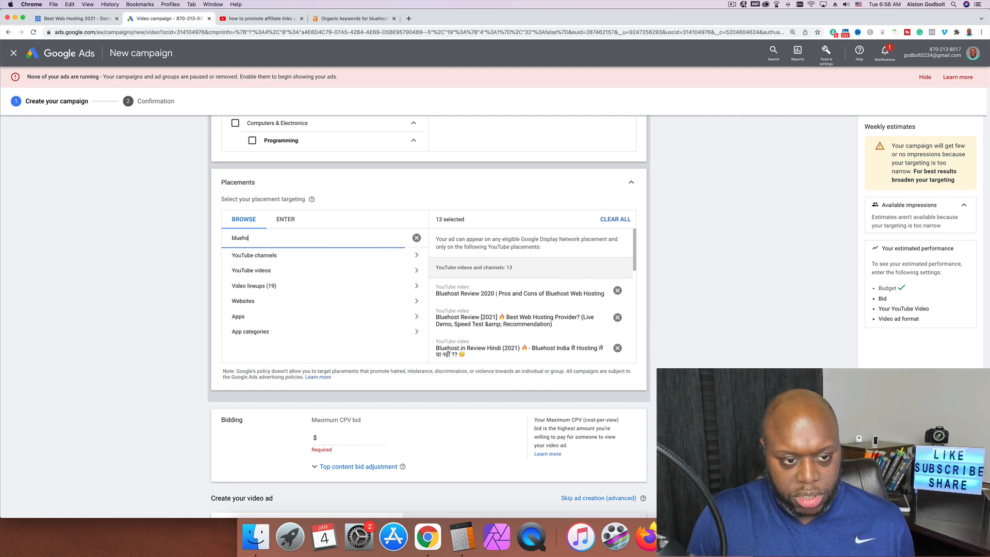
{"action": "type", "text": "st vs"}
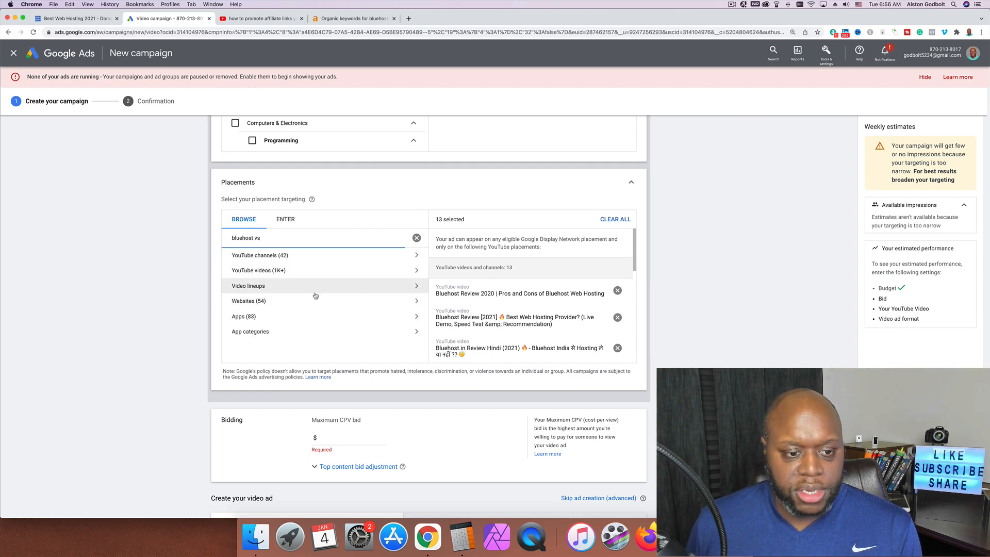
{"action": "left_click", "coordinate": [345, 270]}
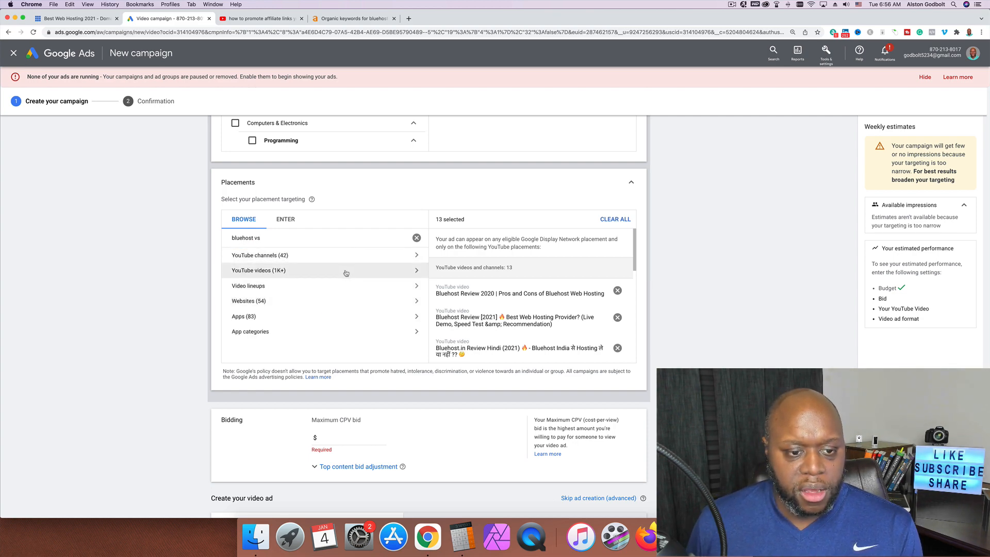
{"action": "left_click", "coordinate": [237, 283]}
{"action": "left_click", "coordinate": [236, 314]}
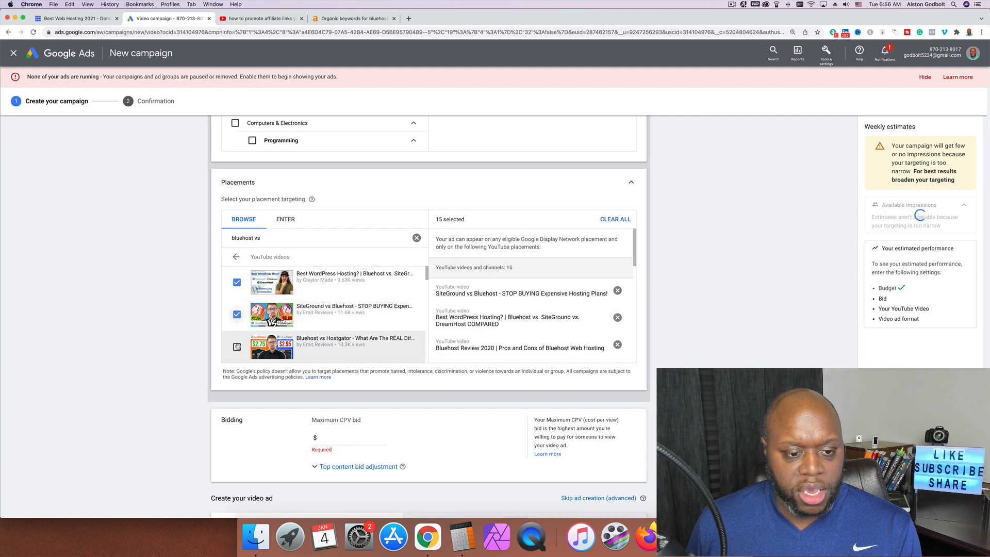
{"action": "left_click", "coordinate": [288, 351]}
{"action": "scroll", "coordinate": [279, 353], "scroll_direction": "up", "scroll_amount": 1}
{"action": "scroll", "coordinate": [268, 354], "scroll_direction": "down", "scroll_amount": 2}
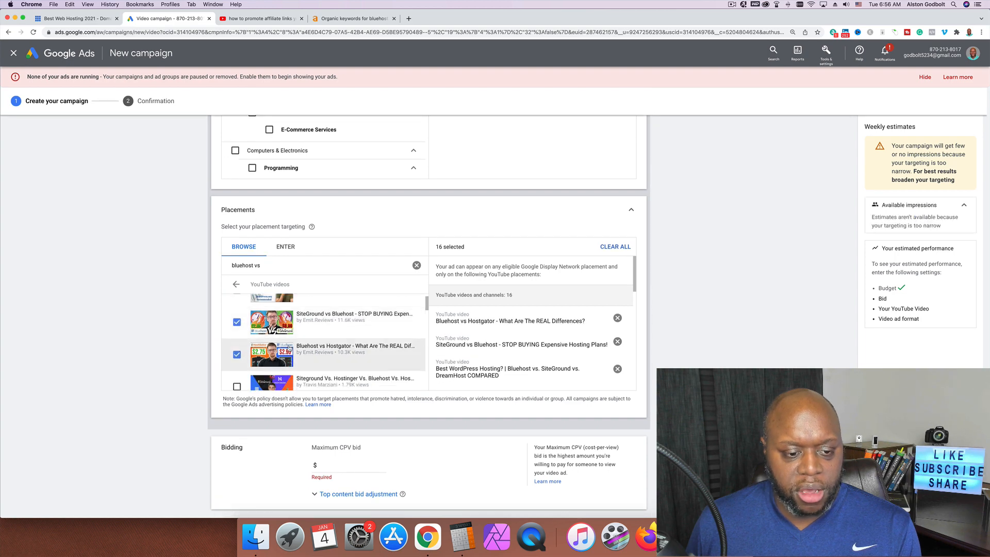
{"action": "left_click", "coordinate": [237, 341]}
{"action": "left_click", "coordinate": [237, 374]}
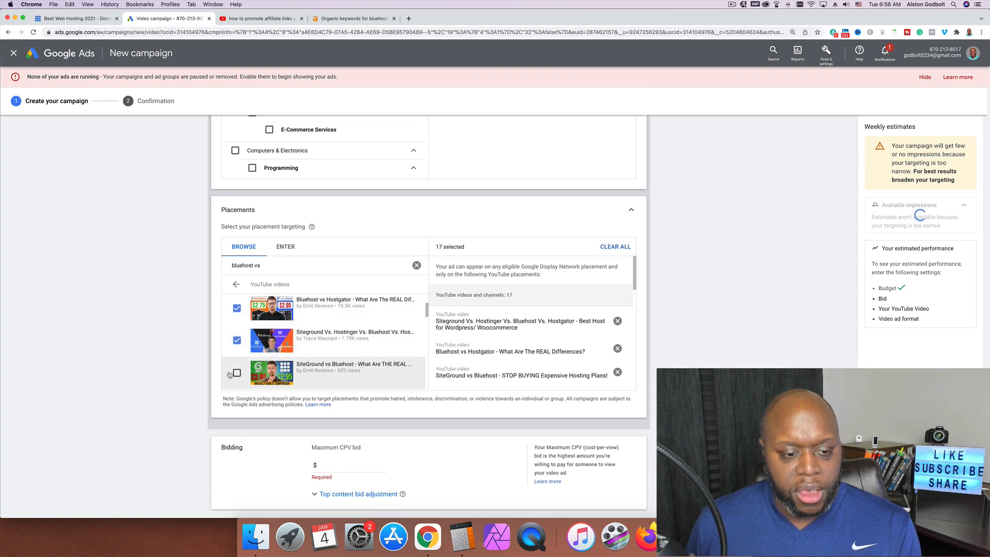
Add the A2hosting, GoDaddy, Dreamhost and Hostgator comparison videos plus the Spanish hosting video, then clear the search
{"action": "scroll", "coordinate": [321, 362], "scroll_direction": "down", "scroll_amount": 1}
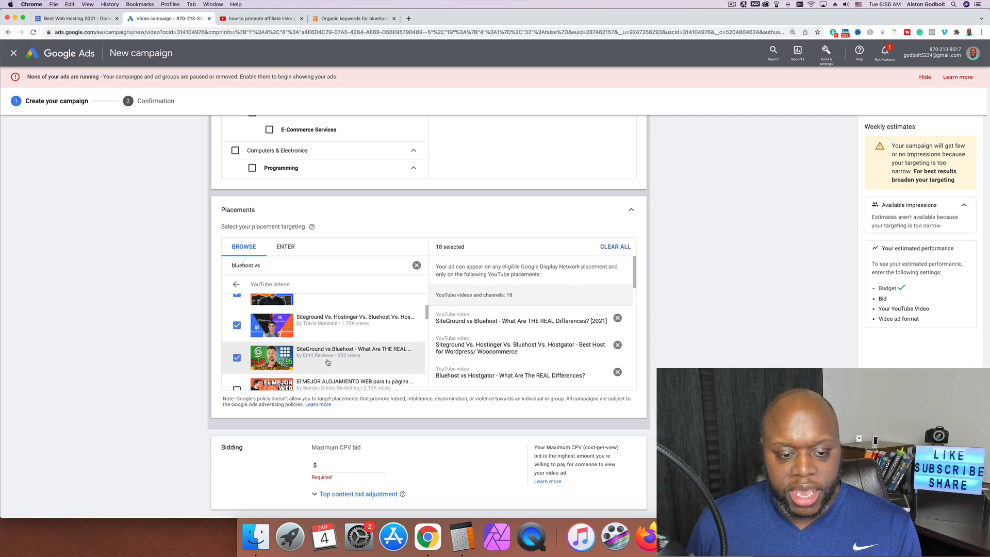
{"action": "scroll", "coordinate": [309, 364], "scroll_direction": "down", "scroll_amount": 2}
{"action": "left_click", "coordinate": [237, 366]}
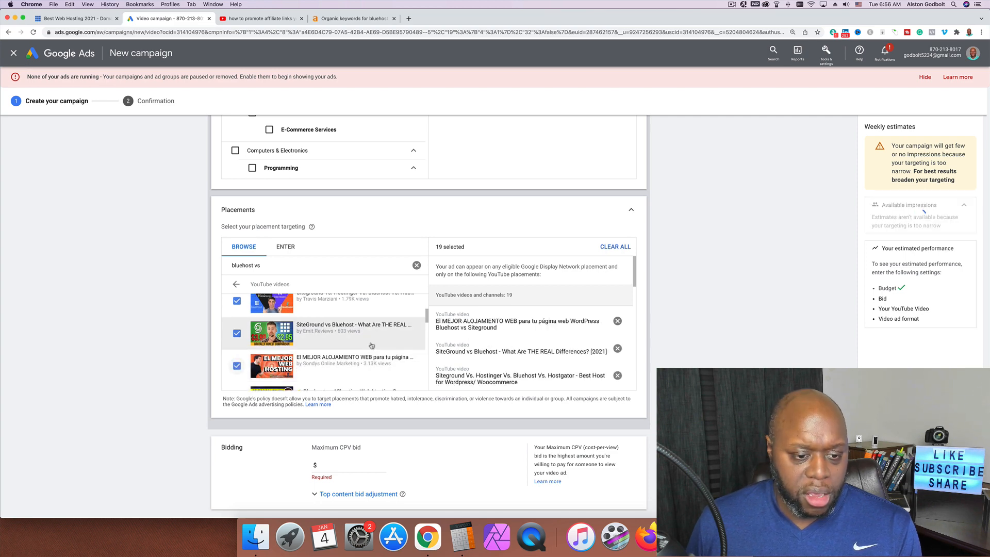
{"action": "scroll", "coordinate": [303, 355], "scroll_direction": "down", "scroll_amount": 3}
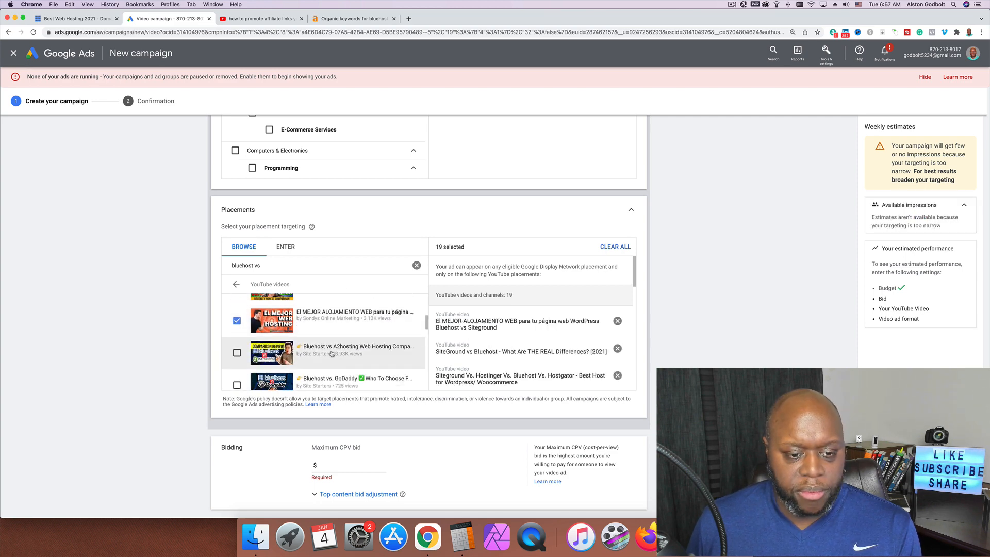
{"action": "left_click", "coordinate": [237, 355]}
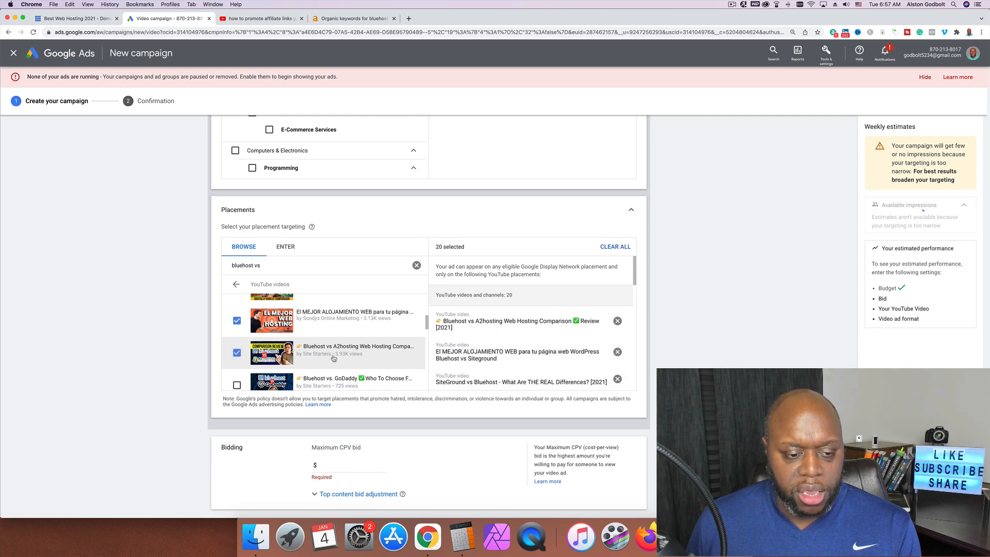
{"action": "scroll", "coordinate": [328, 361], "scroll_direction": "down", "scroll_amount": 2}
{"action": "left_click", "coordinate": [237, 356]}
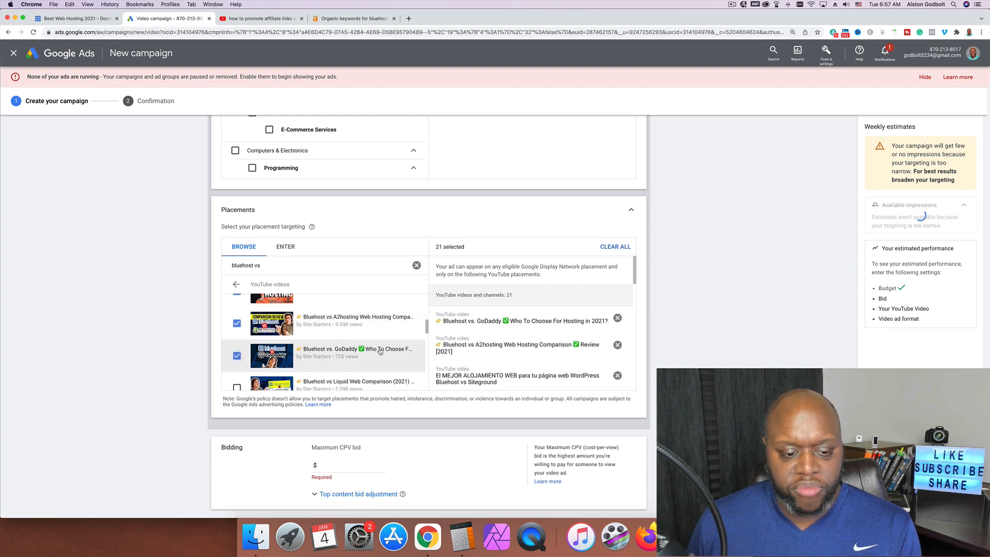
{"action": "scroll", "coordinate": [229, 364], "scroll_direction": "down", "scroll_amount": 2}
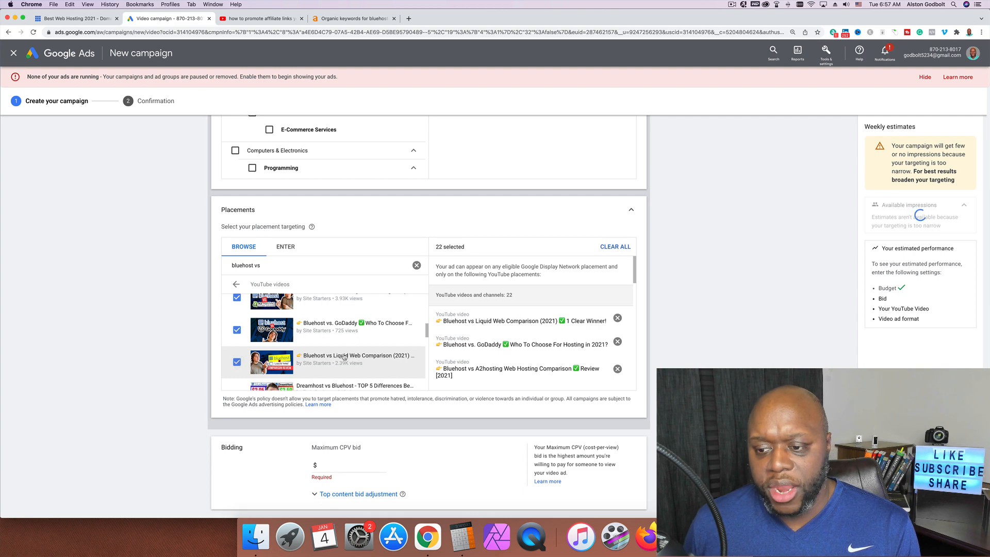
{"action": "scroll", "coordinate": [239, 367], "scroll_direction": "down", "scroll_amount": 1}
{"action": "left_click", "coordinate": [237, 370]}
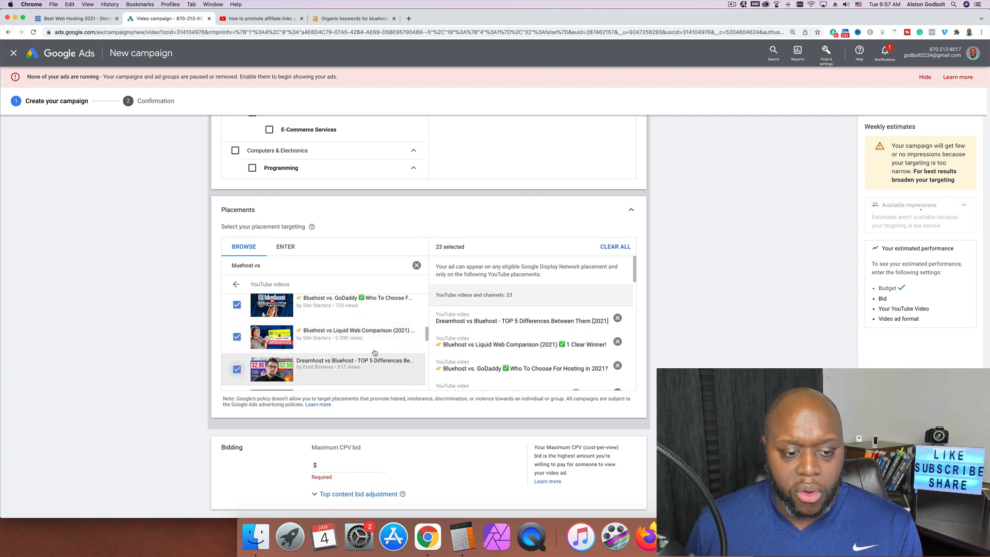
{"action": "scroll", "coordinate": [237, 361], "scroll_direction": "down", "scroll_amount": 2}
{"action": "left_click", "coordinate": [237, 354]}
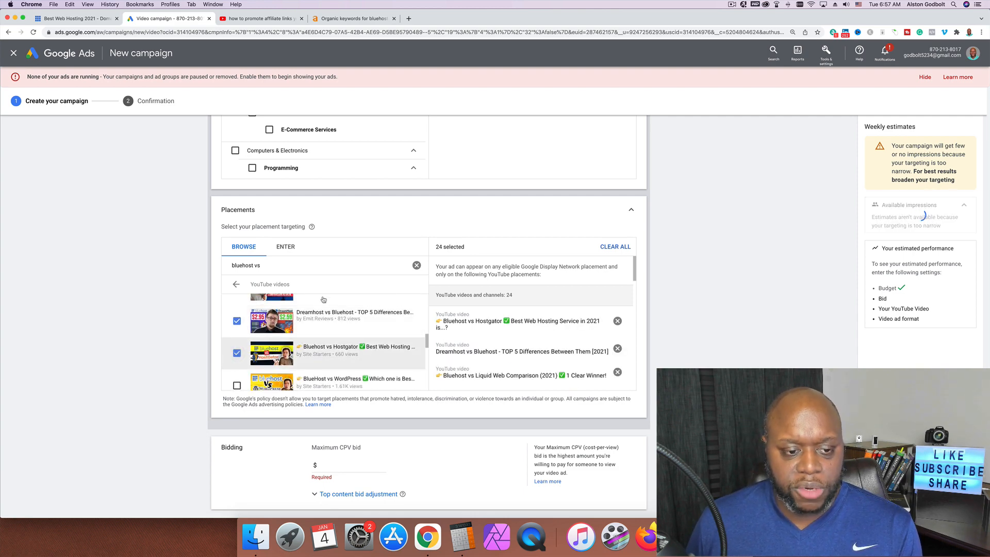
{"action": "left_click", "coordinate": [416, 266]}
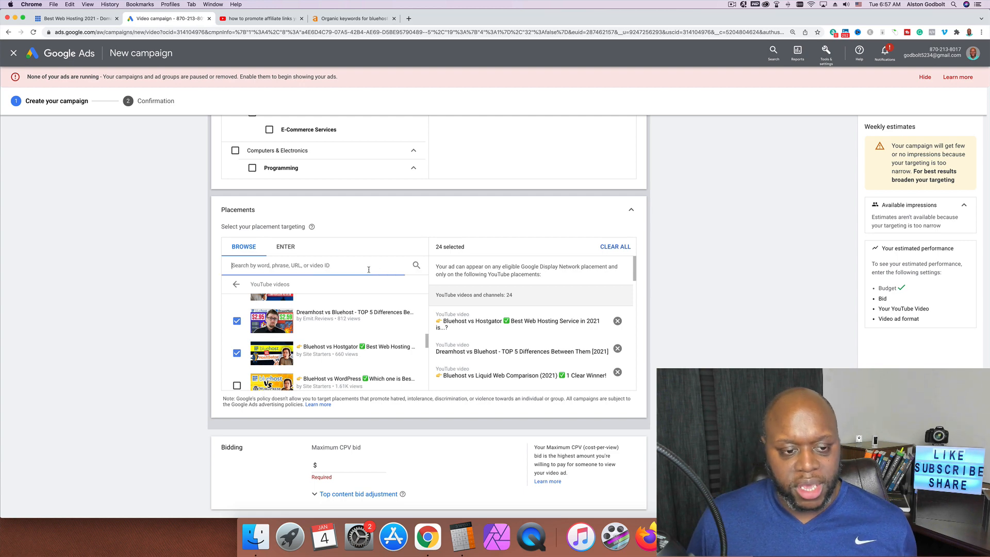
Search 'how to start a blog' and add six blogging tutorial videos, e.g. How to Start a Blog in 10 Mins
{"action": "type", "text": "how to s"}
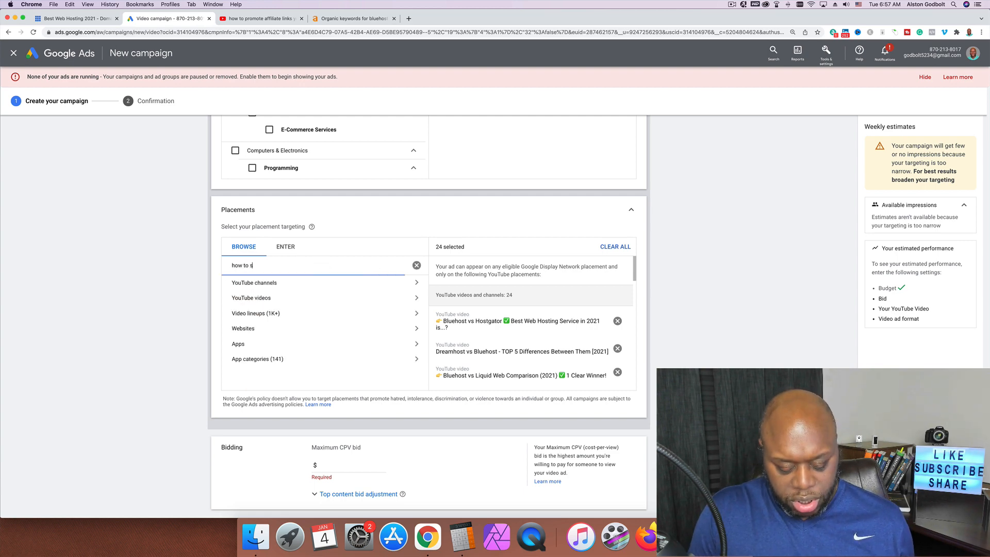
{"action": "type", "text": "tart a blog"}
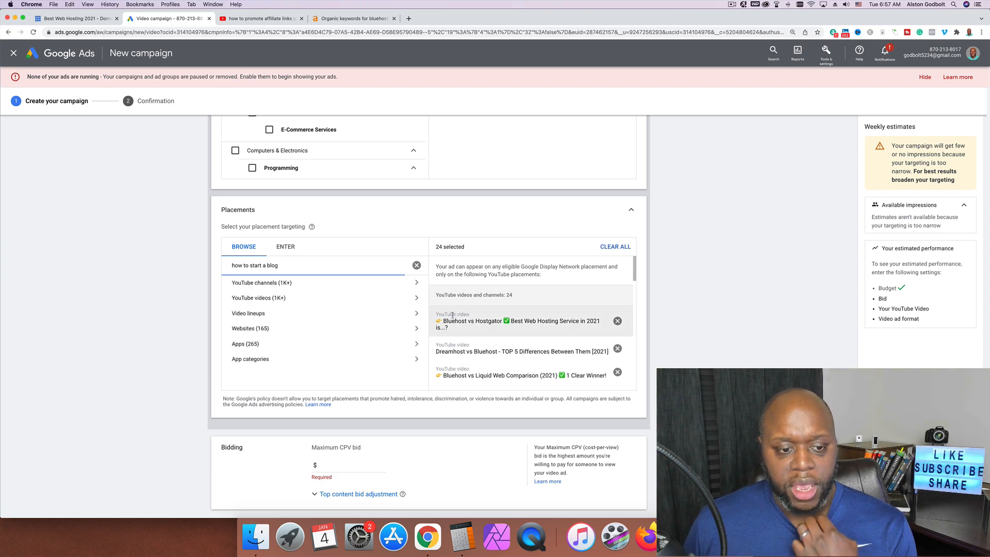
{"action": "left_click", "coordinate": [338, 295]}
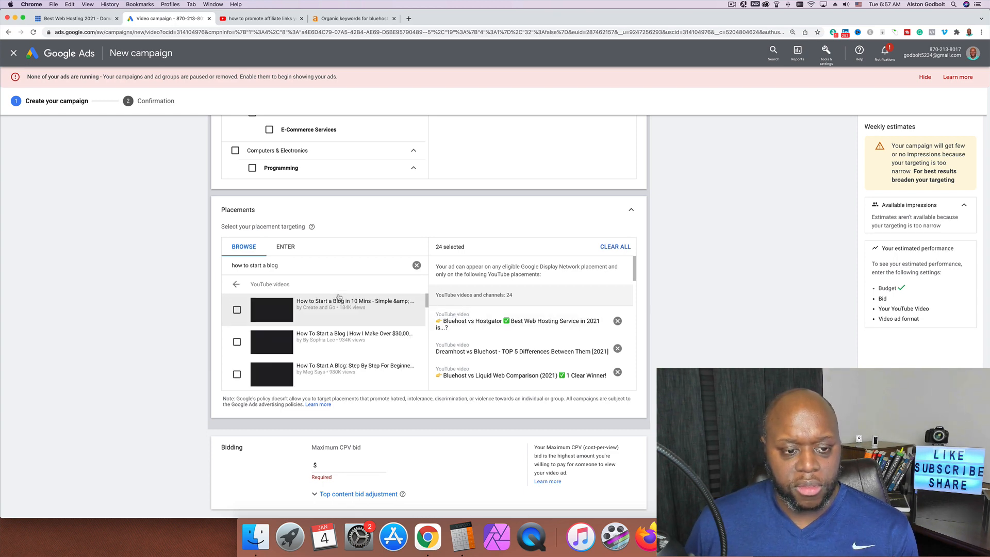
{"action": "left_click", "coordinate": [237, 310]}
{"action": "left_click", "coordinate": [237, 342]}
{"action": "left_click", "coordinate": [237, 374]}
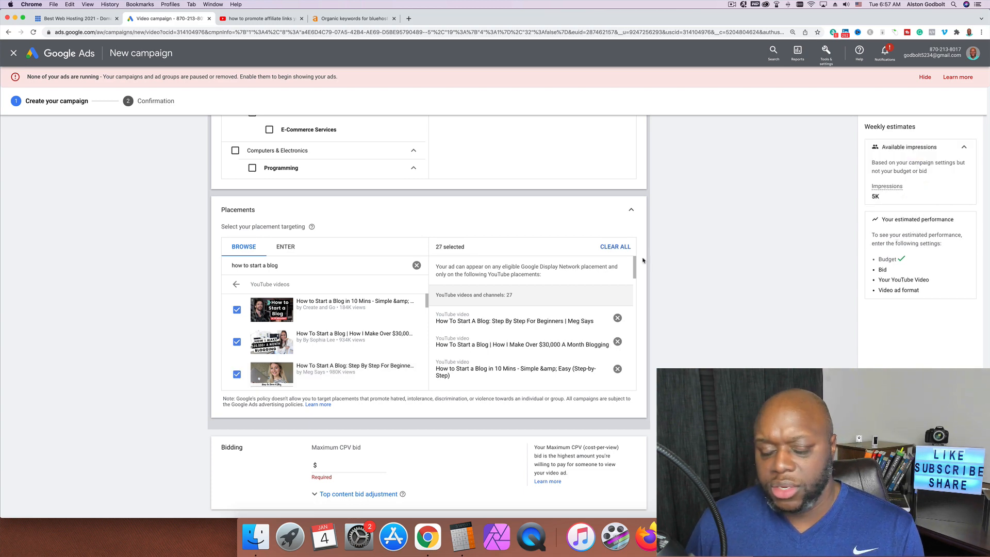
{"action": "scroll", "coordinate": [277, 334], "scroll_direction": "up", "scroll_amount": 1}
{"action": "scroll", "coordinate": [276, 334], "scroll_direction": "down", "scroll_amount": 2}
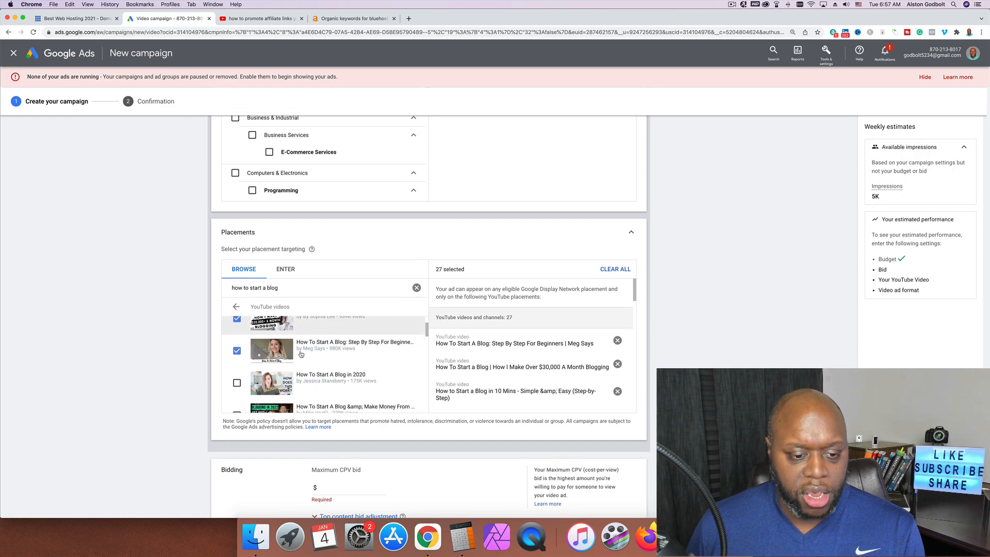
{"action": "left_click", "coordinate": [237, 383]}
{"action": "scroll", "coordinate": [368, 369], "scroll_direction": "down", "scroll_amount": 3}
{"action": "left_click", "coordinate": [237, 400]}
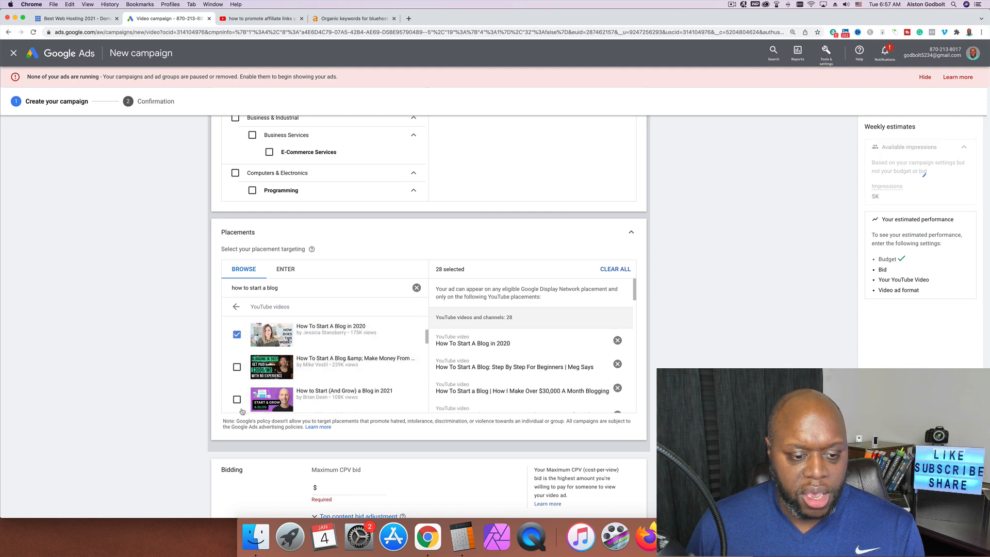
{"action": "left_click", "coordinate": [237, 368]}
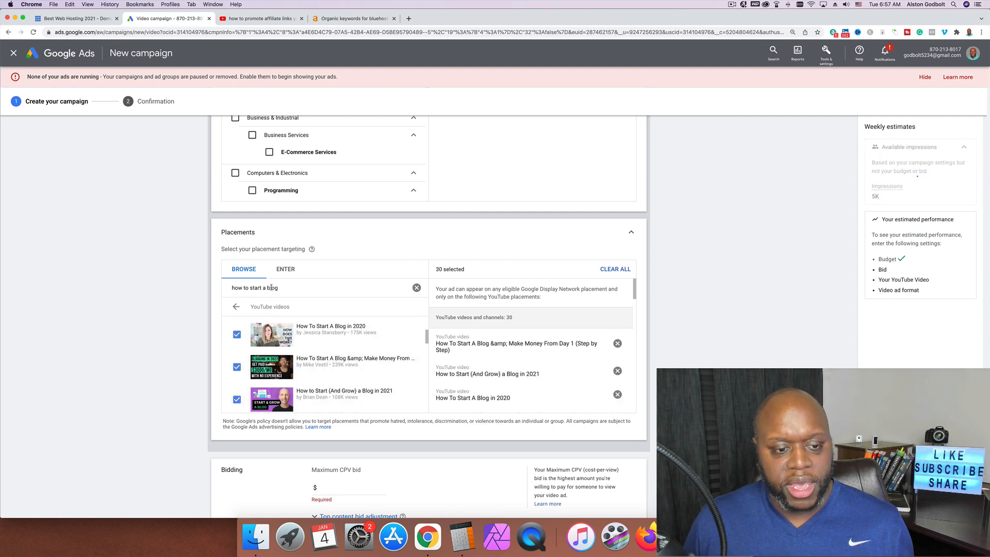
{"action": "left_click", "coordinate": [276, 288]}
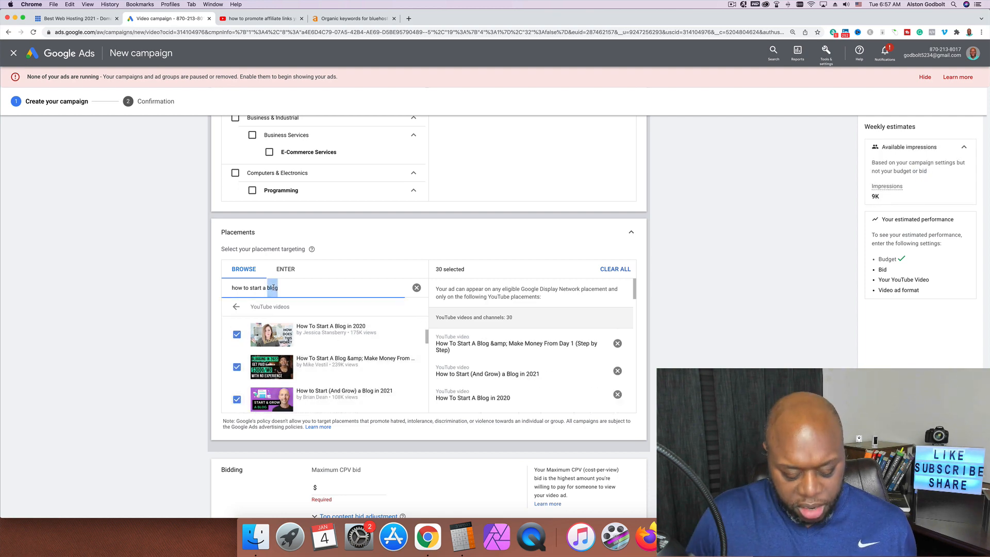
Change the search to 'how to start a website' and add five website-building tutorials, e.g. How To Build A Website in 2021
{"action": "key", "text": "BackSpace"}
{"action": "key", "text": "BackSpace"}
{"action": "key", "text": "BackSpace"}
{"action": "key", "text": "BackSpace"}
{"action": "type", "text": "website"}
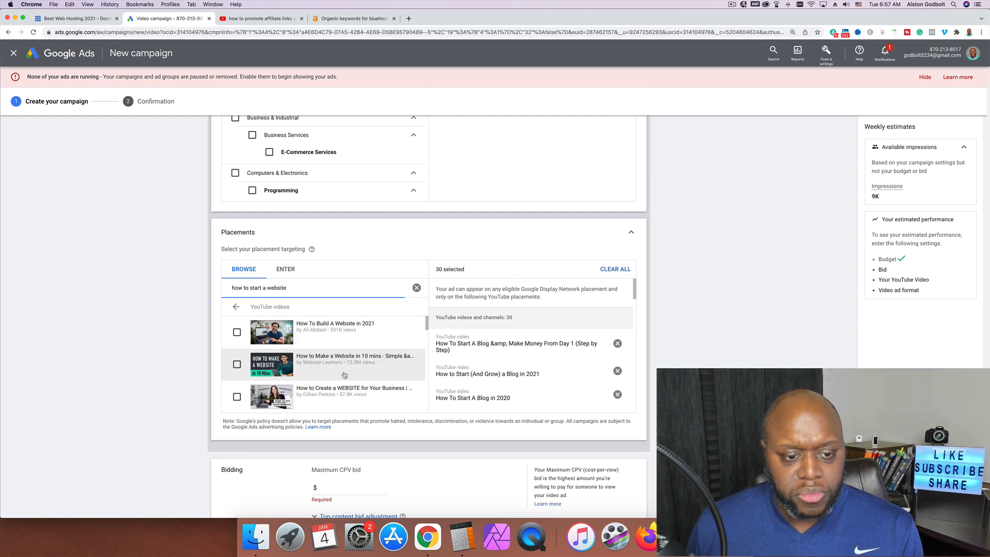
{"action": "left_click", "coordinate": [237, 332]}
{"action": "left_click", "coordinate": [237, 364]}
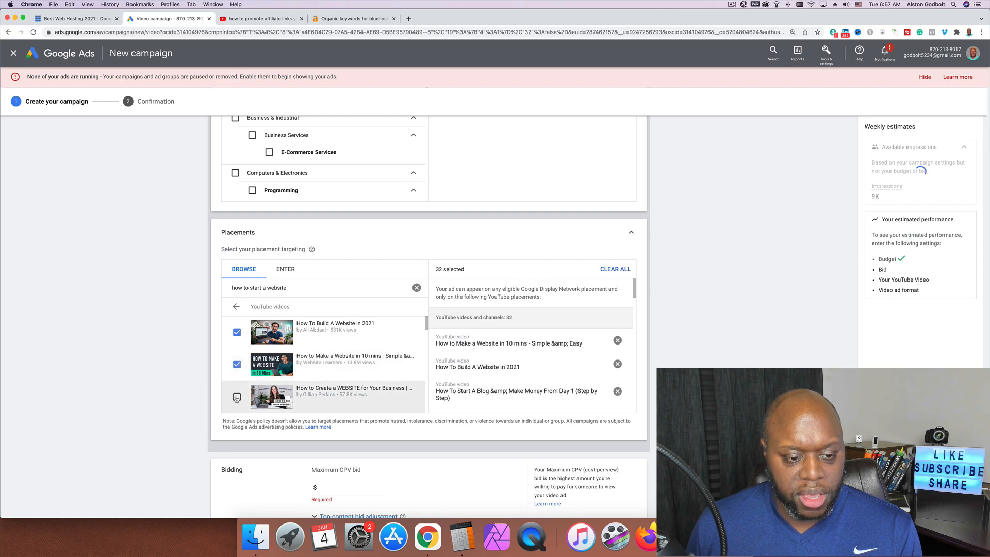
{"action": "left_click", "coordinate": [236, 397]}
{"action": "scroll", "coordinate": [317, 381], "scroll_direction": "down", "scroll_amount": 2}
{"action": "scroll", "coordinate": [317, 380], "scroll_direction": "down", "scroll_amount": 2}
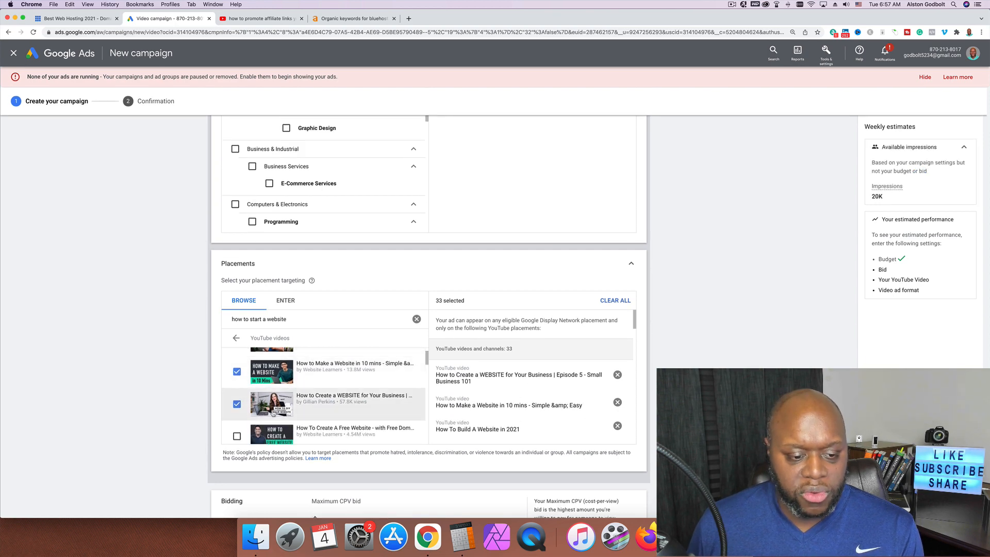
{"action": "left_click", "coordinate": [236, 409]}
{"action": "scroll", "coordinate": [237, 407], "scroll_direction": "down", "scroll_amount": 2}
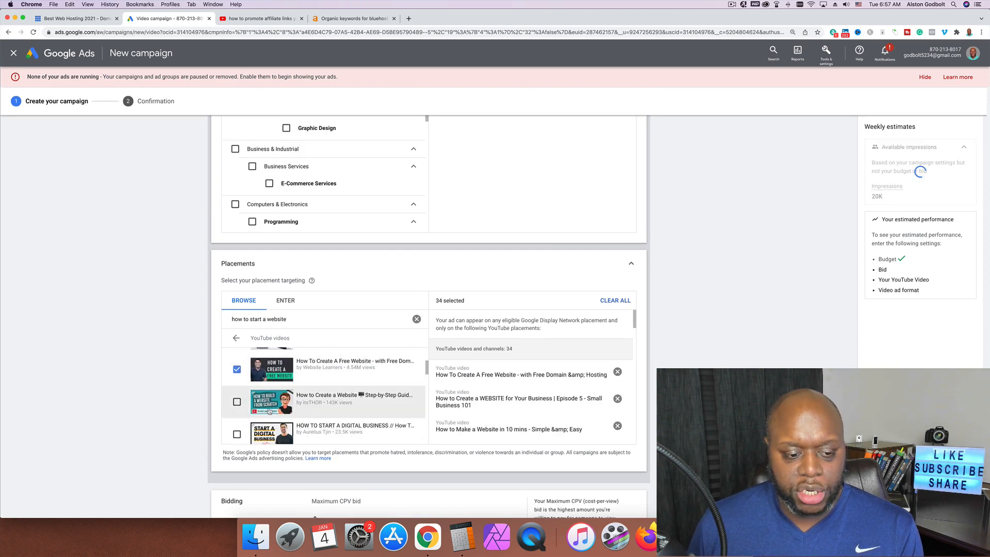
{"action": "left_click", "coordinate": [237, 401]}
Add the Digital Business, Website Business, 20-minute website, free website Malayalam and WordPress Website videos
{"action": "left_click", "coordinate": [237, 434]}
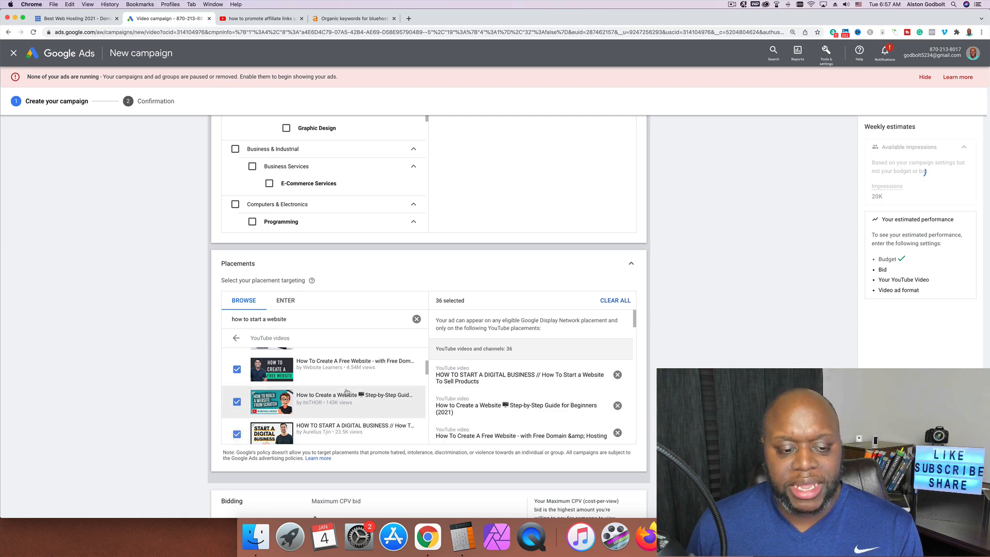
{"action": "scroll", "coordinate": [269, 413], "scroll_direction": "down", "scroll_amount": 2}
{"action": "scroll", "coordinate": [345, 394], "scroll_direction": "down", "scroll_amount": 2}
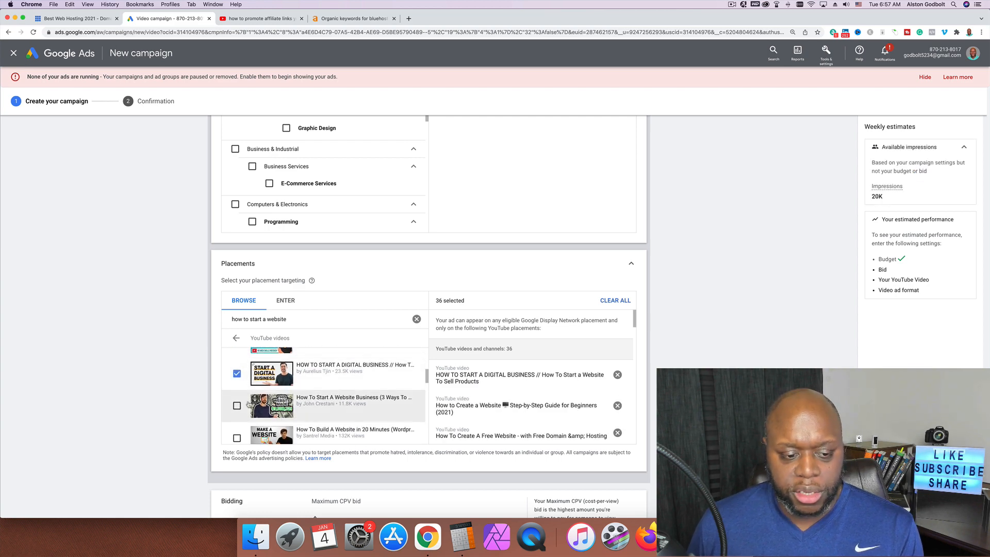
{"action": "left_click", "coordinate": [325, 400]}
{"action": "scroll", "coordinate": [338, 401], "scroll_direction": "down", "scroll_amount": 2}
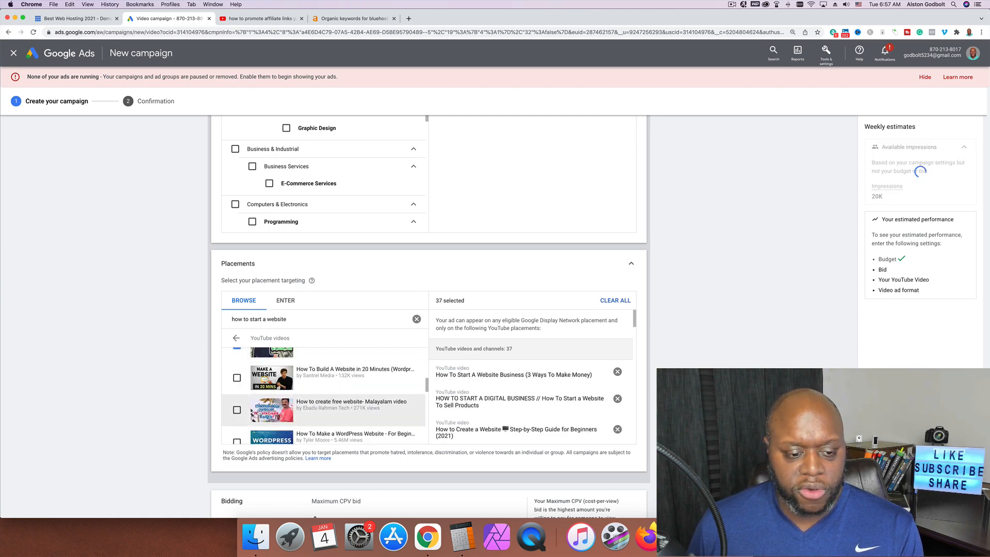
{"action": "left_click", "coordinate": [237, 378]}
{"action": "left_click", "coordinate": [237, 410]}
{"action": "left_click", "coordinate": [237, 441]}
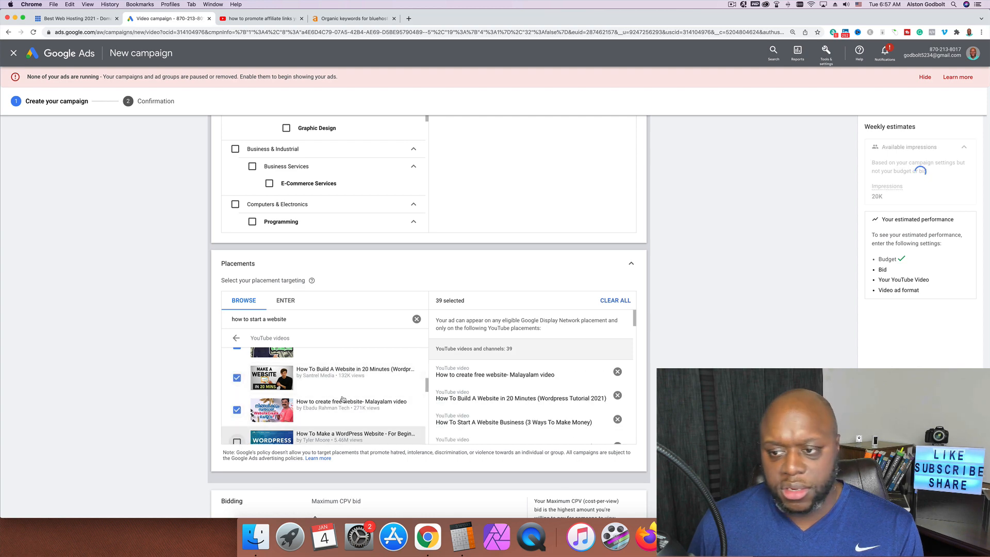
{"action": "scroll", "coordinate": [344, 399], "scroll_direction": "down", "scroll_amount": 3}
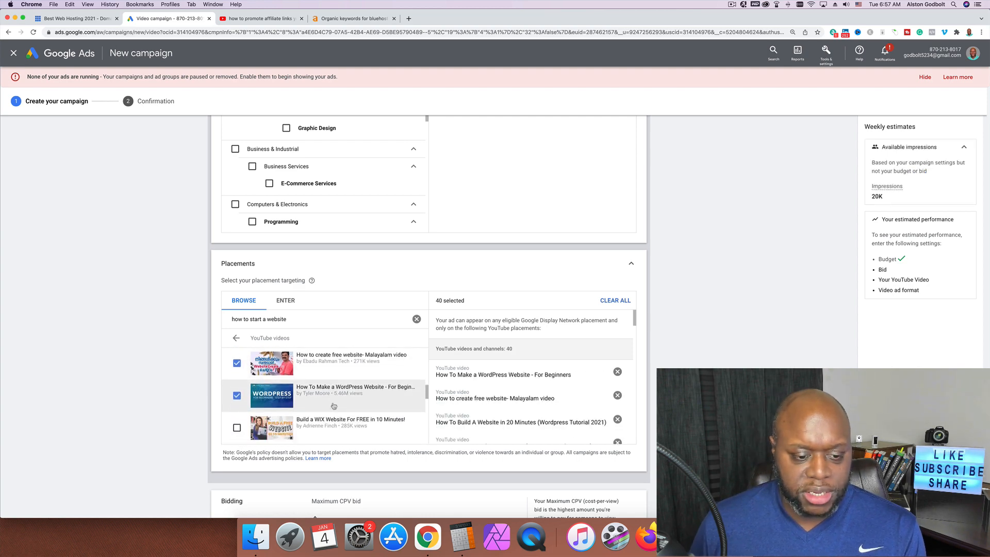
{"action": "scroll", "coordinate": [273, 398], "scroll_direction": "up", "scroll_amount": 1}
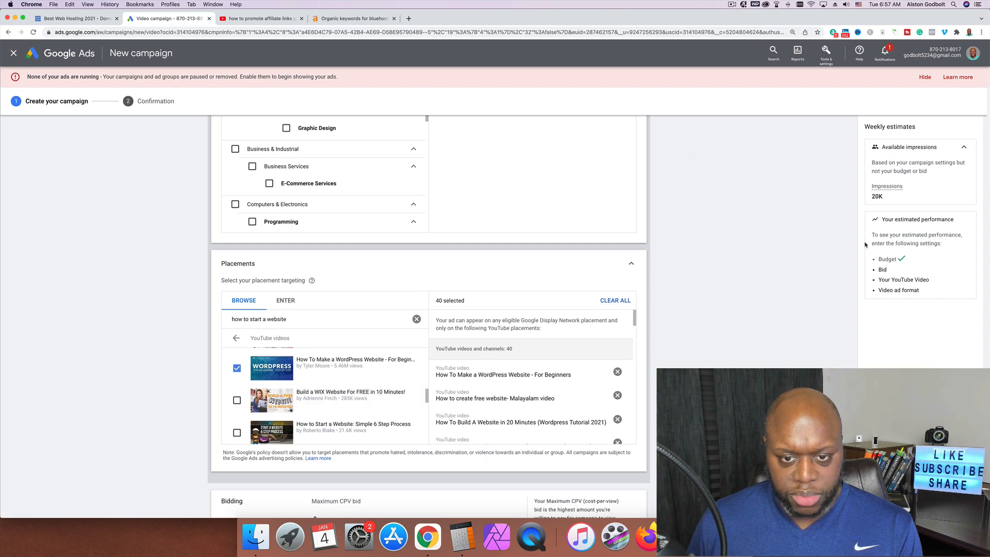
Add the 'Build a WIX Website For FREE' and 'Simple 6 Step Process' videos as placements
{"action": "scroll", "coordinate": [714, 331], "scroll_direction": "down", "scroll_amount": 2}
{"action": "scroll", "coordinate": [717, 331], "scroll_direction": "up", "scroll_amount": 3}
{"action": "scroll", "coordinate": [717, 331], "scroll_direction": "up", "scroll_amount": 10}
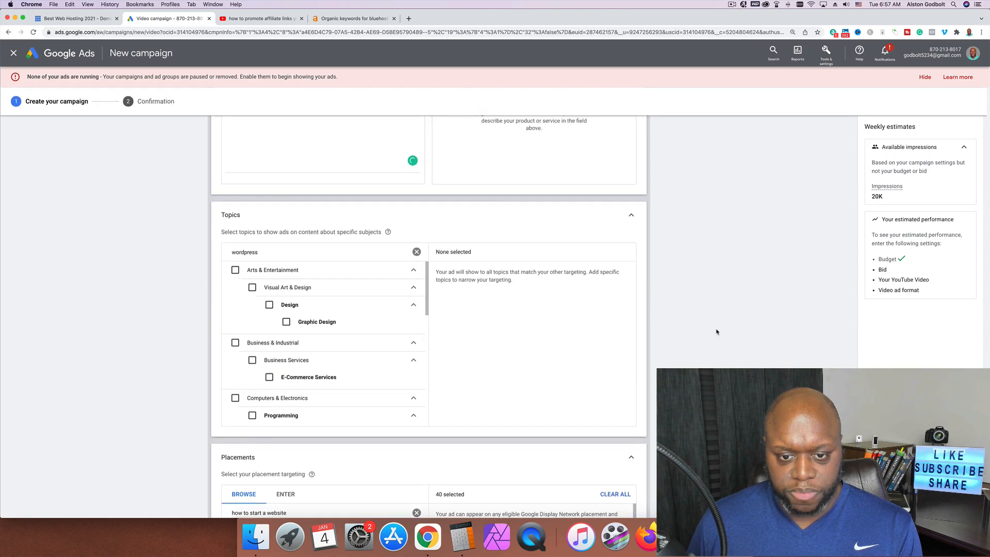
{"action": "scroll", "coordinate": [717, 331], "scroll_direction": "up", "scroll_amount": 6}
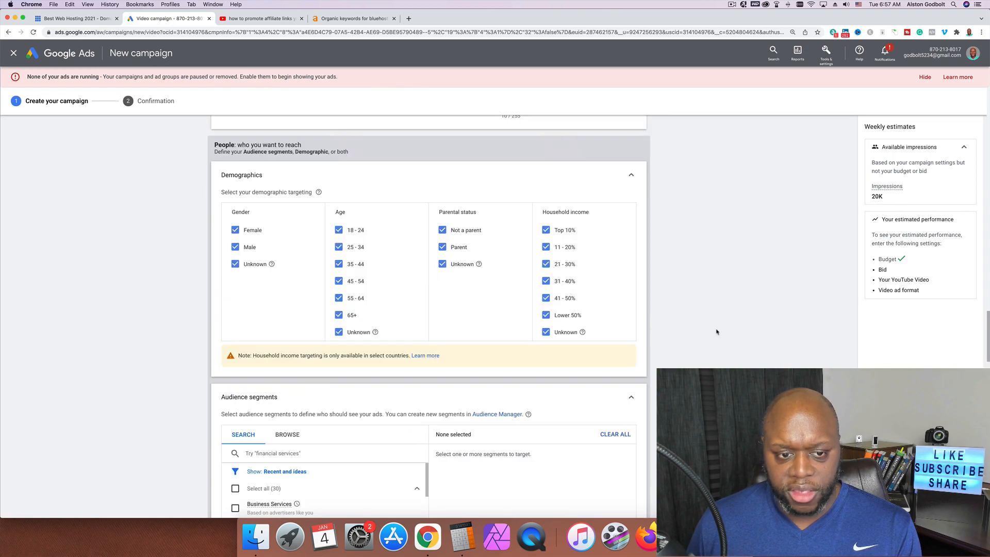
{"action": "scroll", "coordinate": [717, 331], "scroll_direction": "down", "scroll_amount": 5}
{"action": "scroll", "coordinate": [717, 332], "scroll_direction": "down", "scroll_amount": 15}
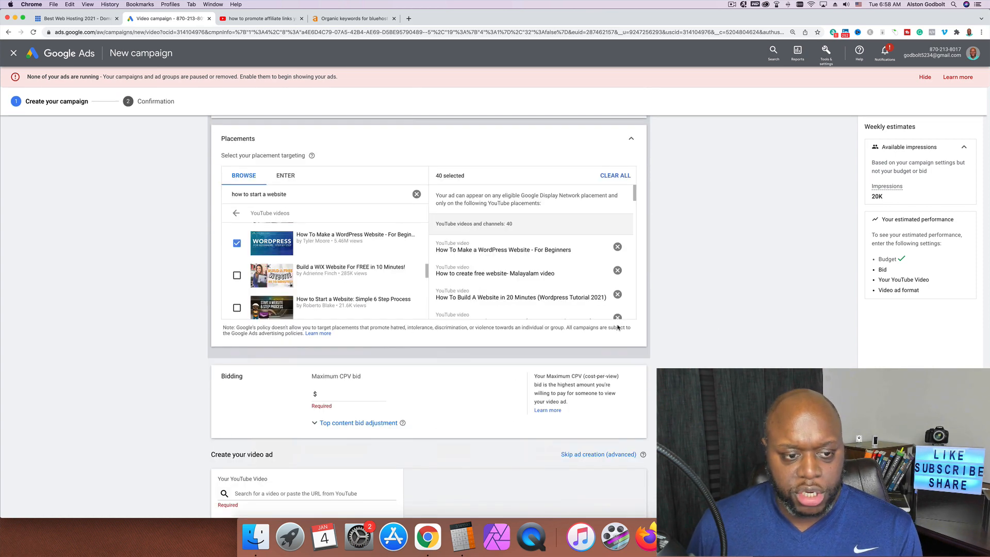
{"action": "left_click", "coordinate": [237, 276]}
{"action": "left_click", "coordinate": [378, 294]}
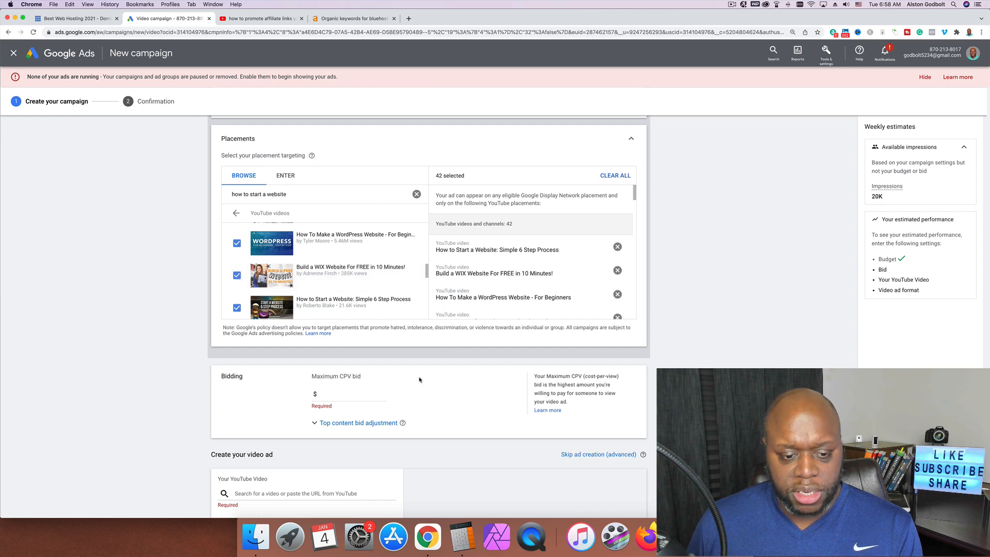
{"action": "scroll", "coordinate": [163, 376], "scroll_direction": "down", "scroll_amount": 3}
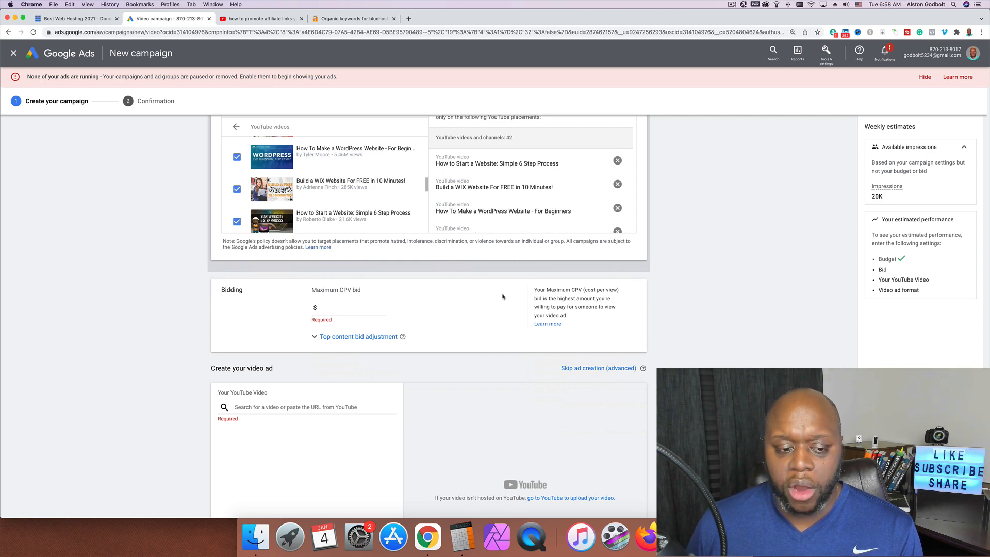
Enter 0.10 as the maximum CPV bid
{"action": "left_click", "coordinate": [339, 308]}
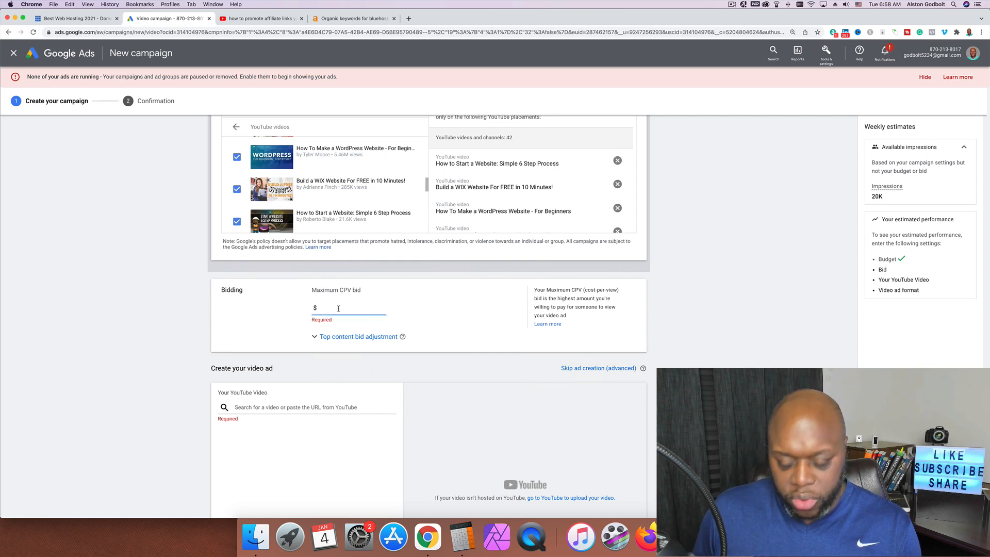
{"action": "type", "text": "0.00"}
{"action": "key", "text": "BackSpace"}
{"action": "key", "text": "BackSpace"}
{"action": "type", "text": "10"}
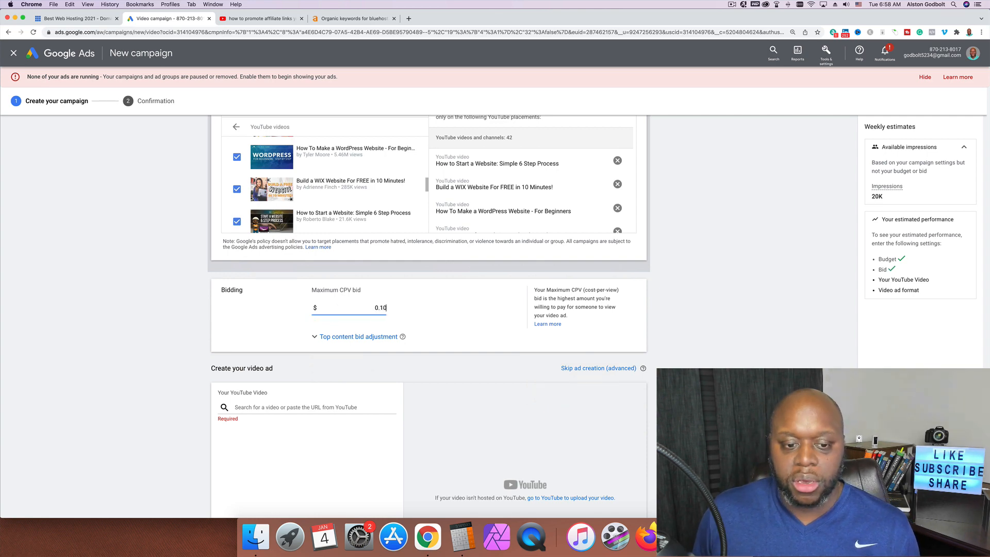
{"action": "key", "text": "Tab"}
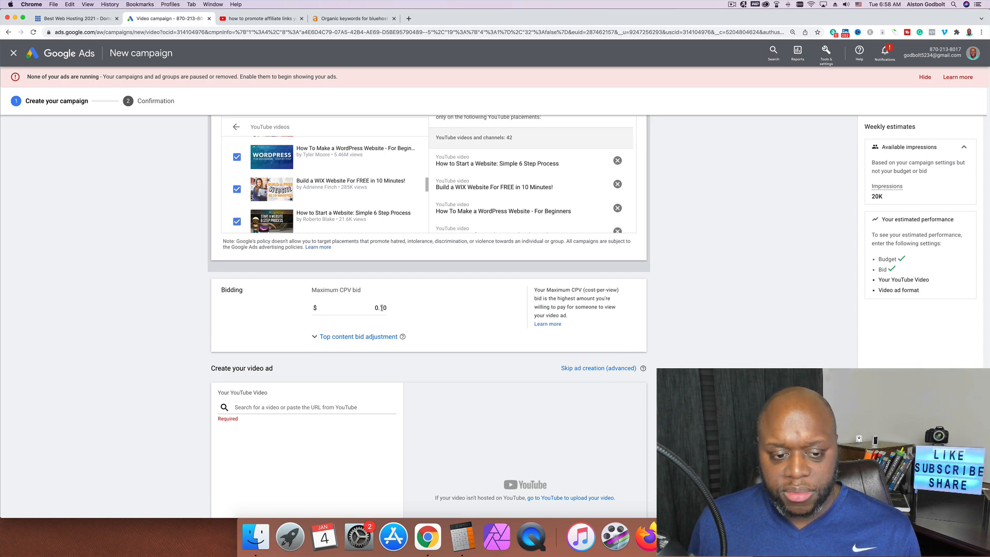
Choose Skippable in-stream ad as the format for the Amazon affiliate link video ad
{"action": "scroll", "coordinate": [582, 425], "scroll_direction": "down", "scroll_amount": 5}
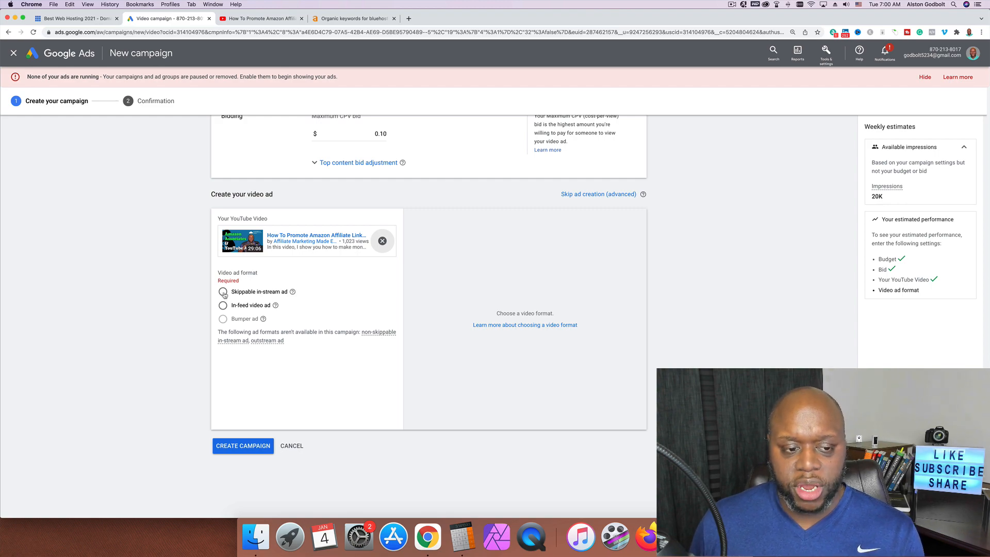
{"action": "left_click", "coordinate": [222, 292]}
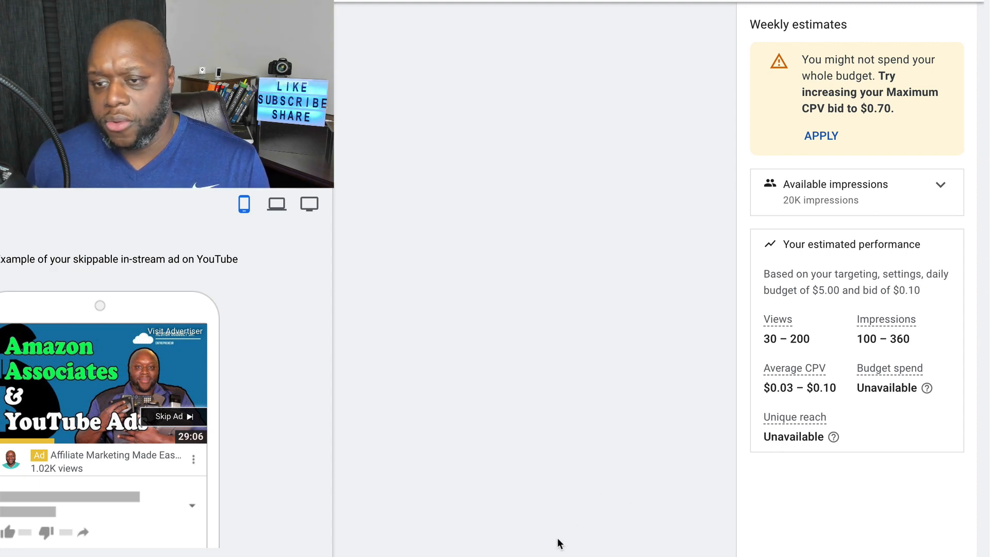
Change the maximum CPV bid to 0.70
{"action": "scroll", "coordinate": [558, 537], "scroll_direction": "down", "scroll_amount": 3}
{"action": "scroll", "coordinate": [558, 538], "scroll_direction": "up", "scroll_amount": 9}
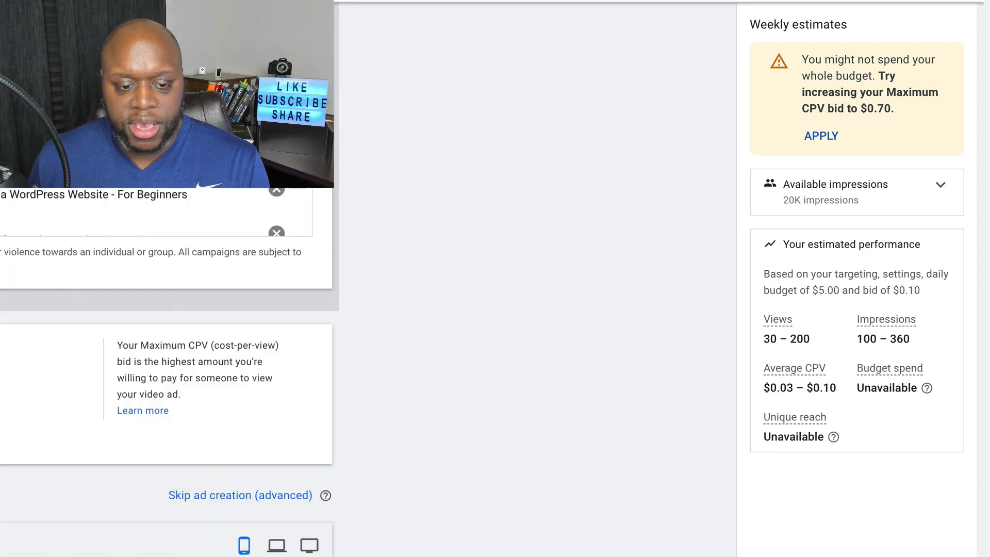
{"action": "type", "text": "0.70"}
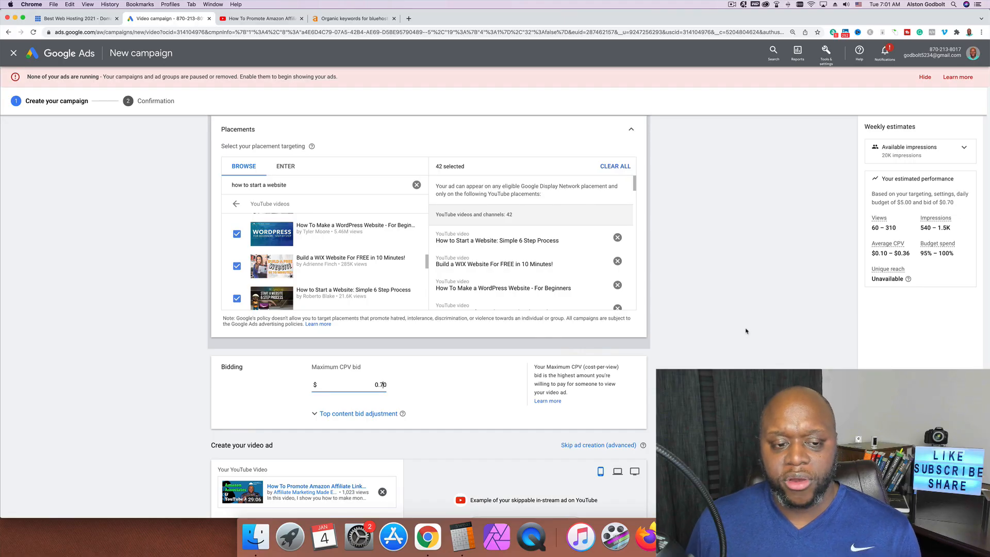
{"action": "scroll", "coordinate": [746, 331], "scroll_direction": "up", "scroll_amount": 1}
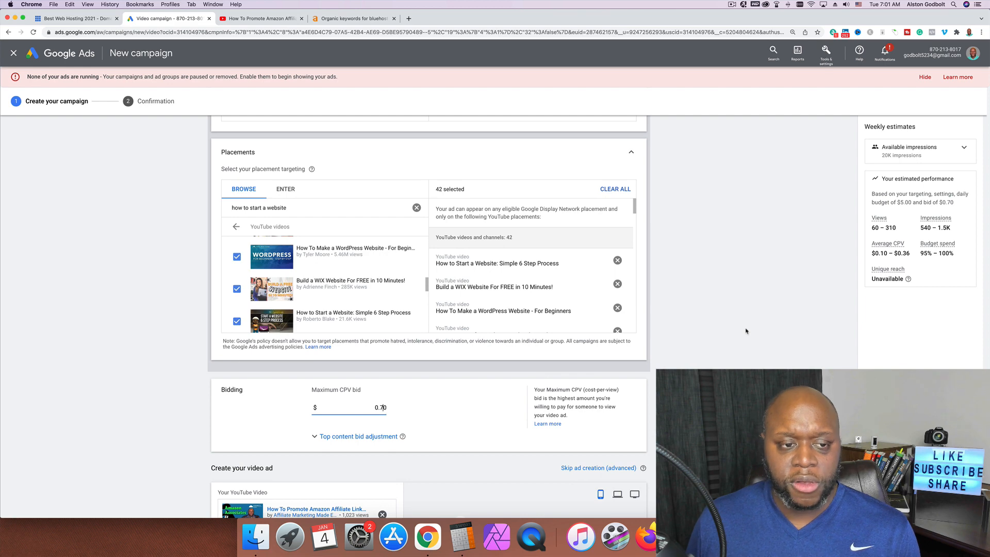
{"action": "scroll", "coordinate": [746, 330], "scroll_direction": "up", "scroll_amount": 5}
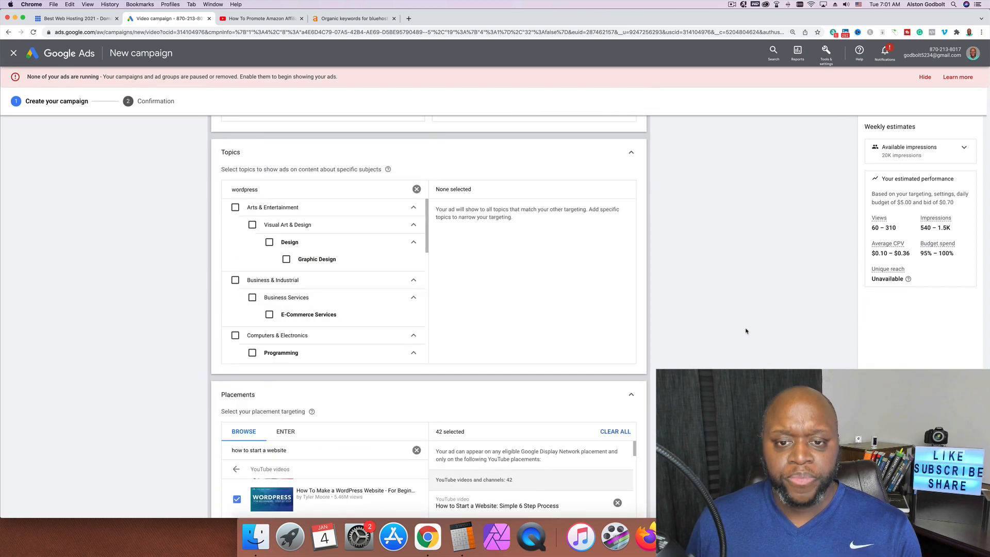
{"action": "scroll", "coordinate": [746, 331], "scroll_direction": "up", "scroll_amount": 7}
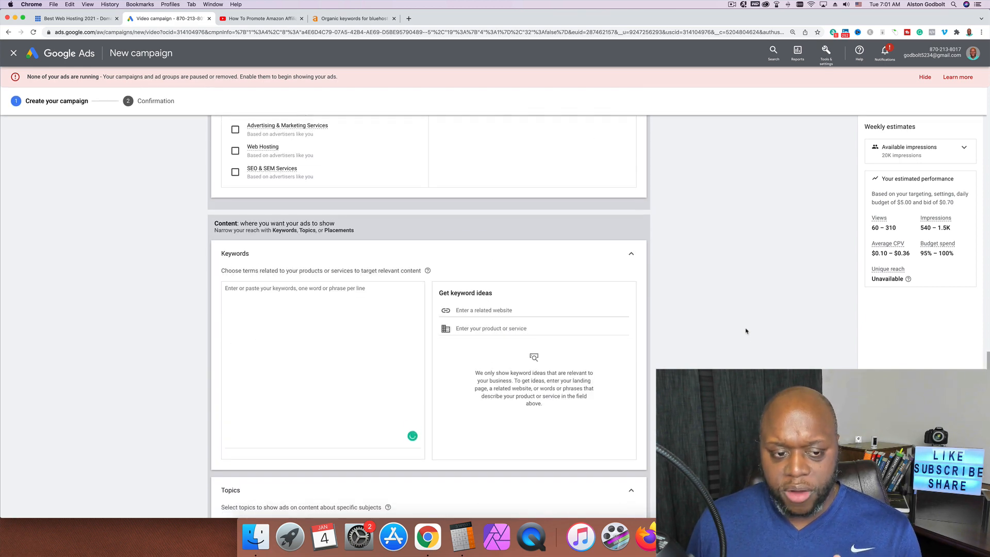
{"action": "scroll", "coordinate": [745, 330], "scroll_direction": "down", "scroll_amount": 8}
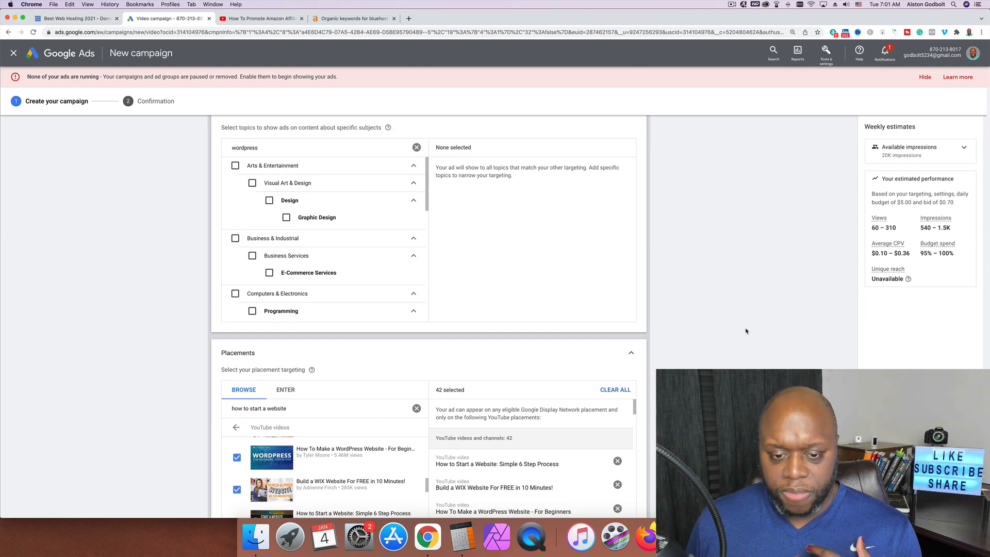
{"action": "scroll", "coordinate": [747, 331], "scroll_direction": "down", "scroll_amount": 5}
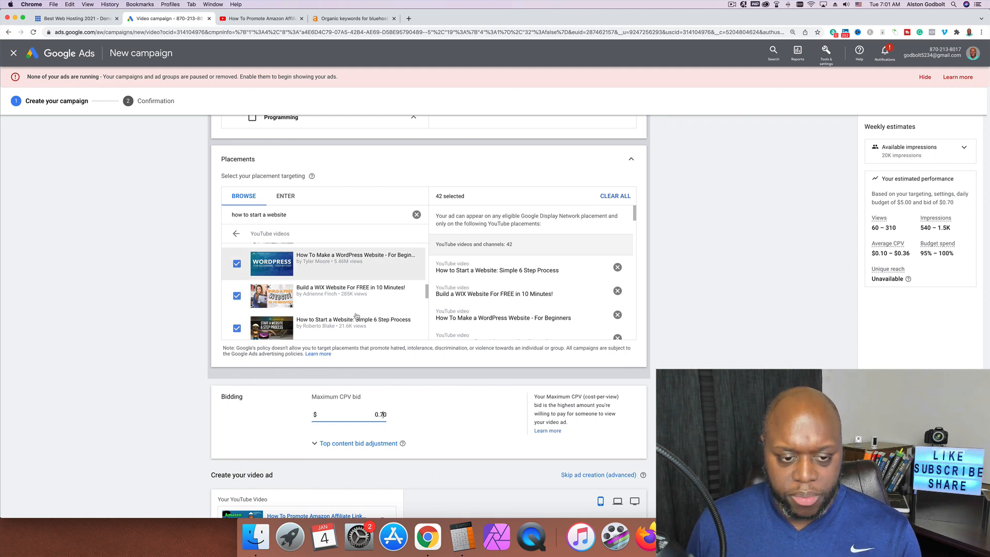
{"action": "scroll", "coordinate": [361, 310], "scroll_direction": "down", "scroll_amount": 2}
{"action": "scroll", "coordinate": [362, 305], "scroll_direction": "up", "scroll_amount": 2}
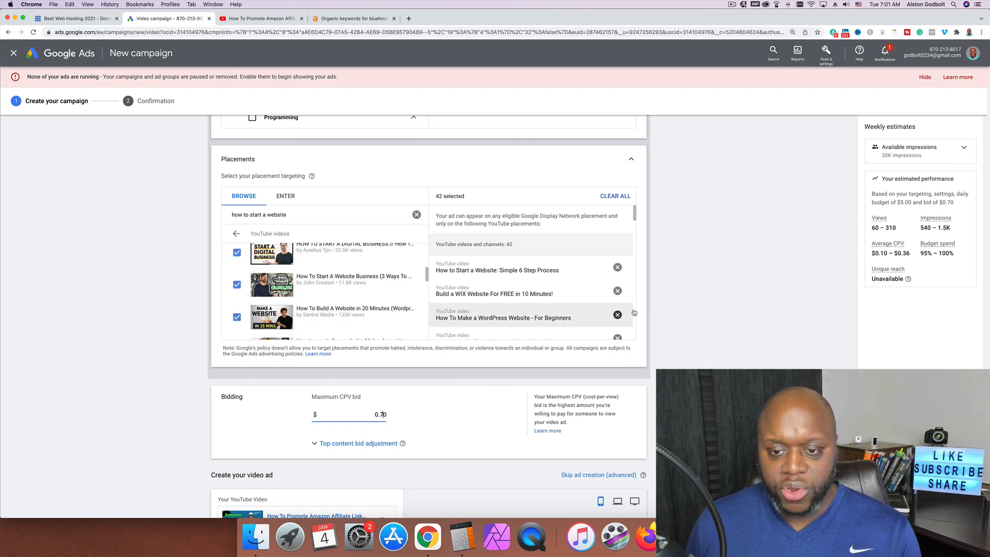
{"action": "scroll", "coordinate": [645, 313], "scroll_direction": "up", "scroll_amount": 10}
{"action": "scroll", "coordinate": [656, 312], "scroll_direction": "up", "scroll_amount": 4}
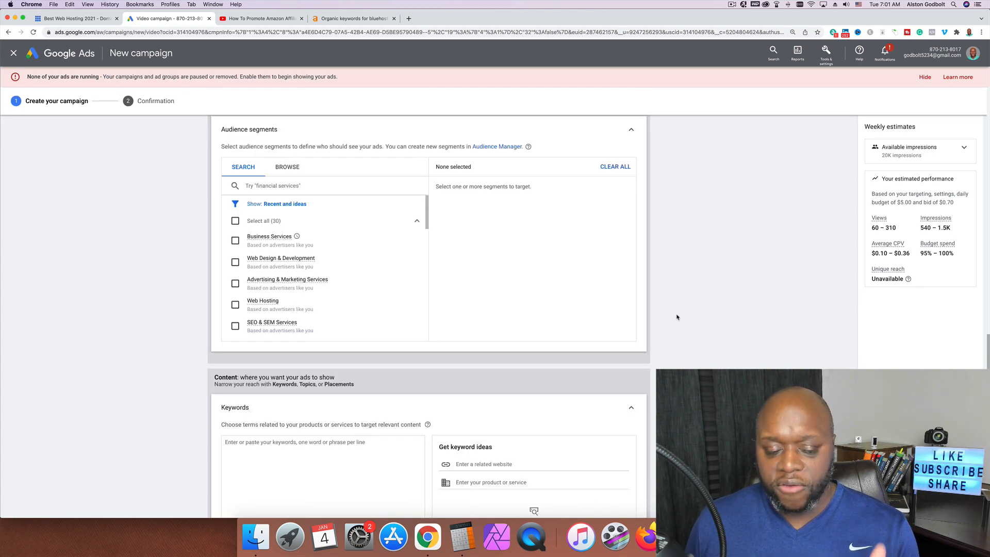
{"action": "scroll", "coordinate": [690, 317], "scroll_direction": "down", "scroll_amount": 4}
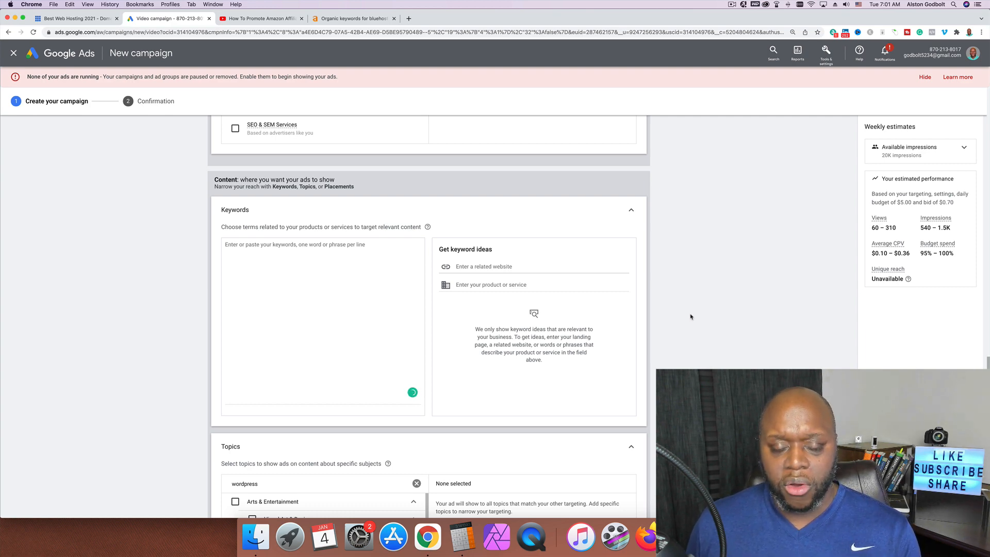
{"action": "scroll", "coordinate": [691, 316], "scroll_direction": "down", "scroll_amount": 12}
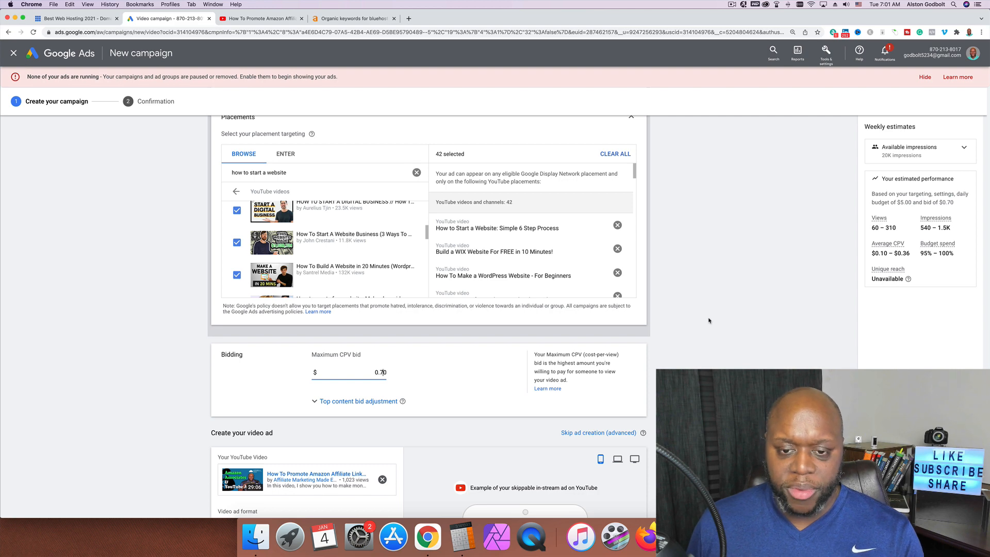
{"action": "scroll", "coordinate": [709, 320], "scroll_direction": "up", "scroll_amount": 7}
{"action": "scroll", "coordinate": [691, 318], "scroll_direction": "up", "scroll_amount": 4}
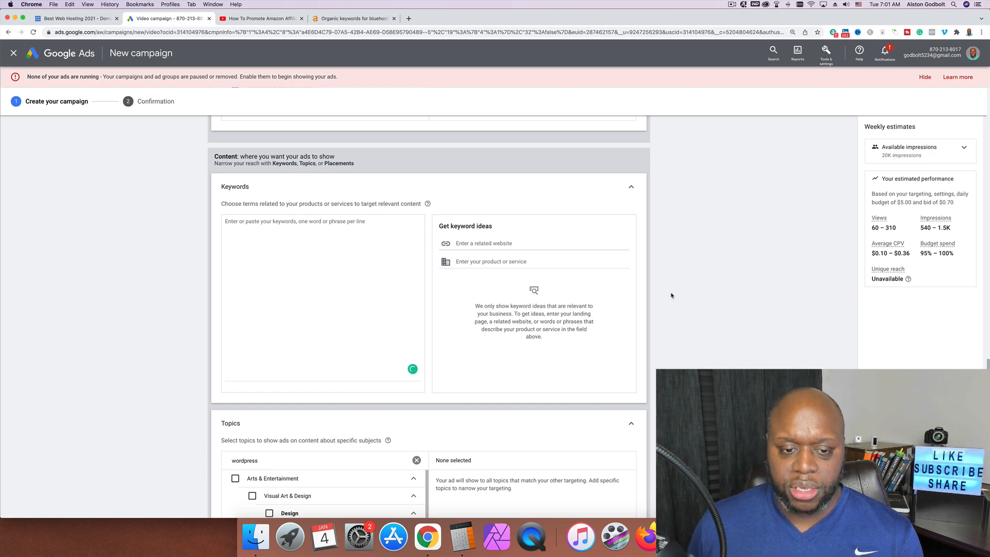
{"action": "scroll", "coordinate": [703, 300], "scroll_direction": "down", "scroll_amount": 4}
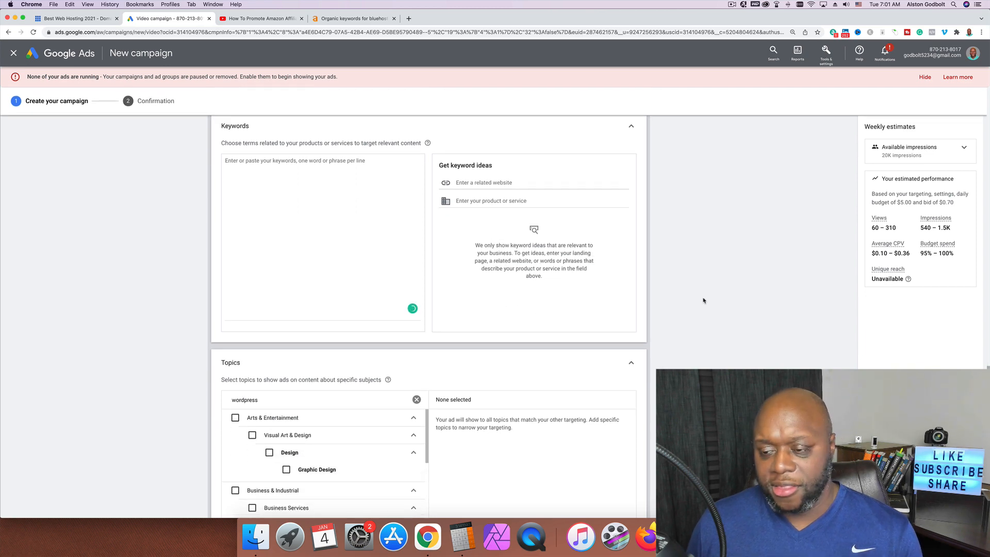